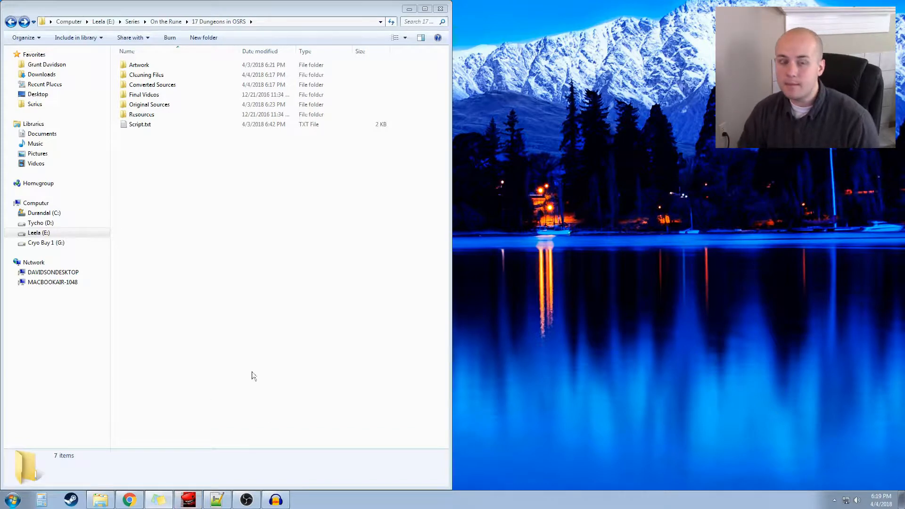
{"action": "left_click", "coordinate": [254, 355]}
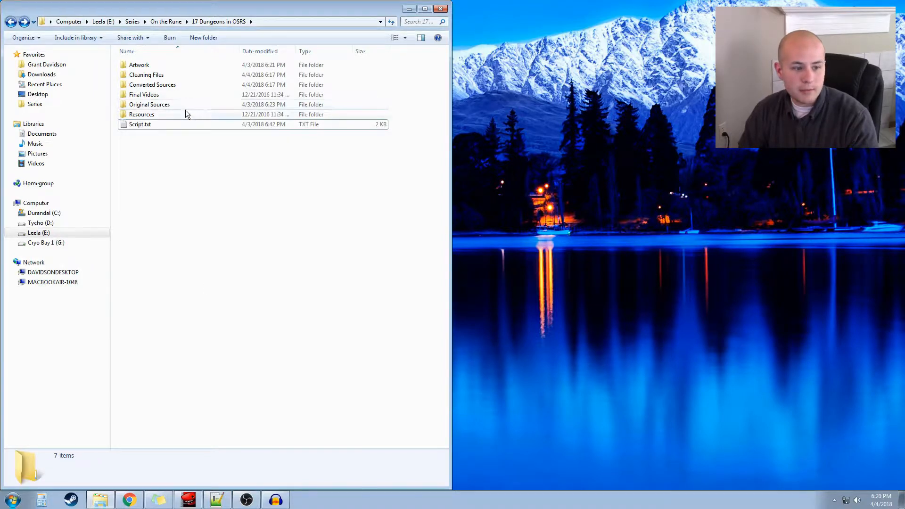
{"action": "left_click", "coordinate": [157, 114]}
{"action": "key", "text": "Home"}
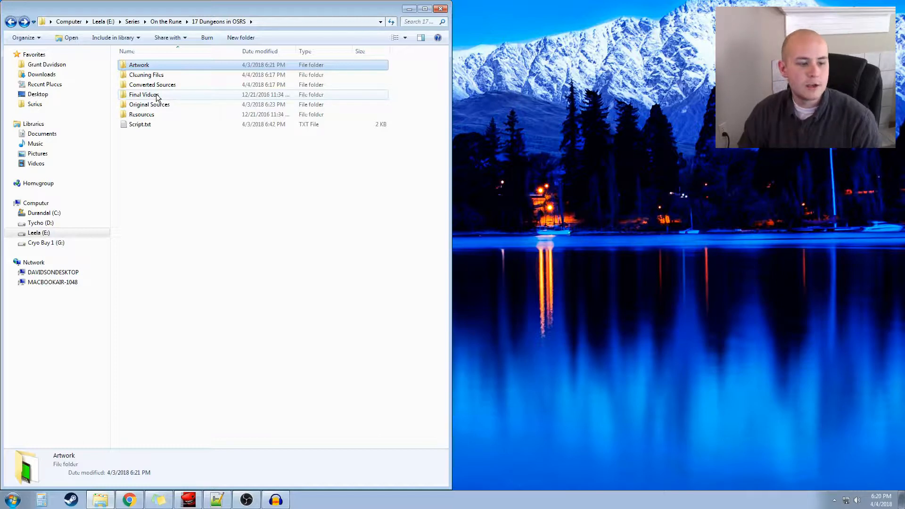
{"action": "left_click", "coordinate": [171, 170]}
Step: Open the Original Sources folder and review the Fighting the Mole.mp4 recording and the Voiceover.aup project file
{"action": "left_click", "coordinate": [168, 108]}
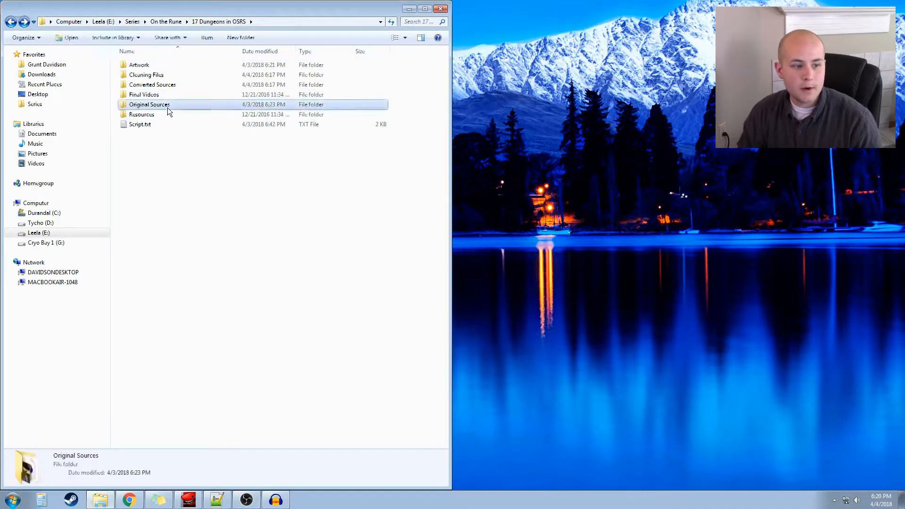
{"action": "double_click", "coordinate": [168, 108]}
{"action": "left_click", "coordinate": [161, 74]}
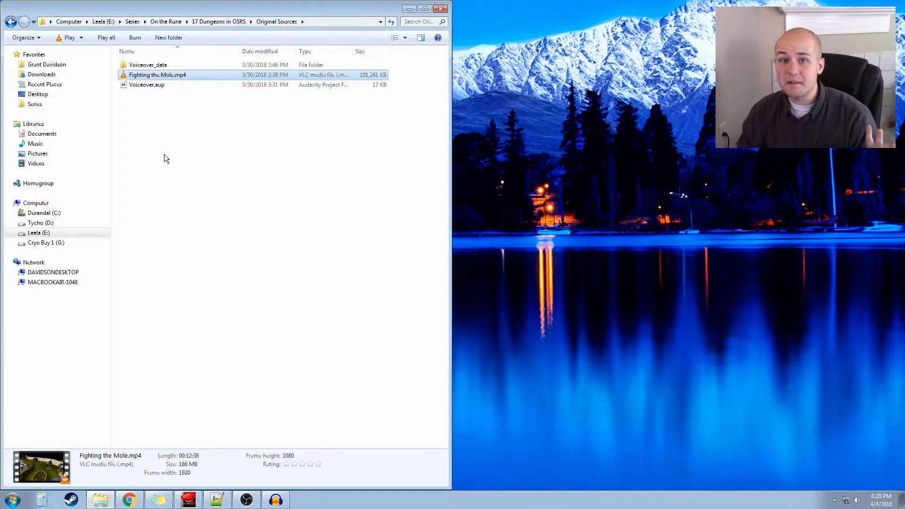
{"action": "left_click", "coordinate": [162, 154]}
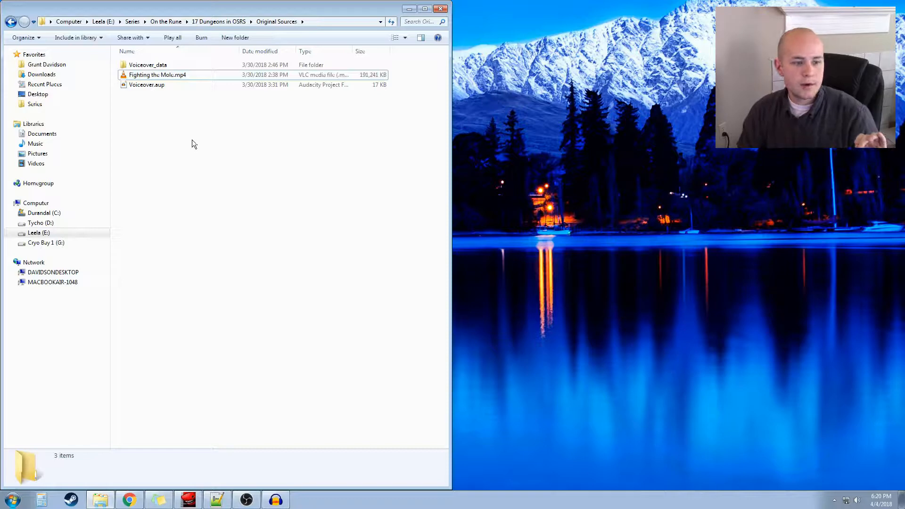
{"action": "left_click", "coordinate": [171, 88]}
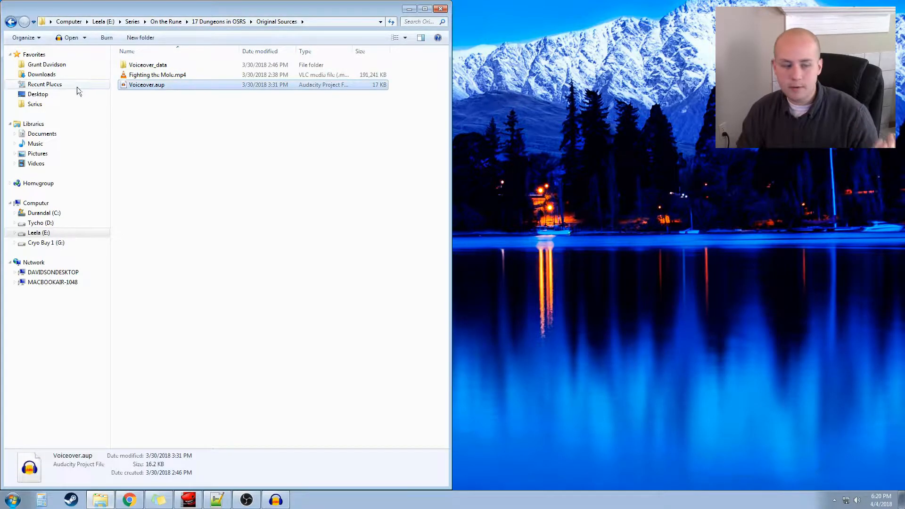
Step: Open Fighting the Mole.mp4 in MediaInfo and decline the program update
{"action": "left_click", "coordinate": [152, 77]}
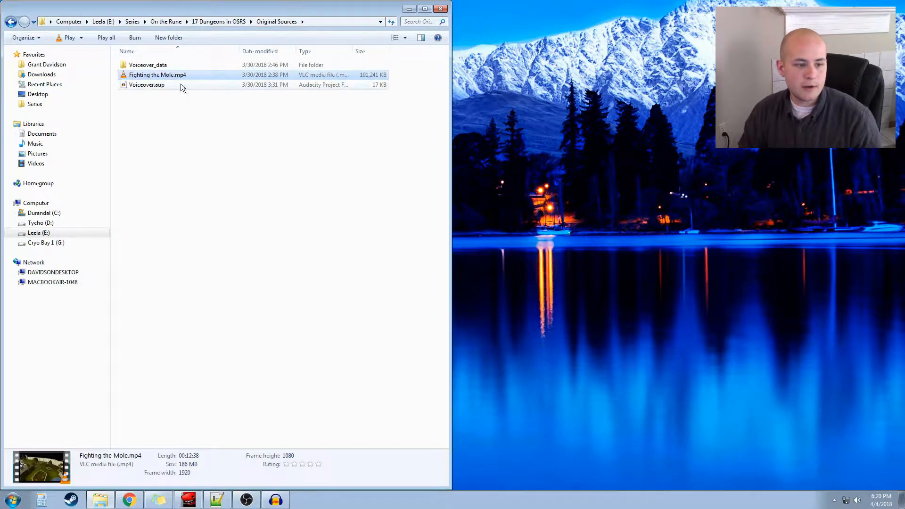
{"action": "right_click", "coordinate": [145, 73]}
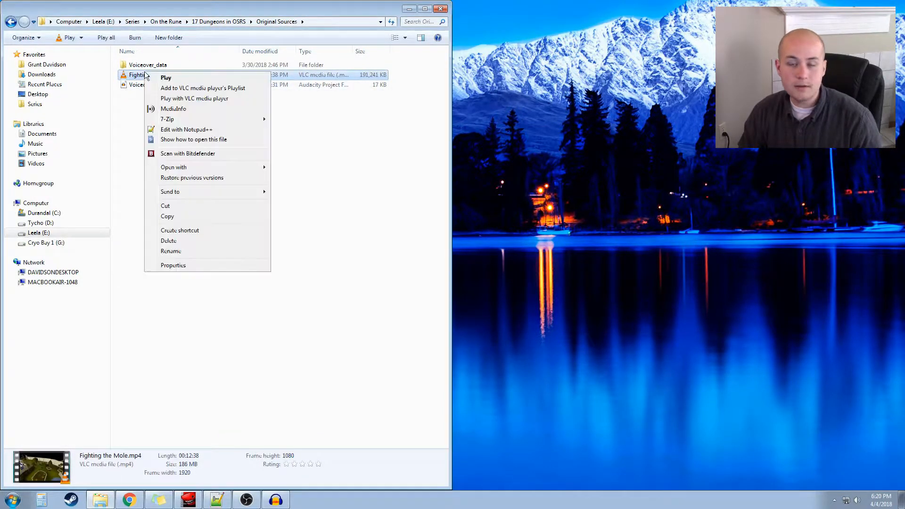
{"action": "left_click", "coordinate": [184, 109]}
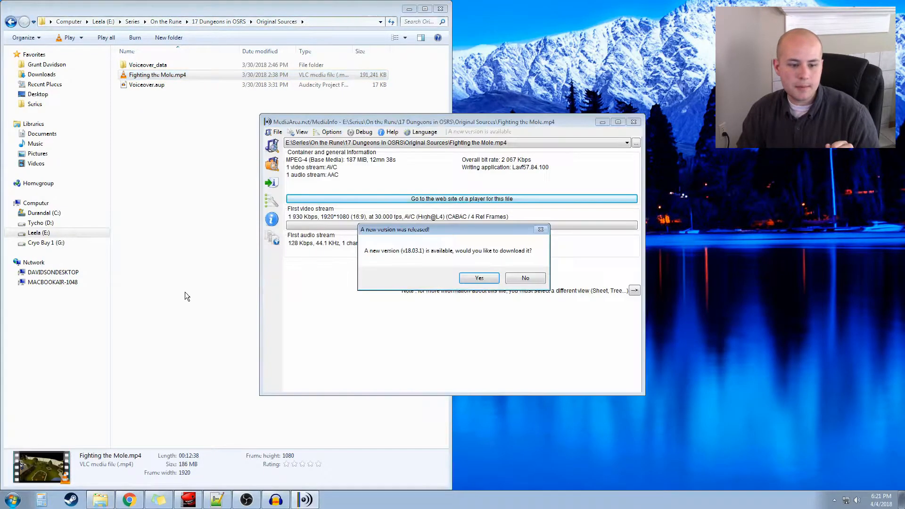
{"action": "left_click", "coordinate": [518, 282]}
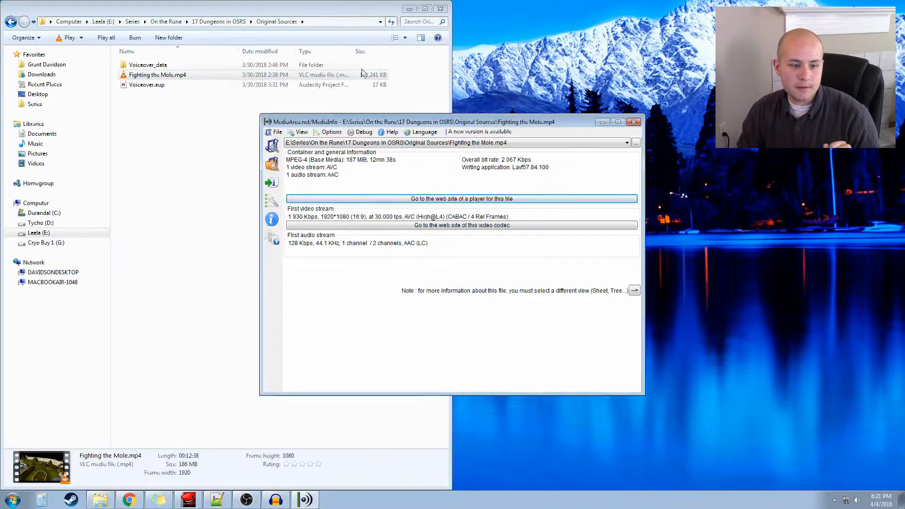
Step: Switch MediaInfo to the Text view and dock its window to half of the screen
{"action": "left_click", "coordinate": [330, 132]}
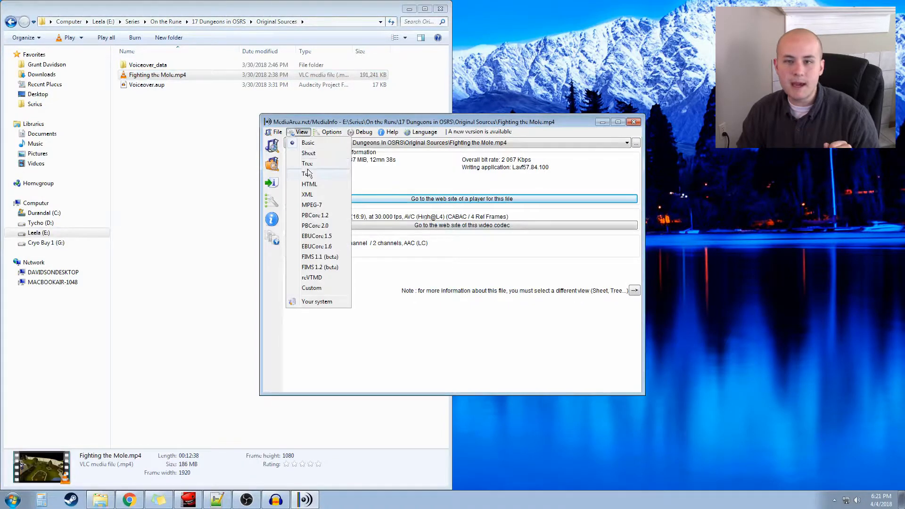
{"action": "left_click", "coordinate": [309, 182]}
{"action": "left_click_drag", "start_coordinate": [448, 124], "coordinate": [247, 165]}
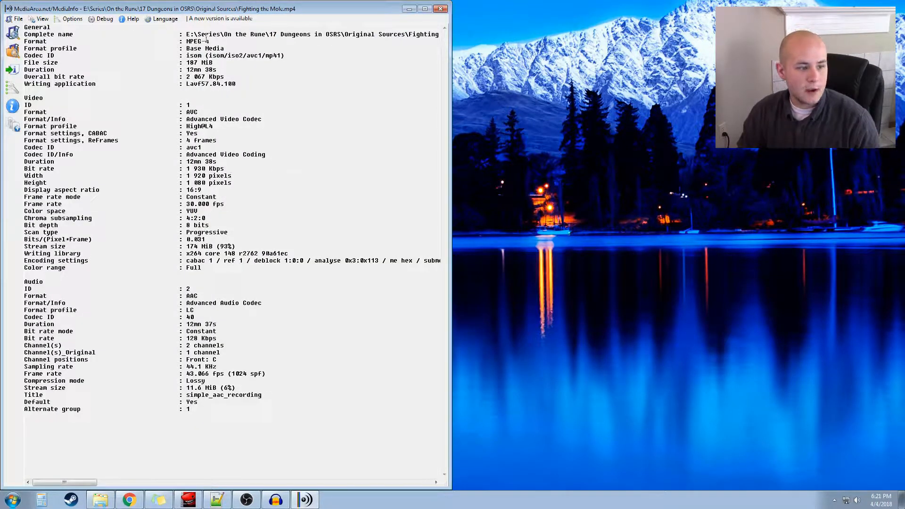
Step: Examine the recording's container format, overall bit rate, frame rate mode and frame rate, and close MediaInfo
{"action": "left_click_drag", "start_coordinate": [187, 48], "coordinate": [188, 42]}
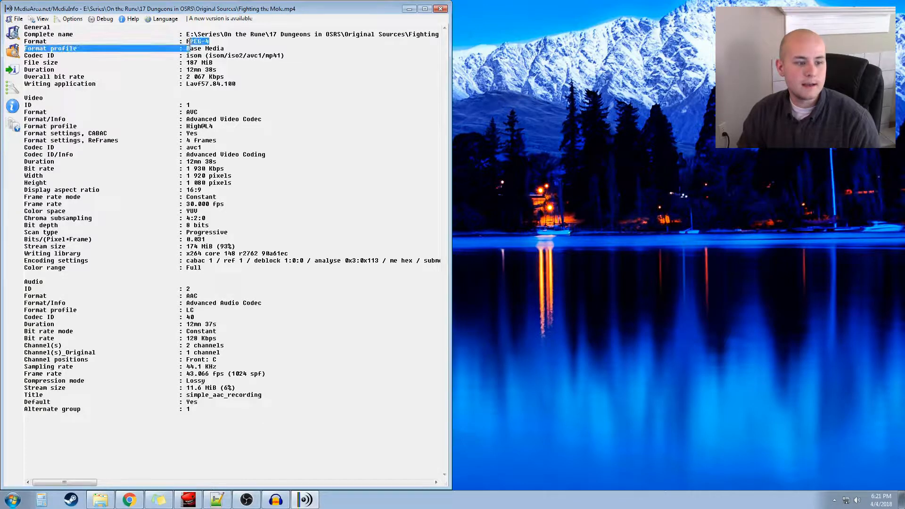
{"action": "left_click", "coordinate": [213, 62]}
{"action": "left_click_drag", "start_coordinate": [218, 70], "coordinate": [178, 79]}
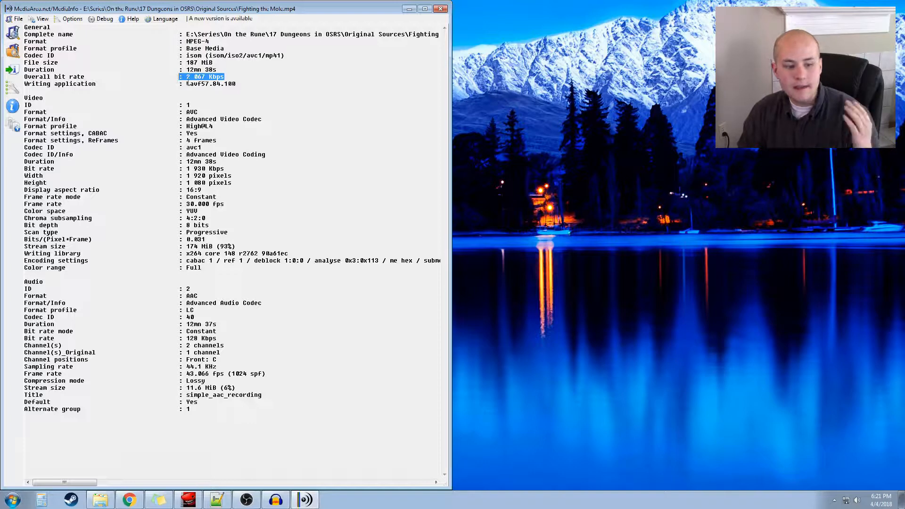
{"action": "left_click", "coordinate": [224, 78]}
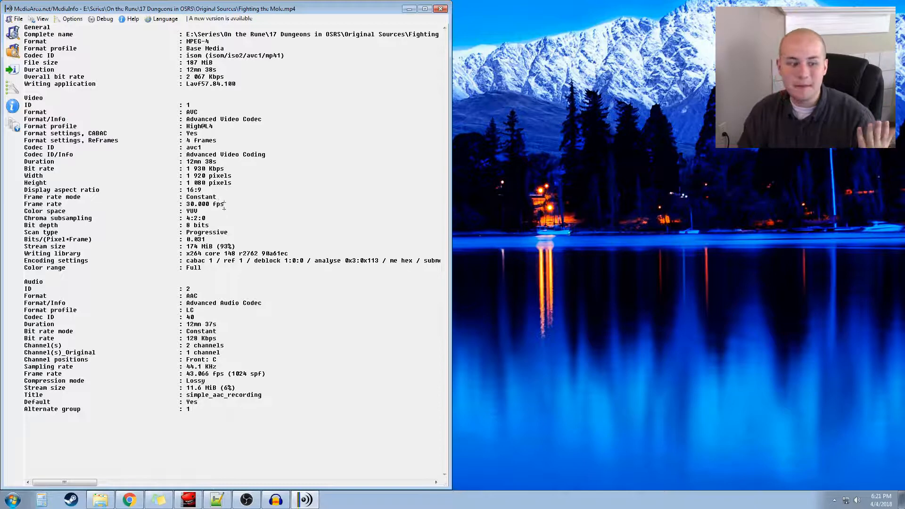
{"action": "left_click_drag", "start_coordinate": [216, 208], "coordinate": [199, 217]}
{"action": "left_click", "coordinate": [199, 217]}
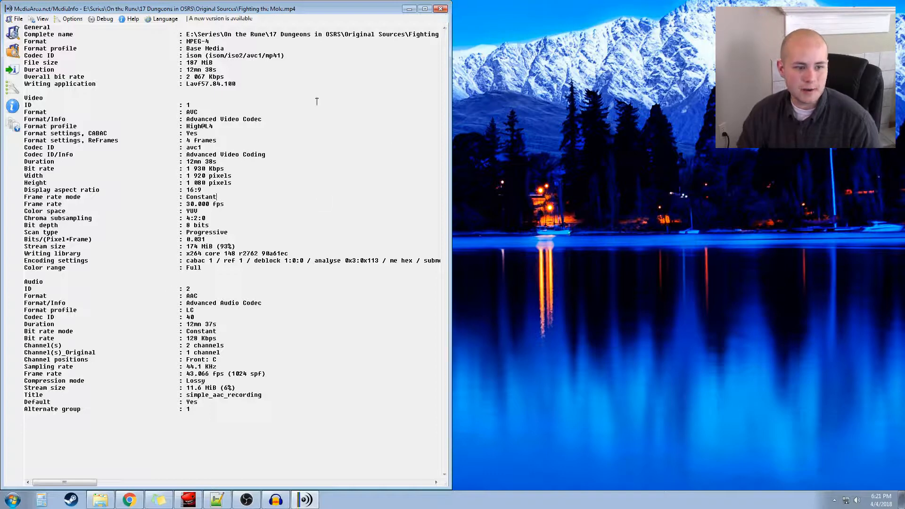
{"action": "left_click", "coordinate": [440, 9]}
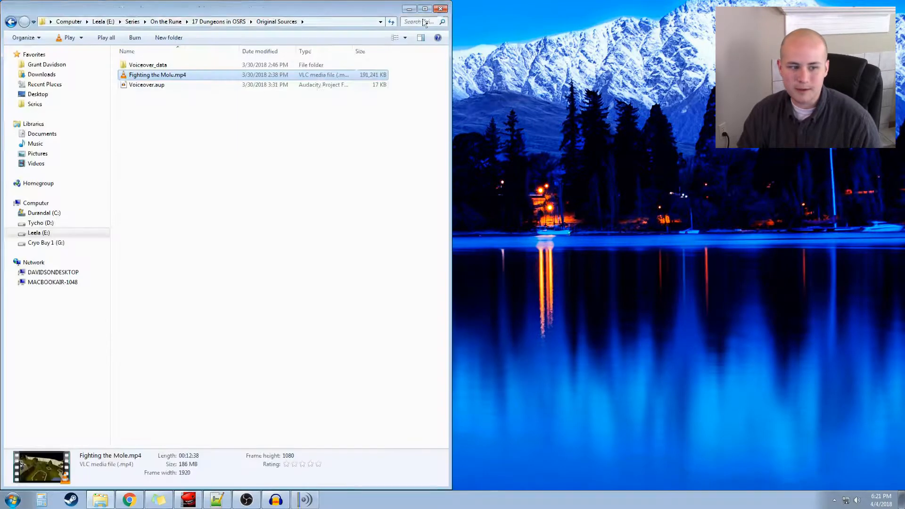
{"action": "right_click", "coordinate": [188, 76]}
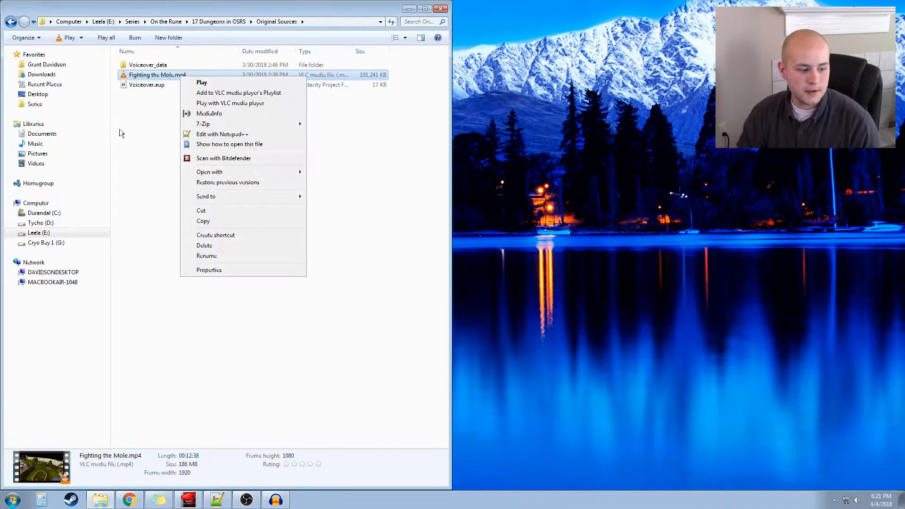
{"action": "left_click", "coordinate": [121, 134]}
{"action": "left_click", "coordinate": [194, 75]}
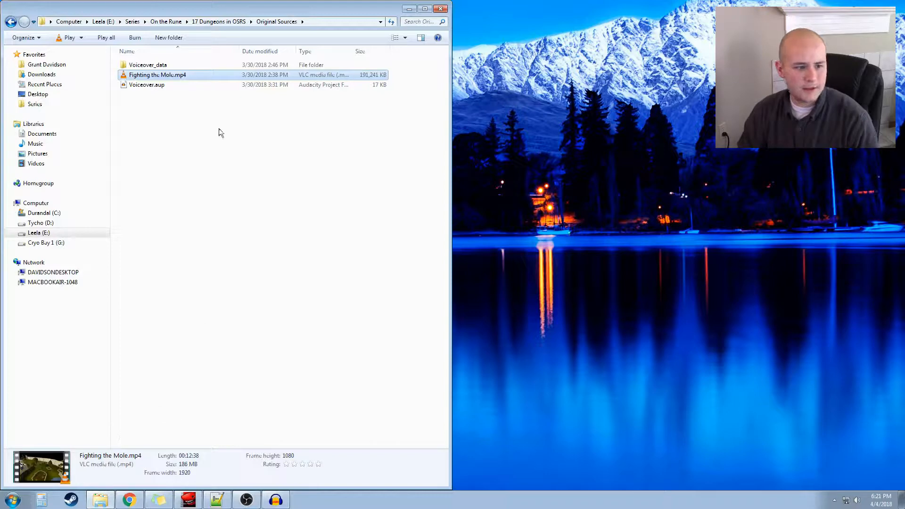
{"action": "left_click", "coordinate": [248, 158]}
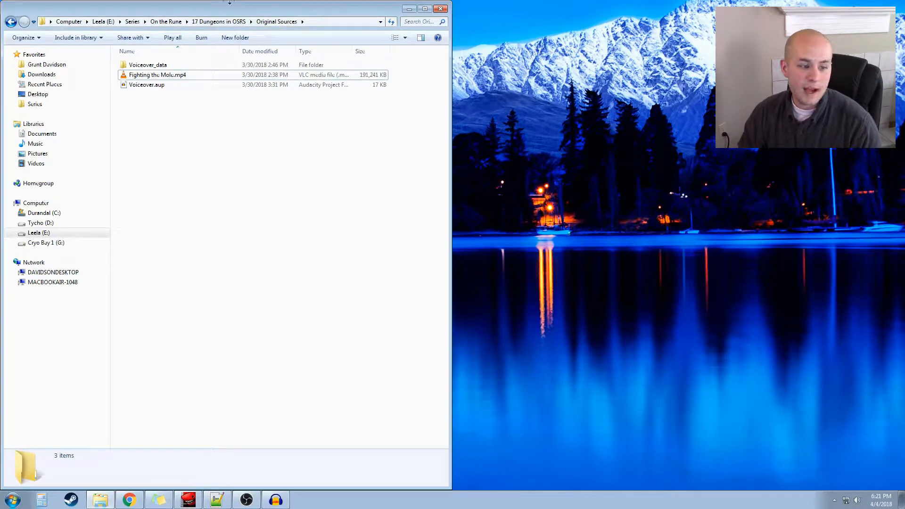
Step: Launch HandBrake and load Temple Trekking.mp4 from the 18 Minigames in OSRS Cleaning Files folder as a single-file source
{"action": "left_click", "coordinate": [11, 499]}
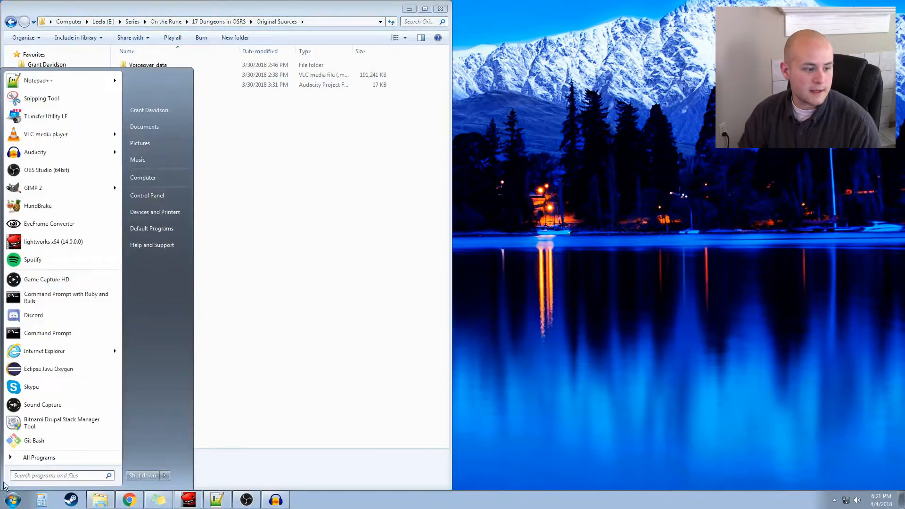
{"action": "left_click", "coordinate": [72, 207]}
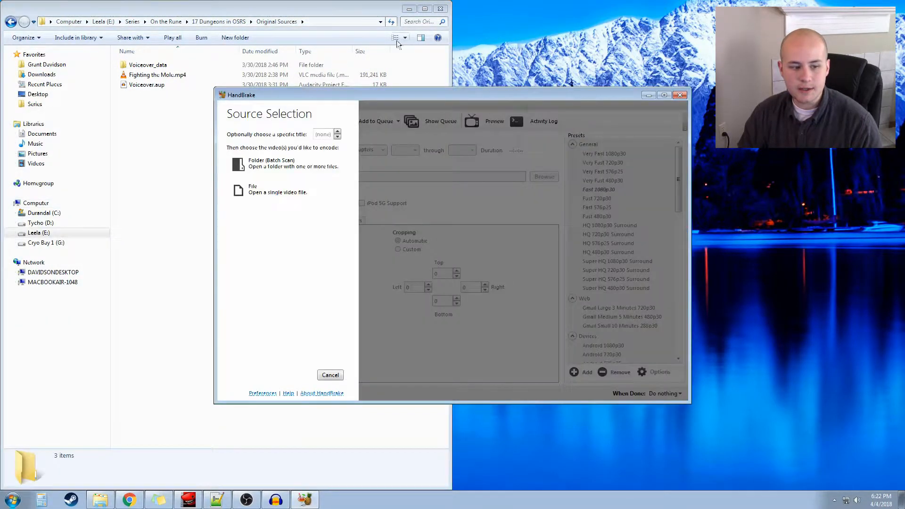
{"action": "left_click", "coordinate": [283, 184]}
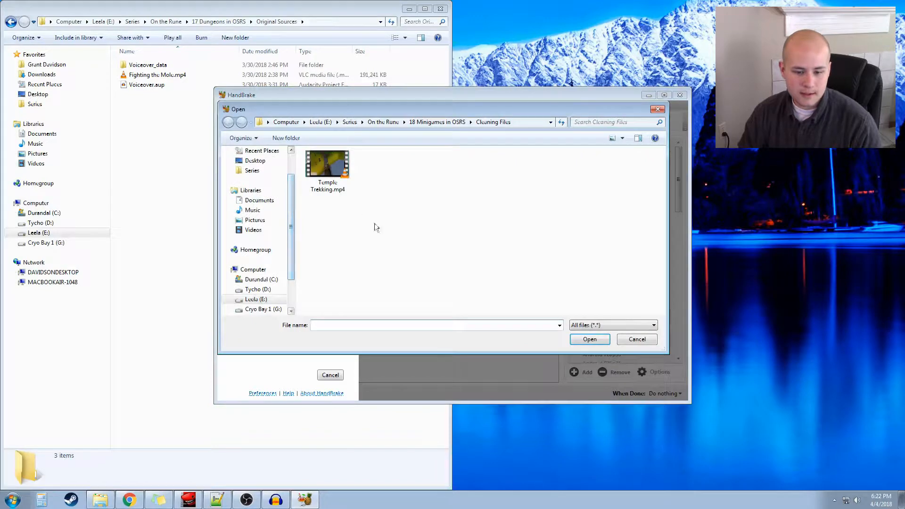
{"action": "left_click", "coordinate": [339, 182]}
{"action": "left_click", "coordinate": [591, 340]}
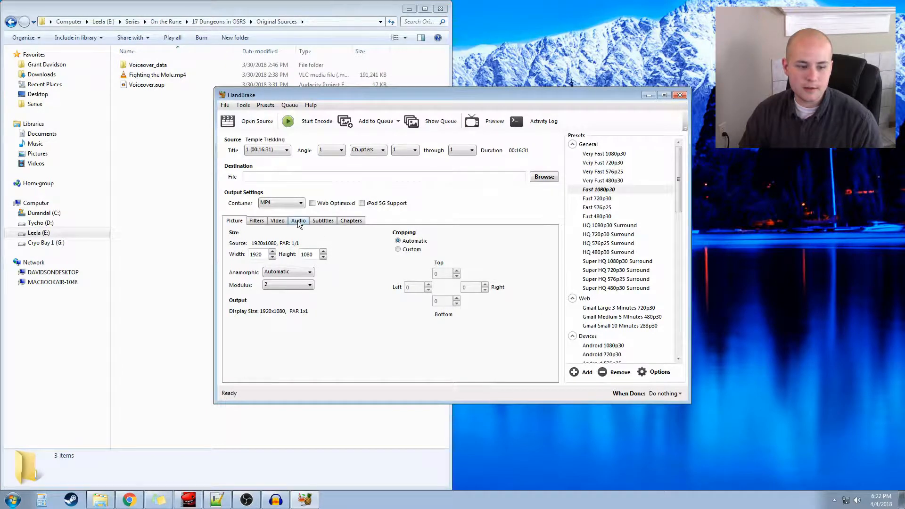
Step: Set the video output to a constant framerate
{"action": "left_click", "coordinate": [281, 220]}
{"action": "left_click", "coordinate": [279, 275]}
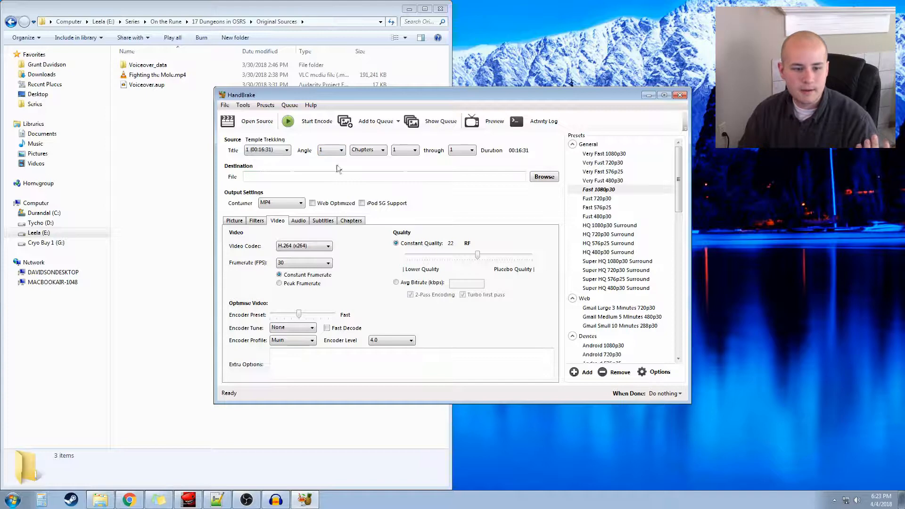
Step: Try to set the source file Temple Trekking.mp4 as the encode destination, and close HandBrake
{"action": "left_click", "coordinate": [542, 178]}
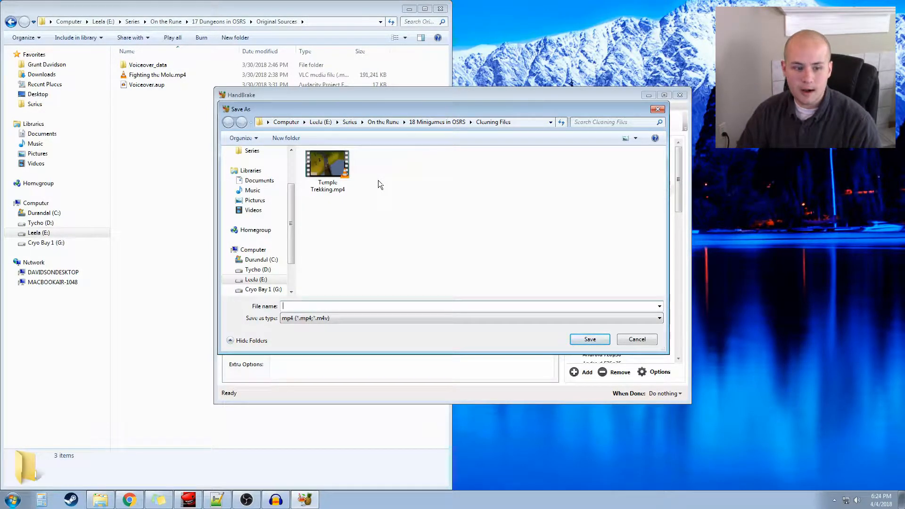
{"action": "left_click", "coordinate": [342, 188]}
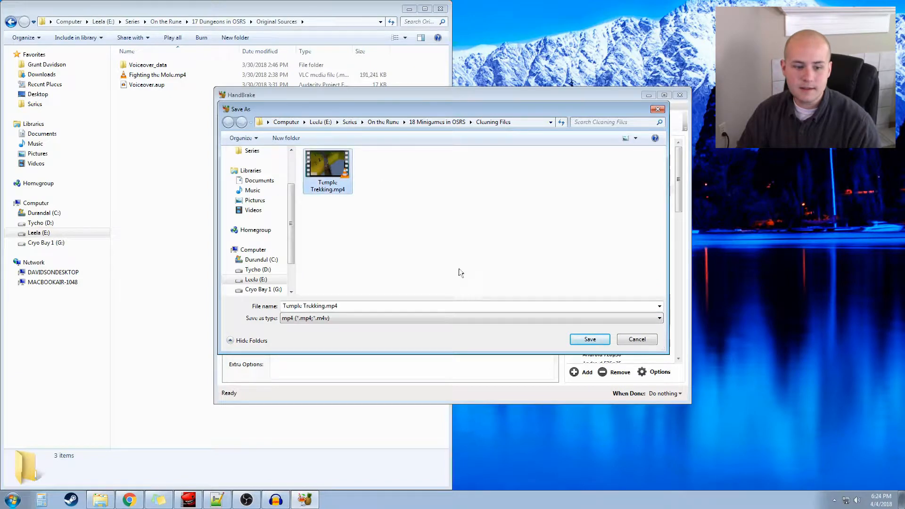
{"action": "left_click", "coordinate": [590, 343]}
{"action": "left_click", "coordinate": [503, 285]}
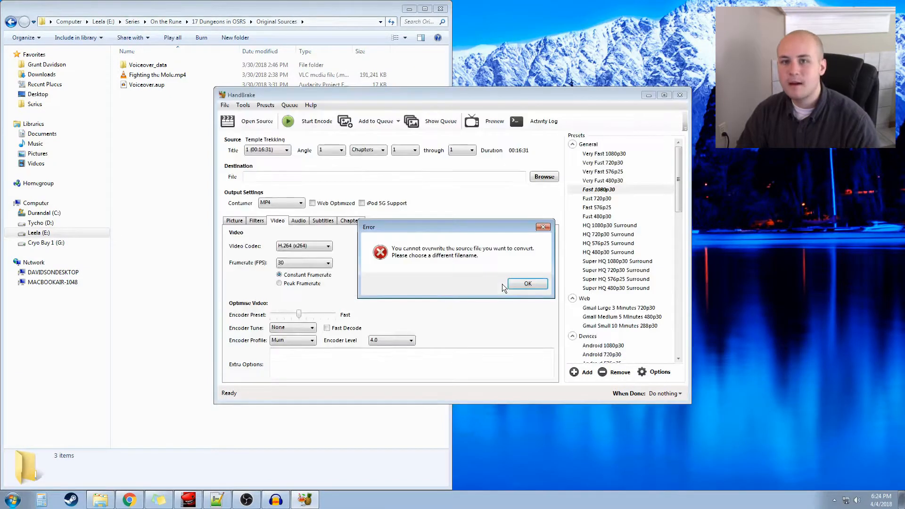
{"action": "left_click", "coordinate": [524, 284]}
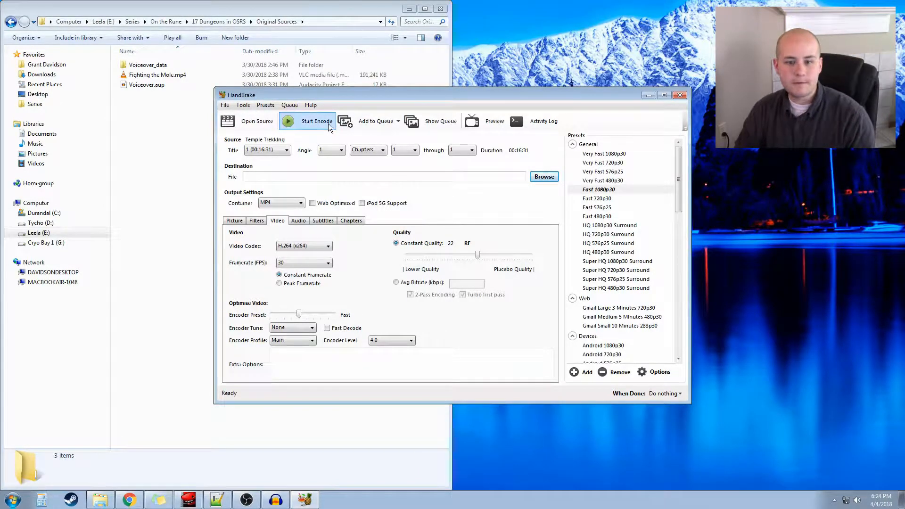
{"action": "left_click", "coordinate": [679, 95]}
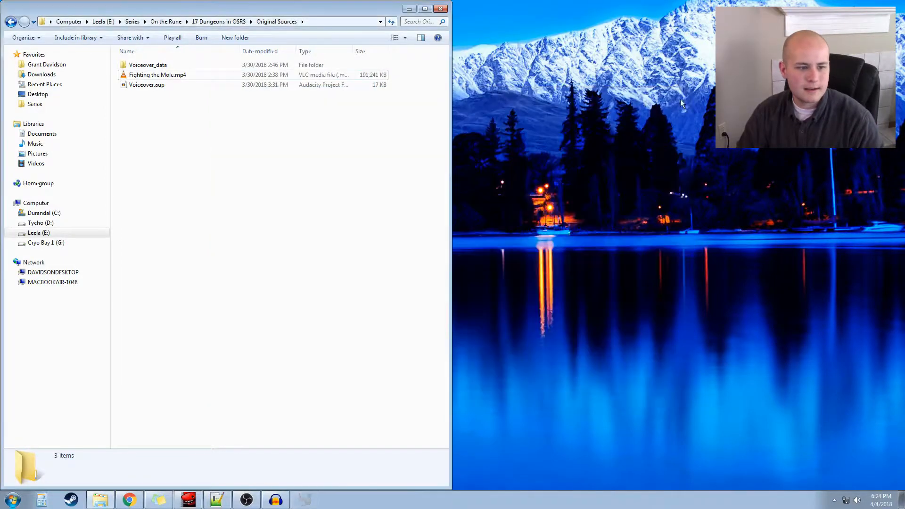
Step: Open the Cleaning Files folder of 17 Dungeons in OSRS and select Mole.mp4
{"action": "left_click", "coordinate": [228, 23]}
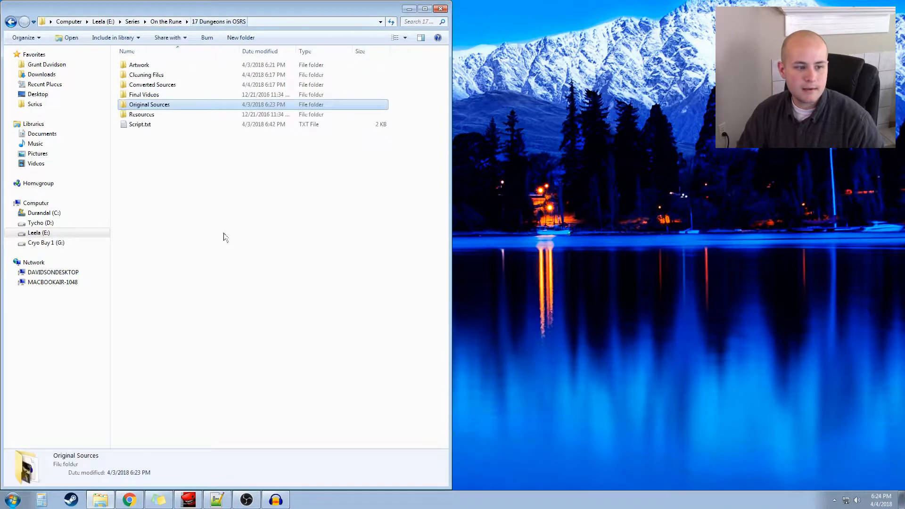
{"action": "double_click", "coordinate": [171, 75]}
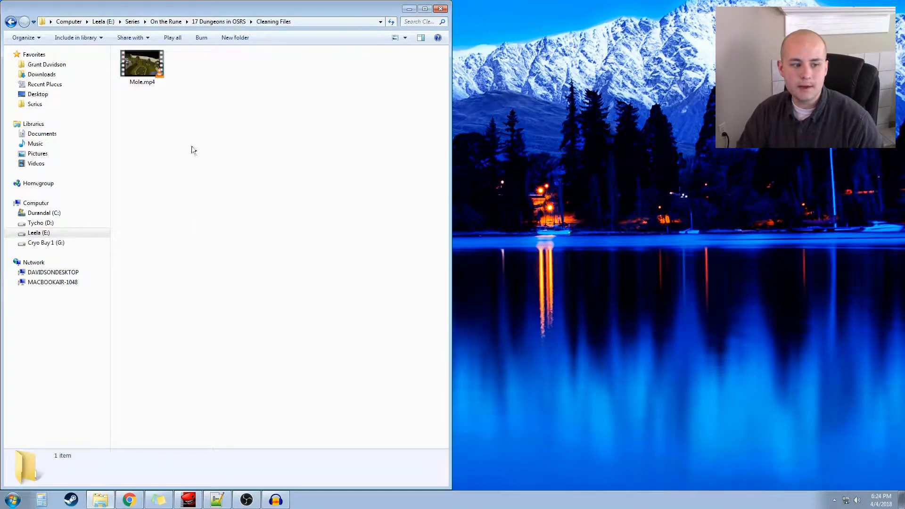
{"action": "left_click", "coordinate": [158, 78]}
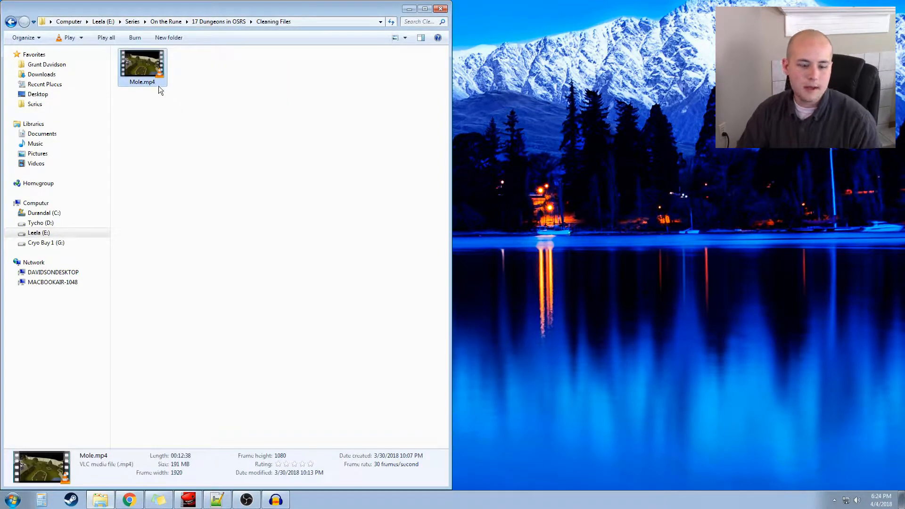
{"action": "left_click", "coordinate": [169, 97]}
{"action": "left_click", "coordinate": [155, 69]}
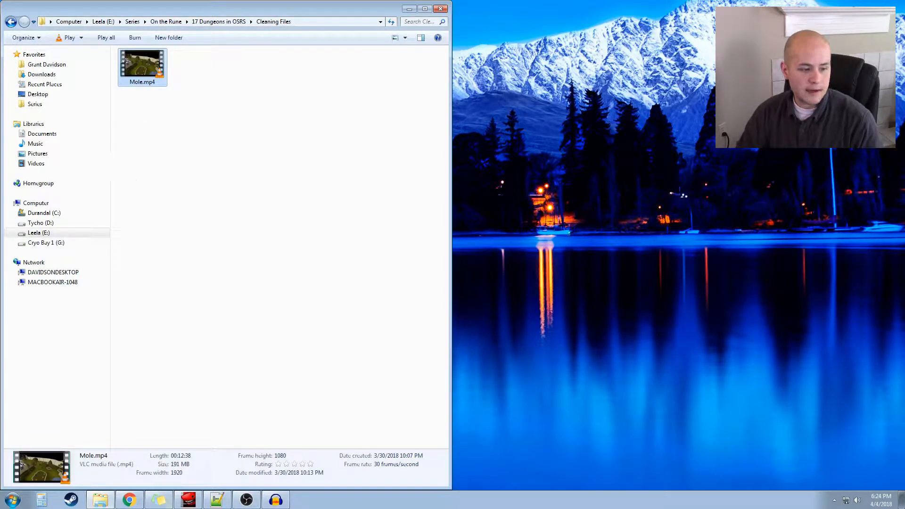
Step: Launch EyeFrame Converter and add Mole.mp4 from the Cleaning Files folder to its conversion list
{"action": "key", "text": "super"}
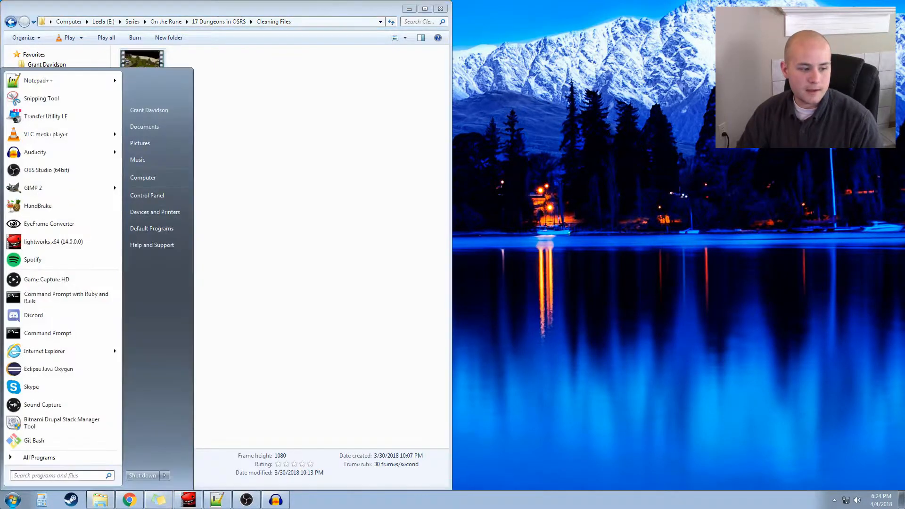
{"action": "left_click", "coordinate": [49, 224]}
{"action": "left_click_drag", "start_coordinate": [459, 163], "coordinate": [640, 162]}
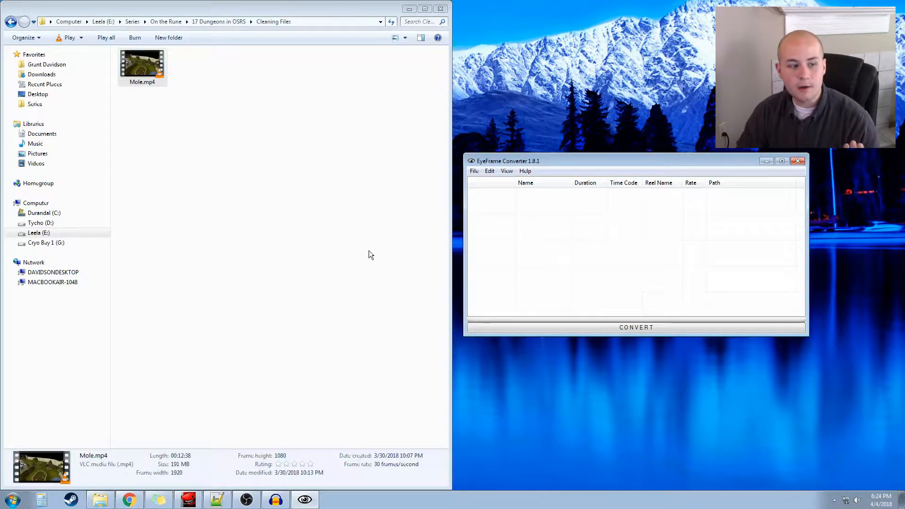
{"action": "left_click_drag", "start_coordinate": [147, 77], "coordinate": [578, 231]}
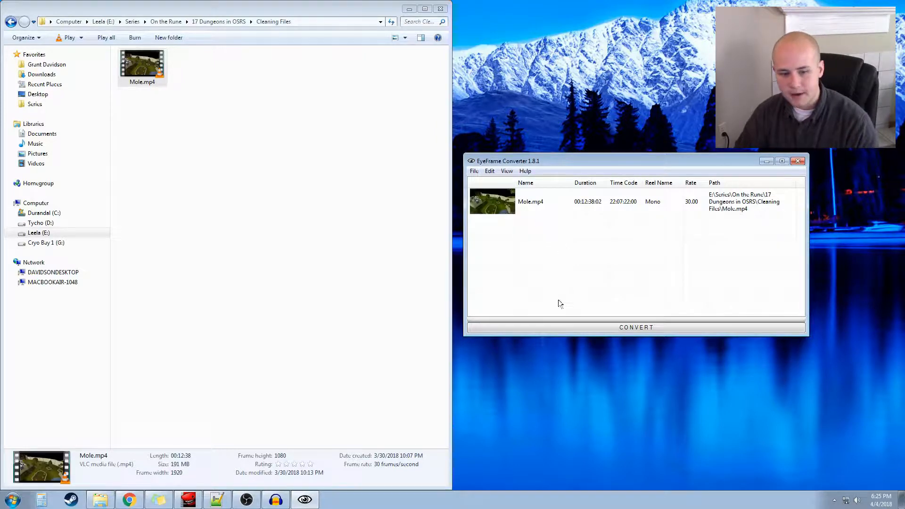
Step: Examine the editing conversion formats offered for Mole.mp4, cancel the conversion setup, and close EyeFrame Converter
{"action": "left_click", "coordinate": [589, 327]}
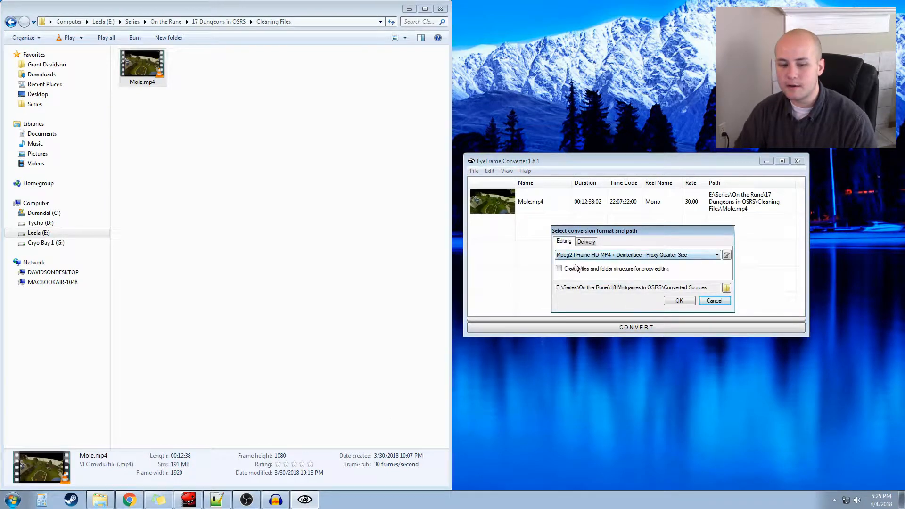
{"action": "left_click", "coordinate": [718, 255]}
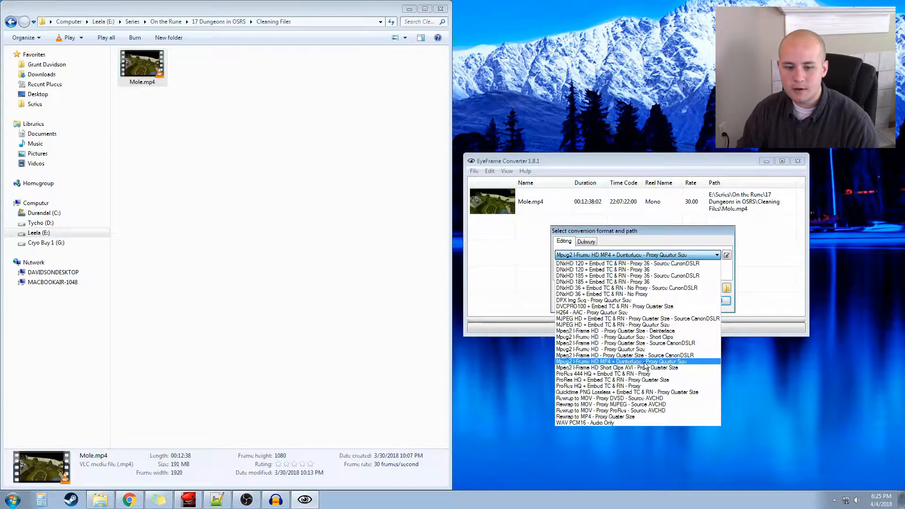
{"action": "left_click", "coordinate": [727, 239]}
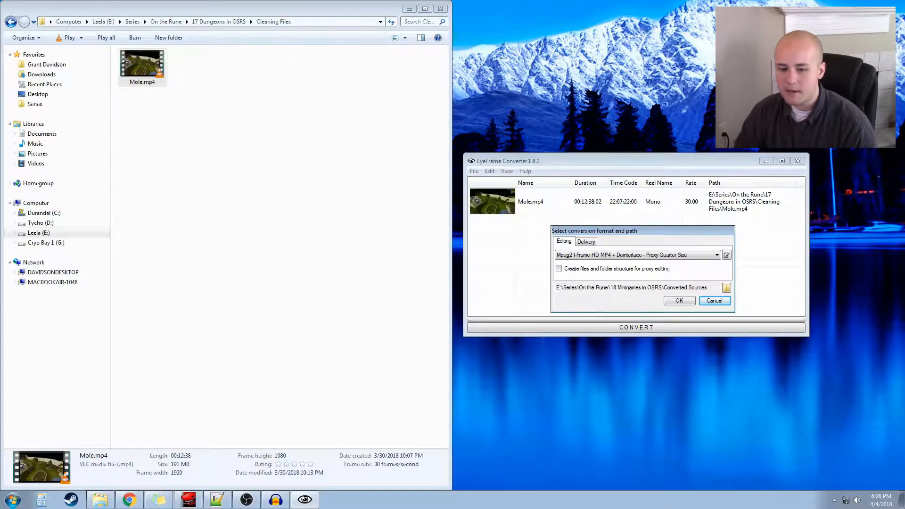
{"action": "left_click", "coordinate": [718, 300]}
{"action": "left_click_drag", "start_coordinate": [601, 156], "coordinate": [615, 151]}
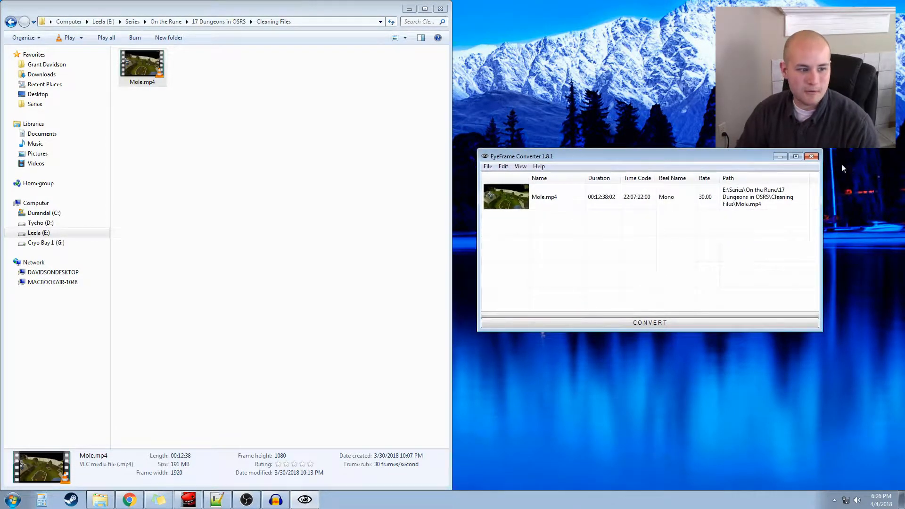
{"action": "left_click", "coordinate": [811, 156]}
Step: Open the Converted Sources folder of 17 Dungeons in OSRS and check the details of Mole.mp4 and Voiceover.mp3
{"action": "left_click", "coordinate": [330, 241]}
{"action": "key", "text": "BackSpace"}
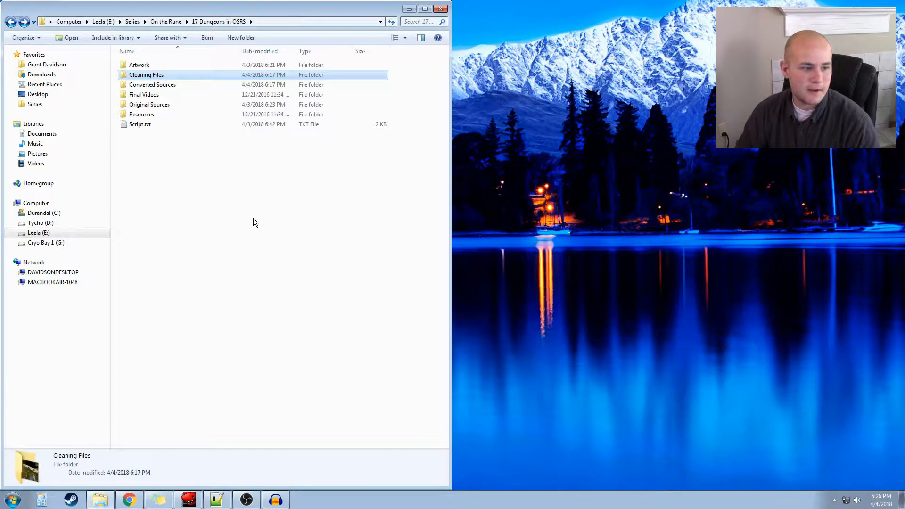
{"action": "left_click", "coordinate": [254, 218]}
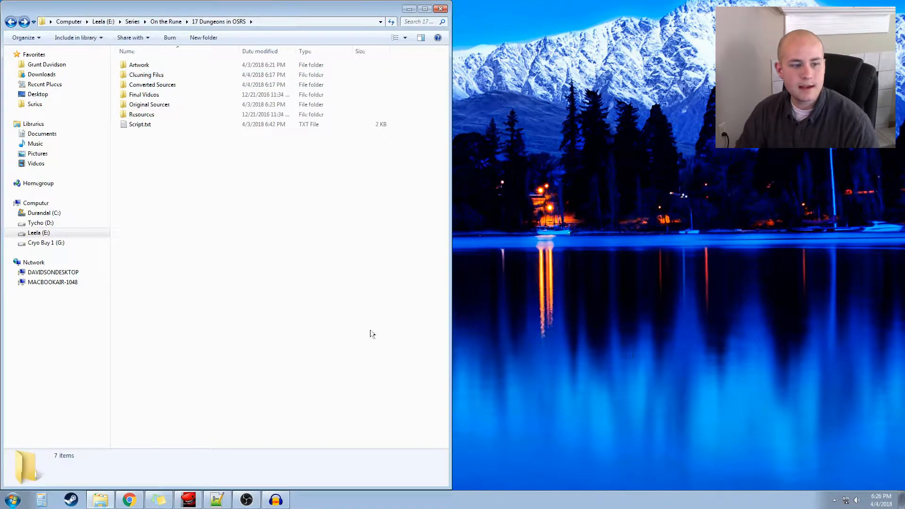
{"action": "double_click", "coordinate": [171, 87]}
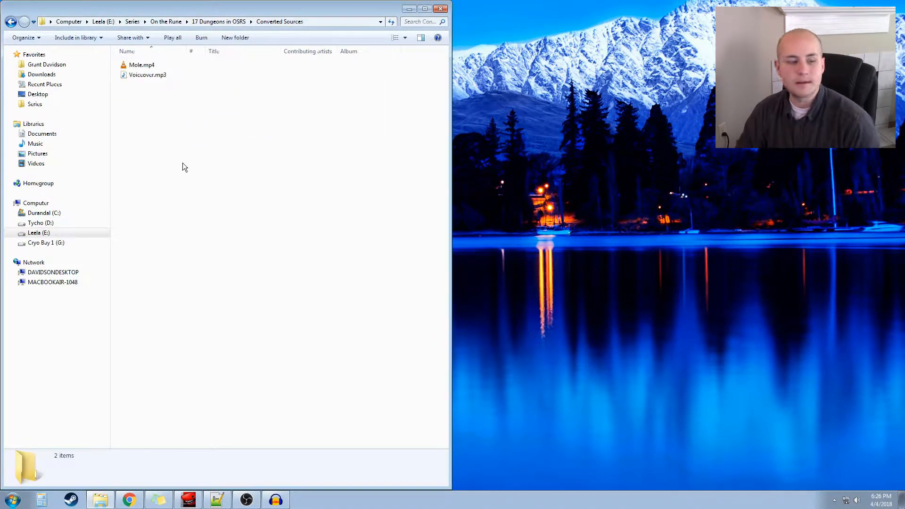
{"action": "left_click", "coordinate": [151, 65]}
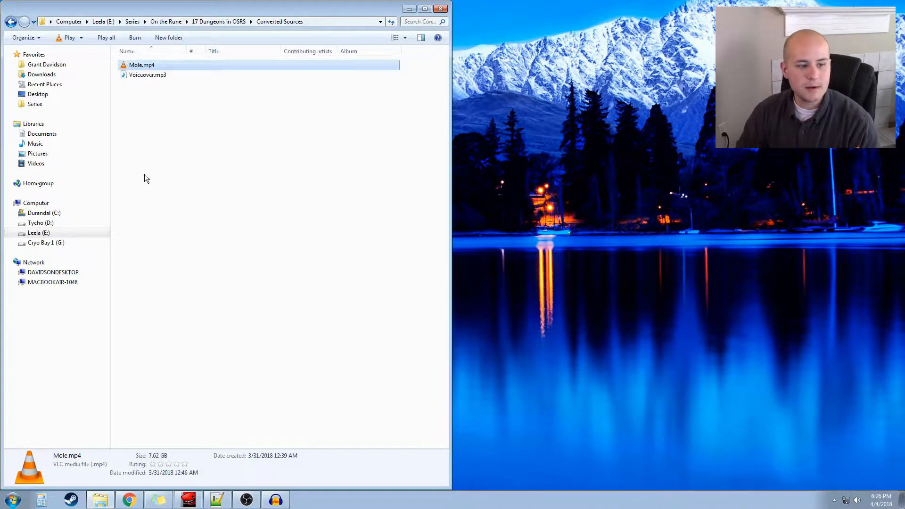
{"action": "left_click", "coordinate": [146, 76]}
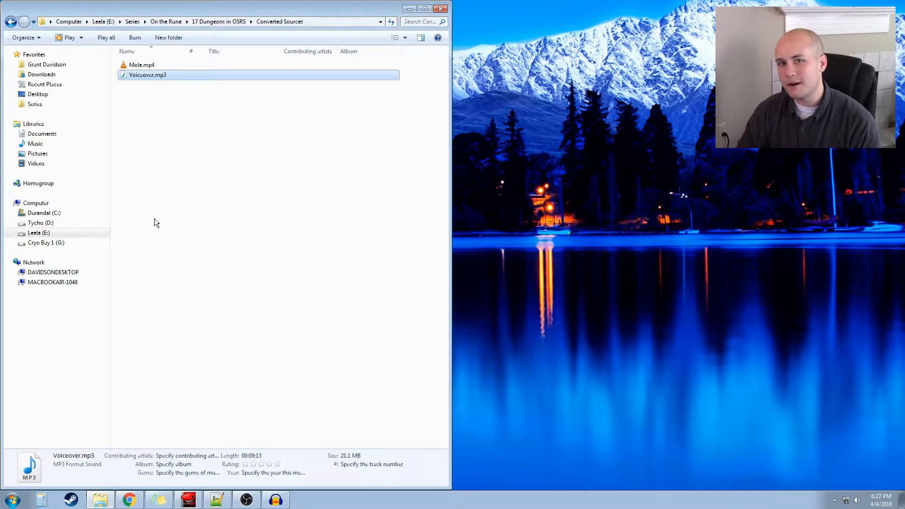
{"action": "left_click", "coordinate": [383, 166]}
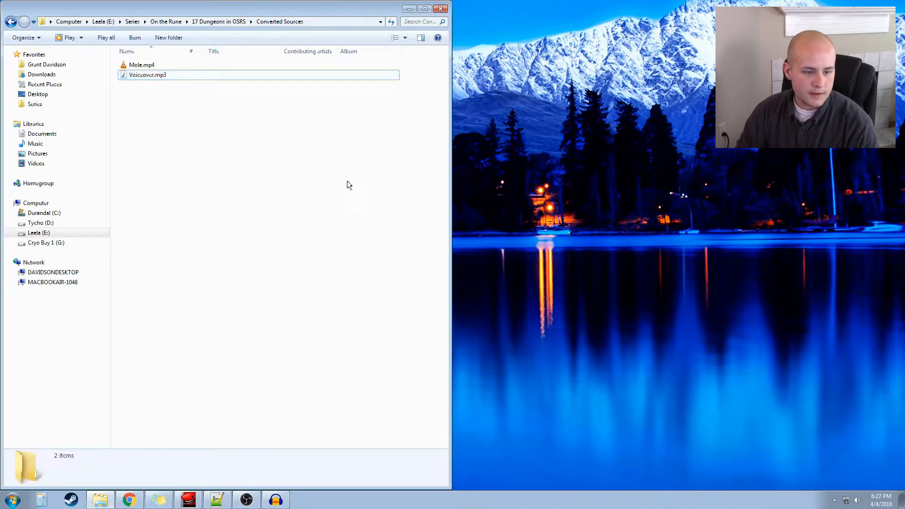
Step: Switch to Lightworks and create a new project named LW TUT Basic Workflow with the frame rate set to Auto
{"action": "left_click", "coordinate": [197, 496]}
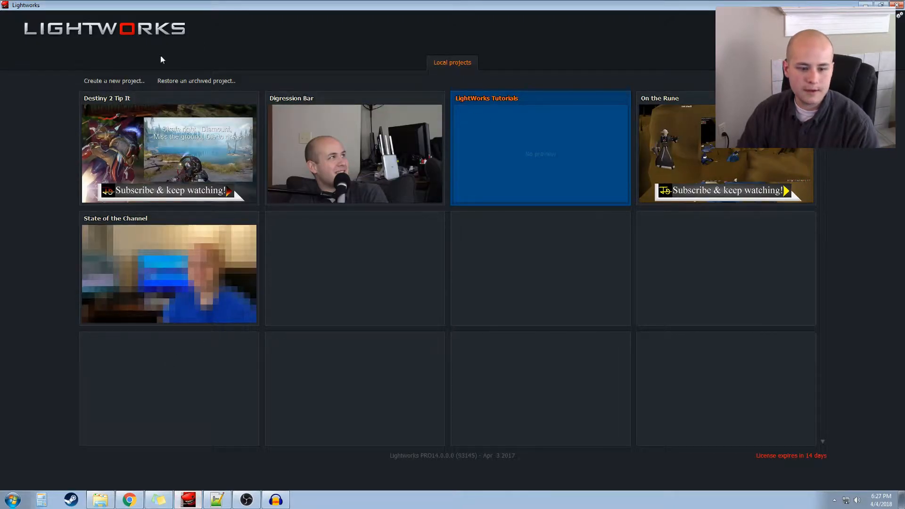
{"action": "left_click", "coordinate": [128, 81]}
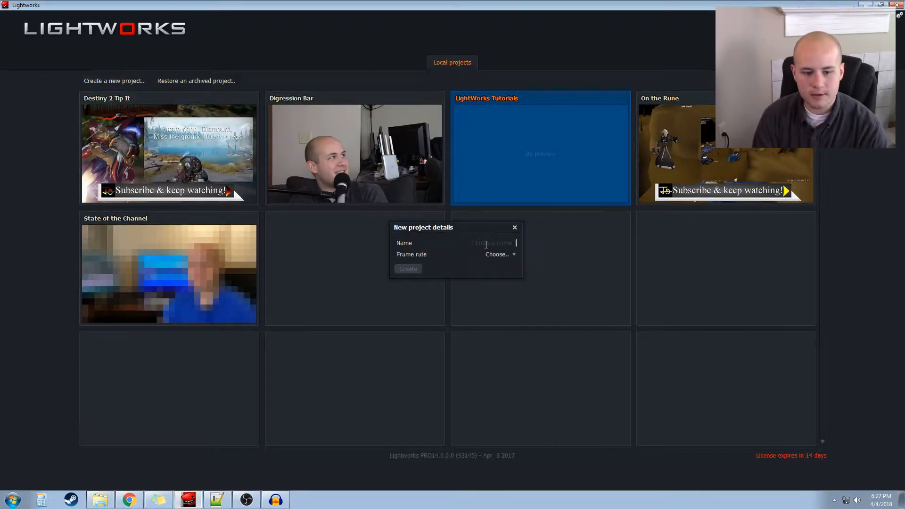
{"action": "type", "text": "LW TU"}
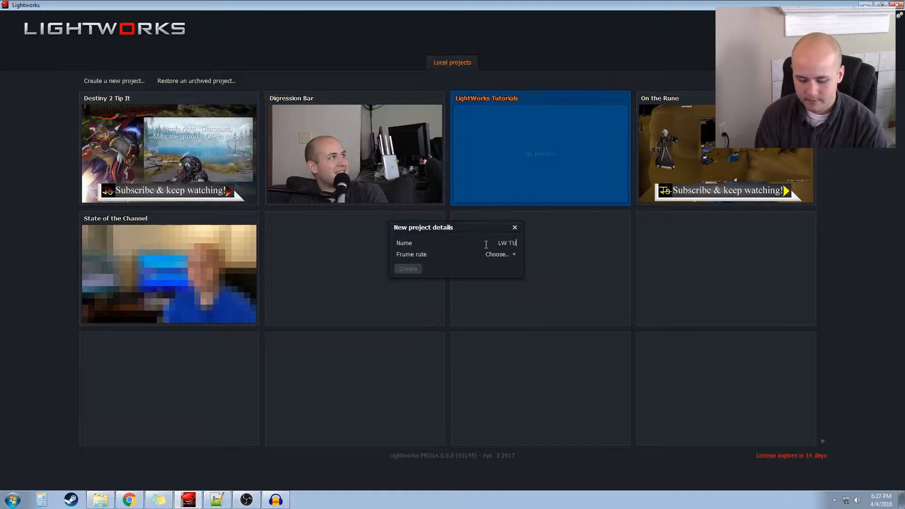
{"action": "type", "text": "T Ba"}
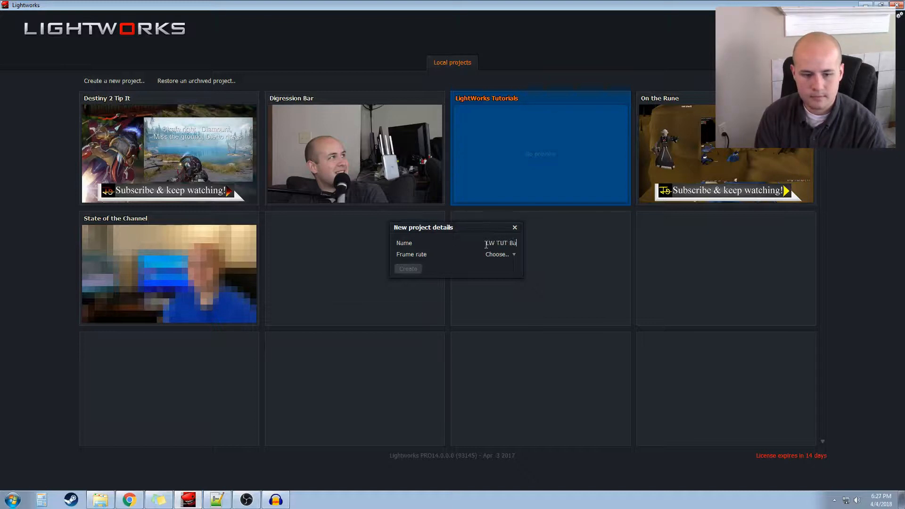
{"action": "type", "text": "sic Workflow"}
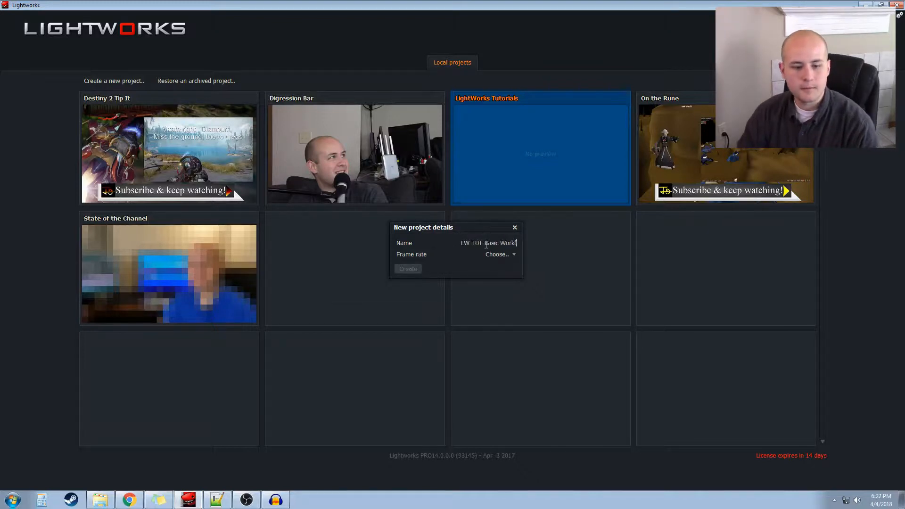
{"action": "left_click", "coordinate": [511, 257]}
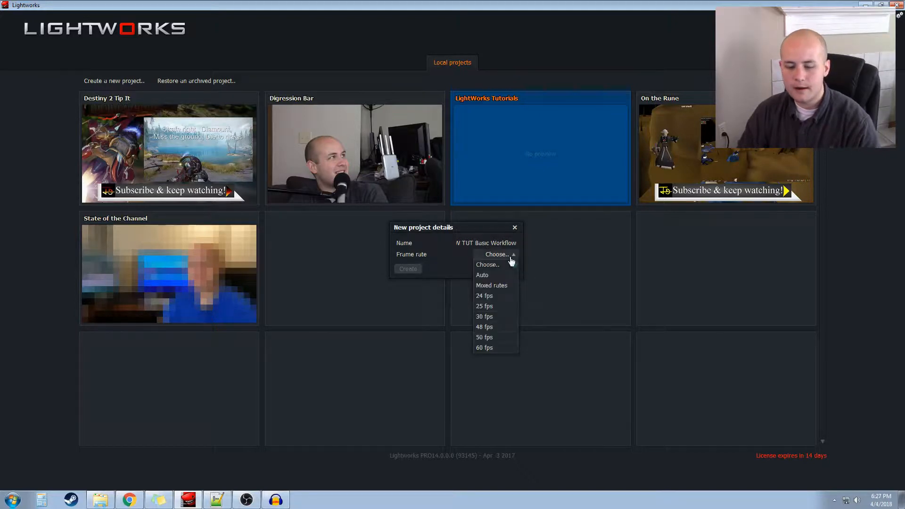
{"action": "left_click", "coordinate": [495, 276]}
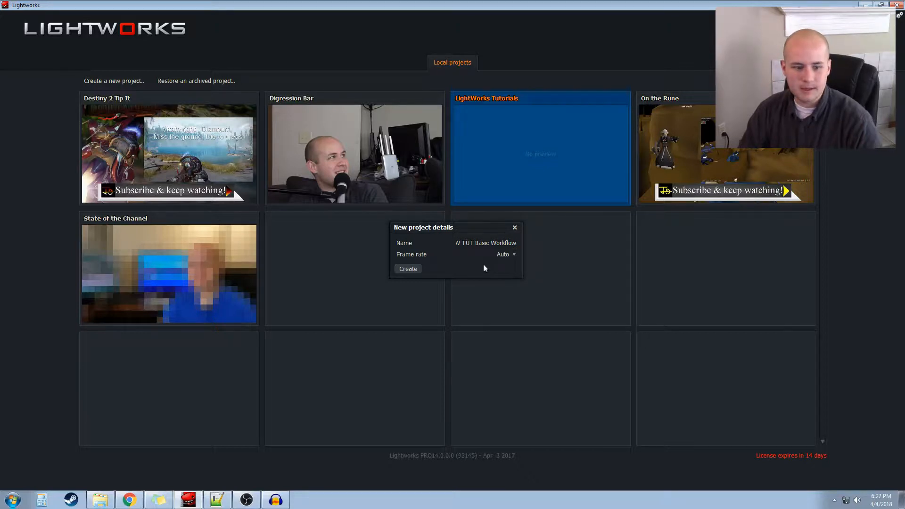
{"action": "left_click", "coordinate": [407, 270]}
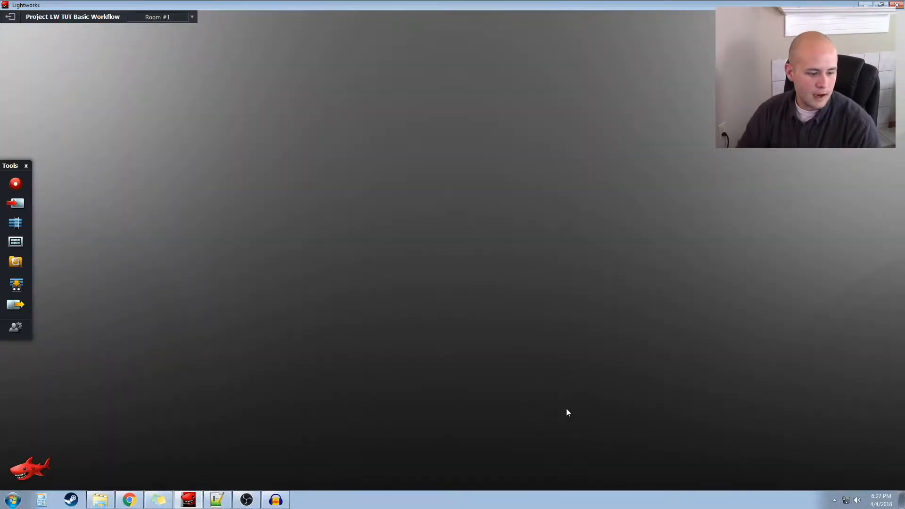
Step: Import Mole.mp4 and Voiceover.mp3 from the Converted Sources folder into the Lightworks project
{"action": "left_click", "coordinate": [112, 506]}
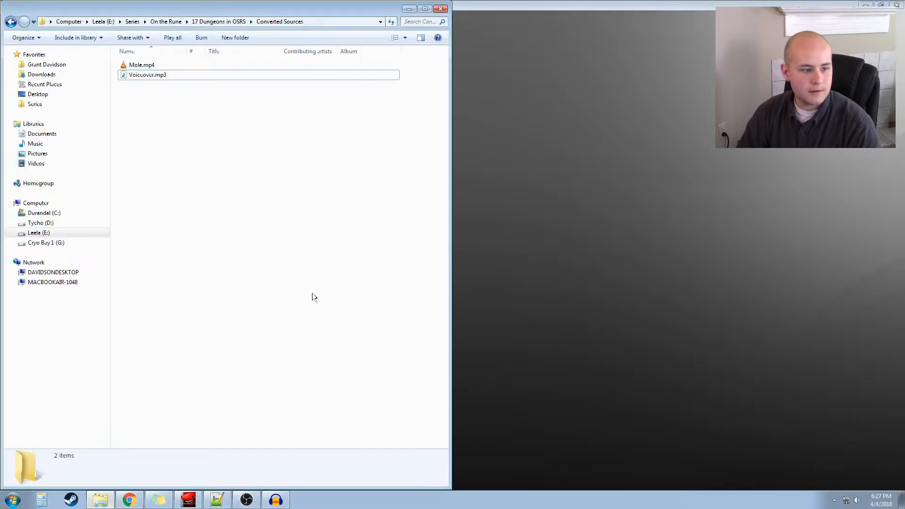
{"action": "left_click_drag", "start_coordinate": [240, 223], "coordinate": [121, 55]}
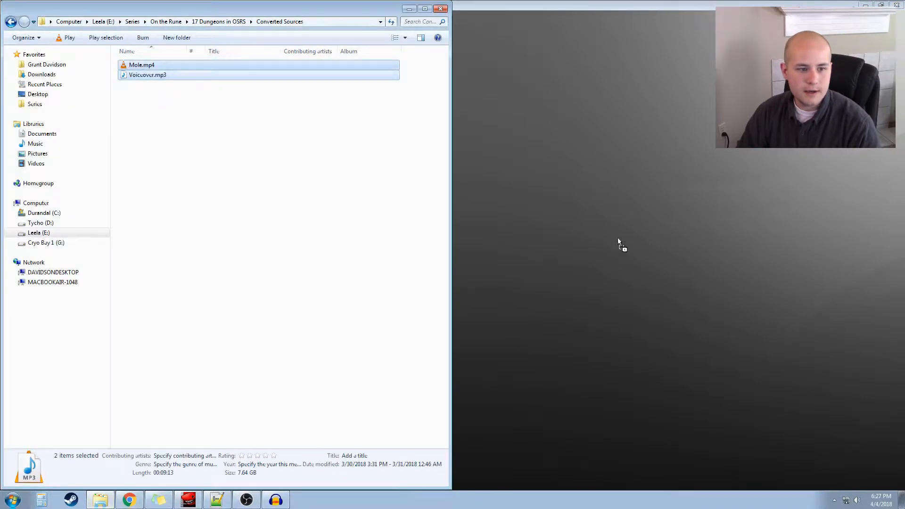
{"action": "left_click", "coordinate": [299, 228]}
{"action": "left_click_drag", "start_coordinate": [254, 9], "coordinate": [583, 89]}
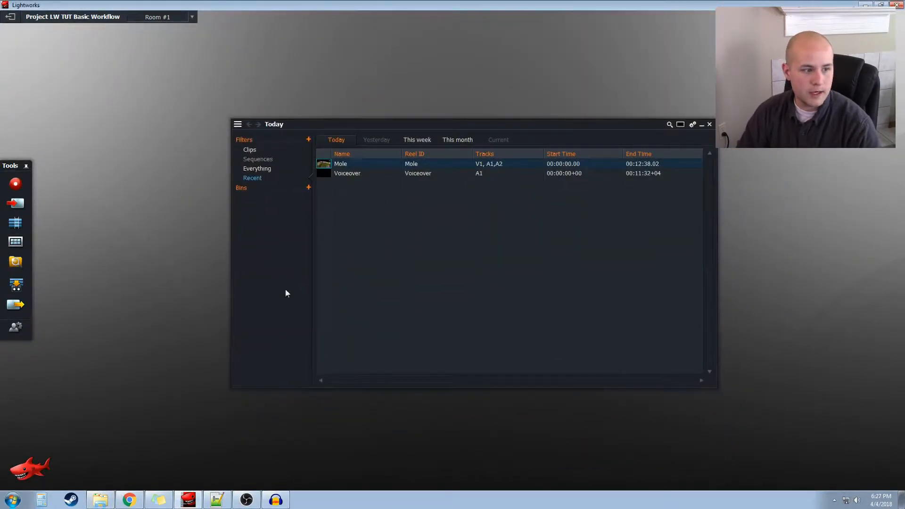
Step: Examine the Mole.mp4.lvix file in the Converted Sources folder and compare its details with those of Mole.mp4
{"action": "left_click", "coordinate": [100, 500]}
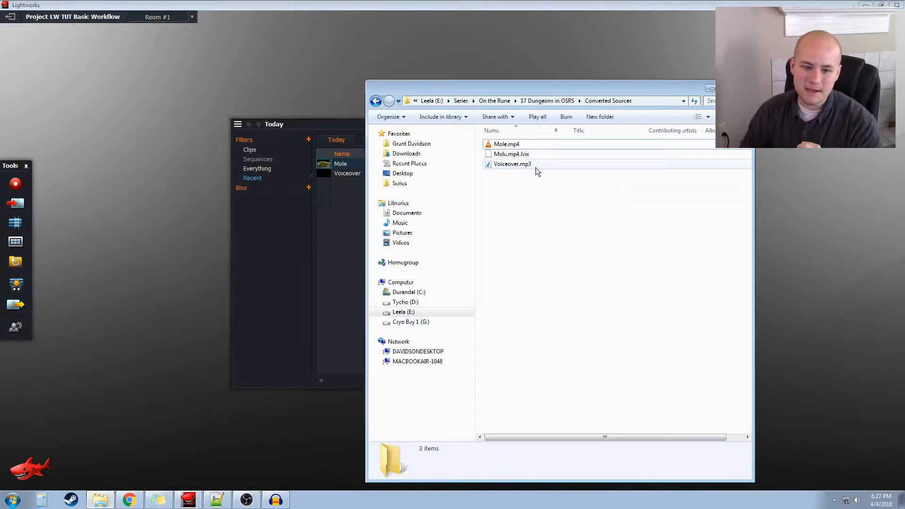
{"action": "left_click", "coordinate": [521, 156]}
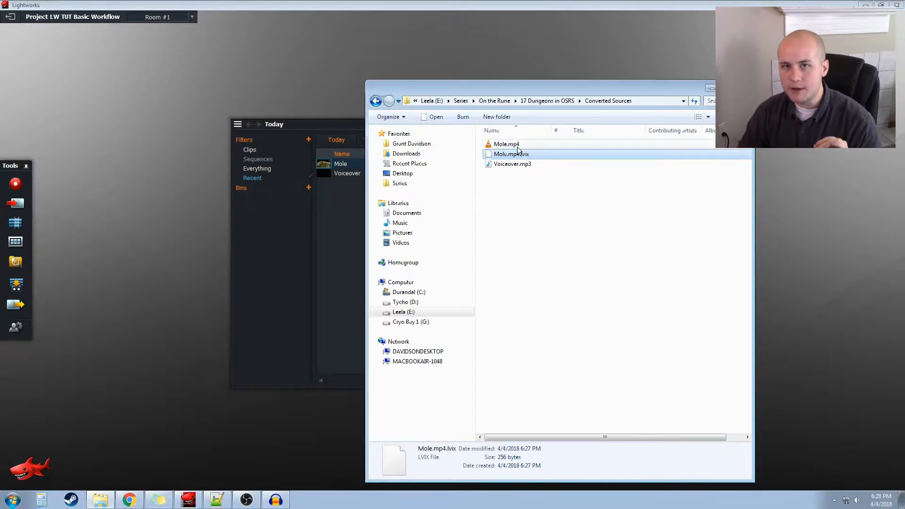
{"action": "left_click", "coordinate": [640, 146]}
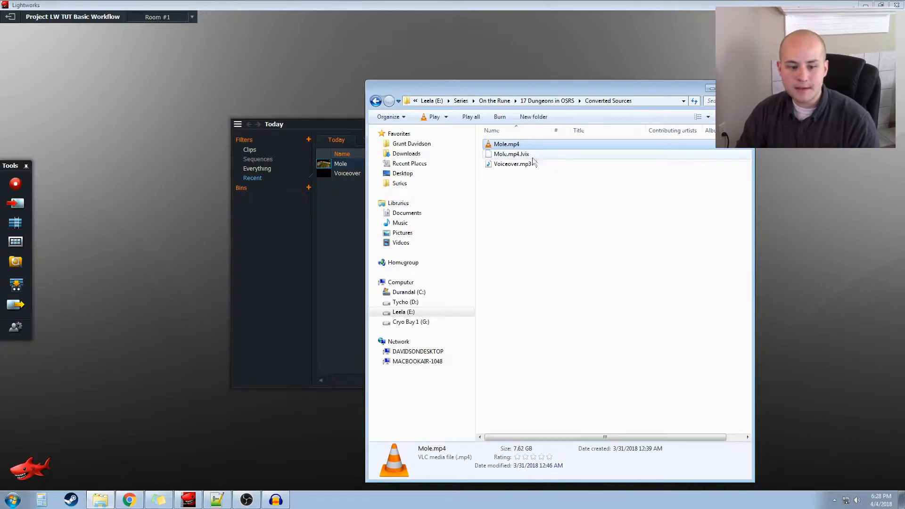
{"action": "left_click", "coordinate": [527, 160]}
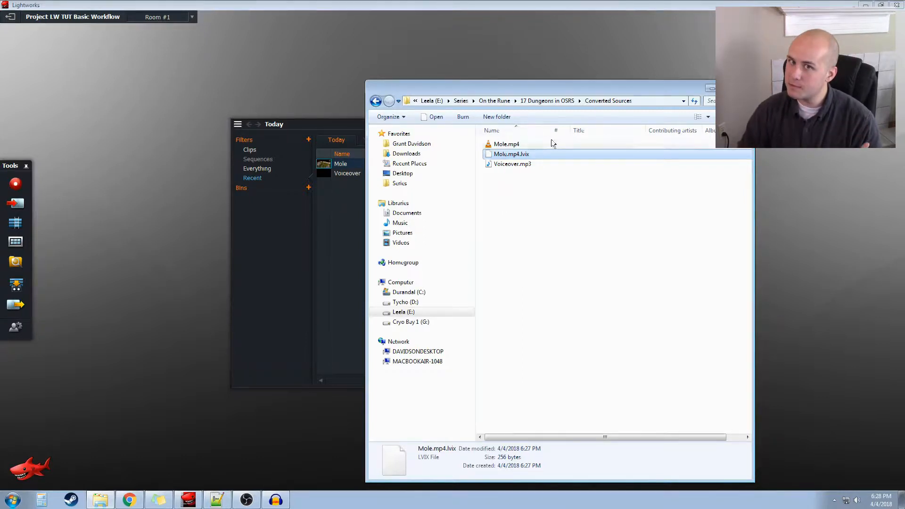
{"action": "left_click", "coordinate": [521, 147]}
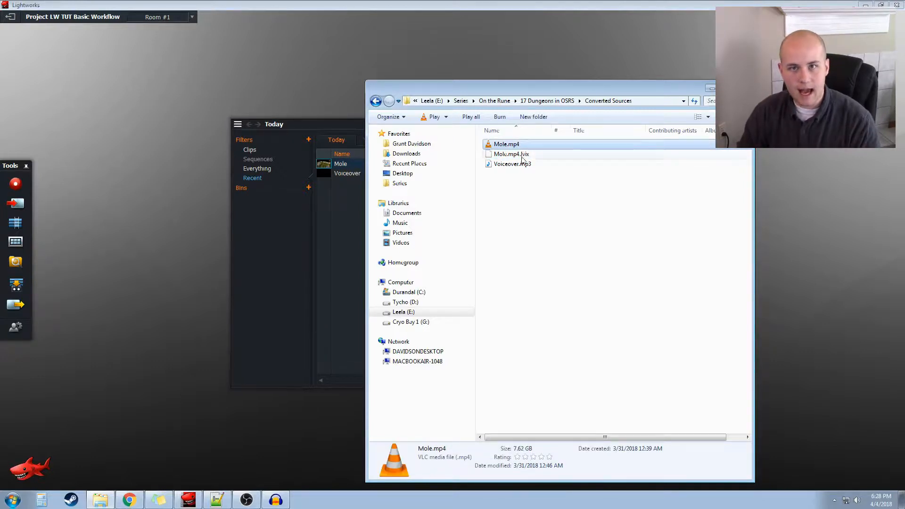
{"action": "left_click", "coordinate": [521, 156]}
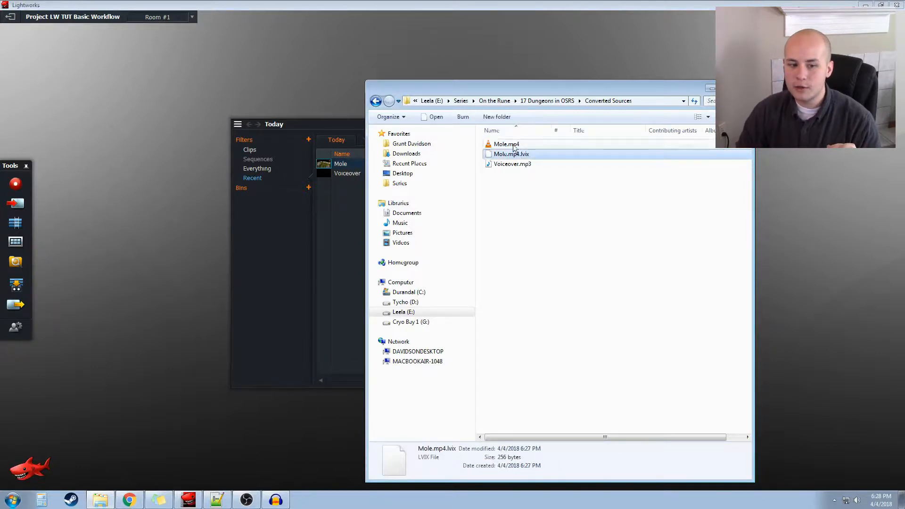
{"action": "left_click", "coordinate": [508, 146]}
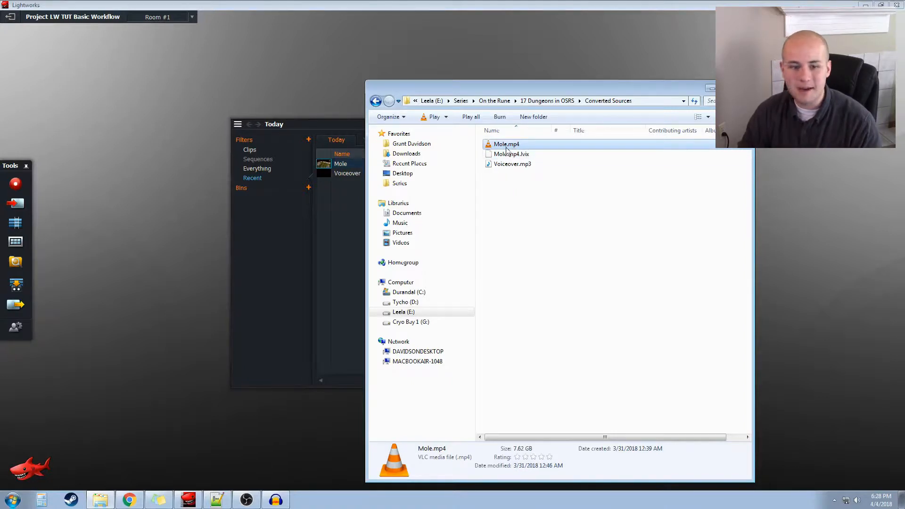
{"action": "left_click", "coordinate": [520, 156]}
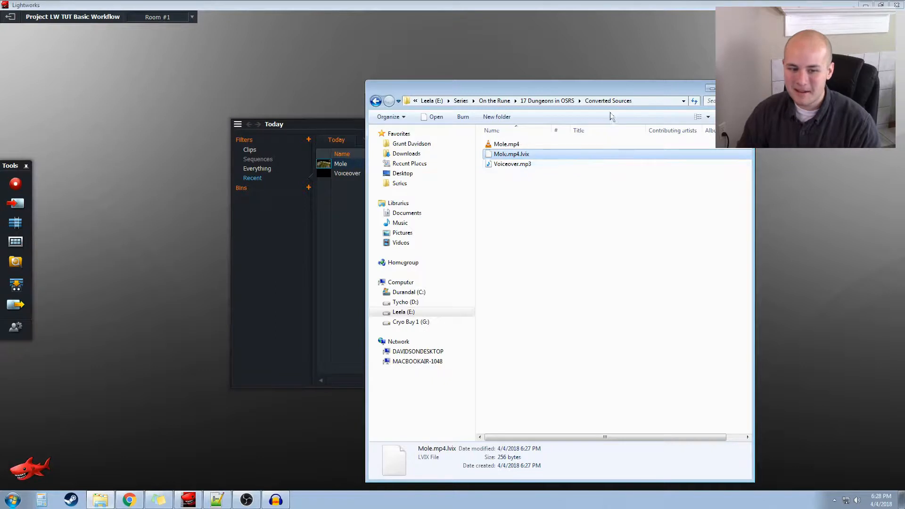
{"action": "left_click", "coordinate": [522, 155]}
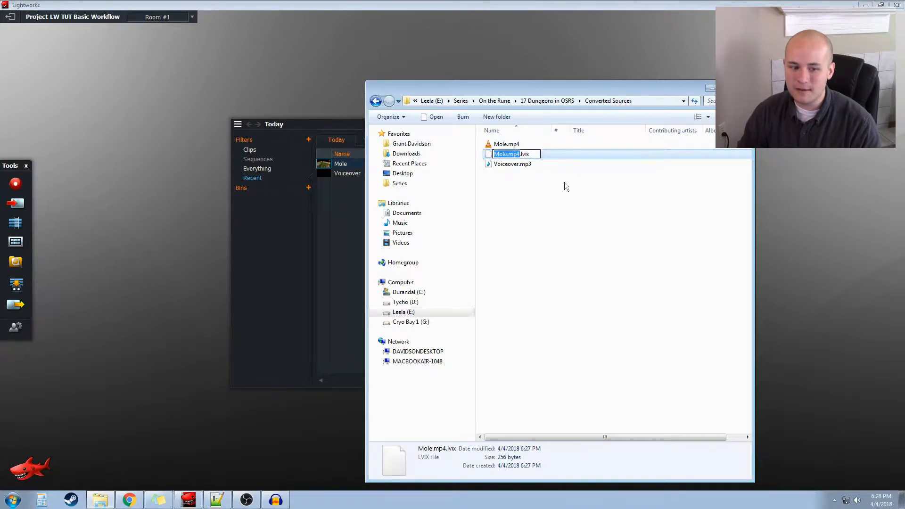
{"action": "left_click", "coordinate": [556, 155]}
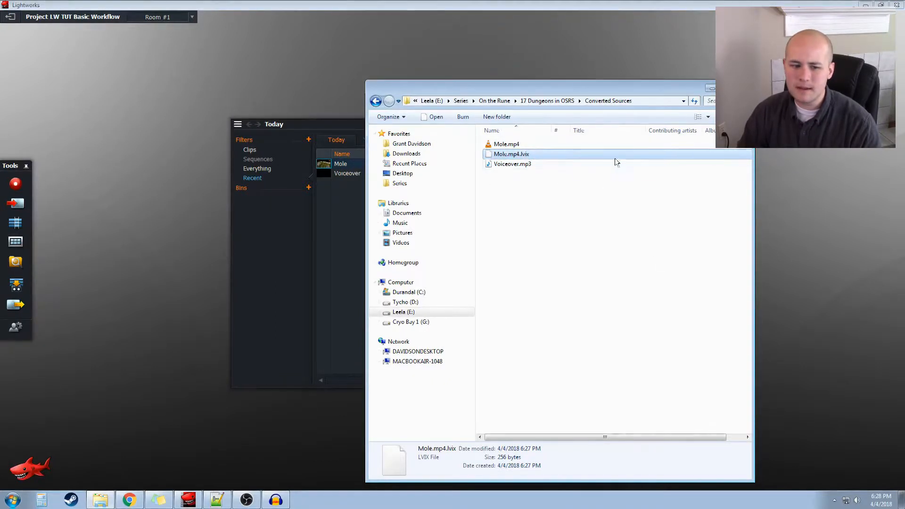
{"action": "left_click", "coordinate": [548, 163]}
{"action": "left_click", "coordinate": [544, 155]}
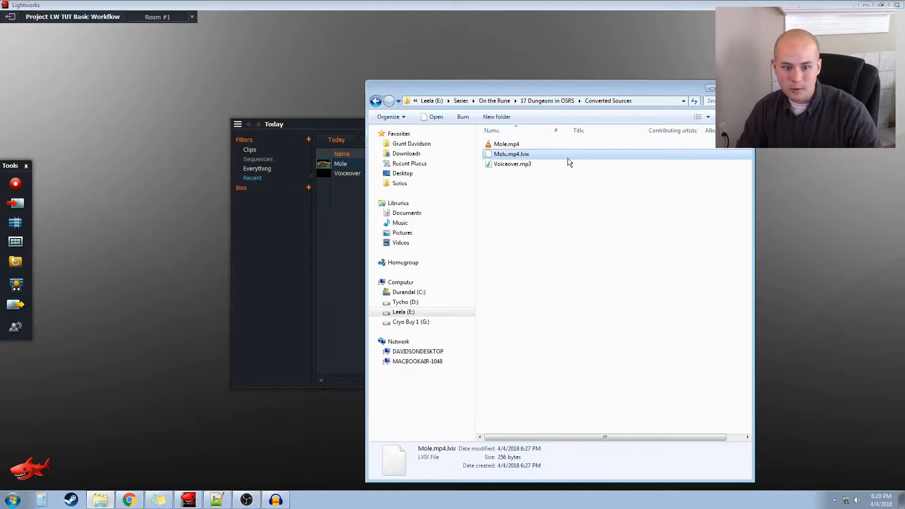
Step: Import End Card.png from the Artwork folder of 17 Dungeons in OSRS into the Lightworks project
{"action": "left_click", "coordinate": [554, 146]}
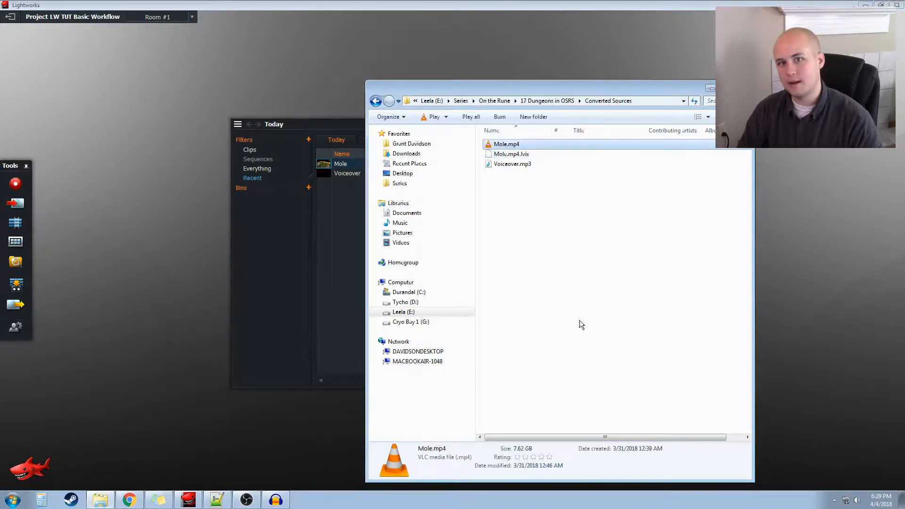
{"action": "left_click", "coordinate": [535, 193]}
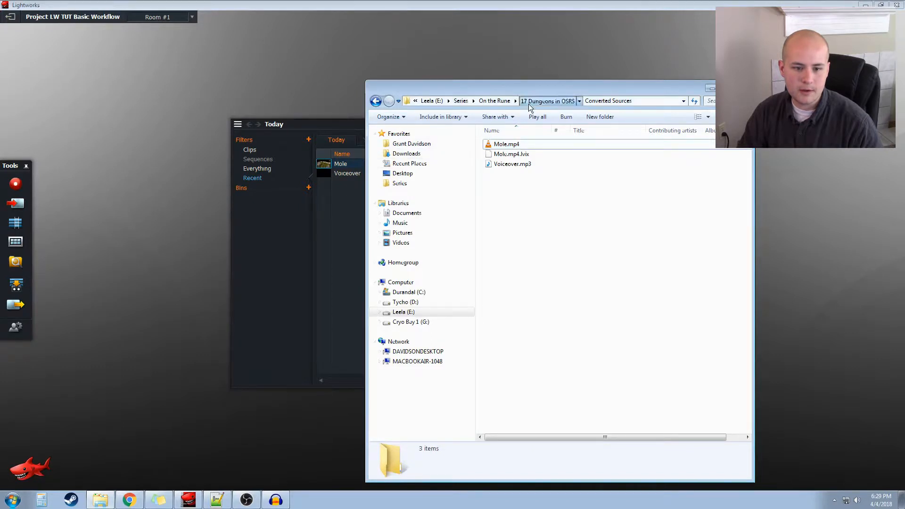
{"action": "left_click", "coordinate": [542, 100]}
{"action": "double_click", "coordinate": [507, 145]}
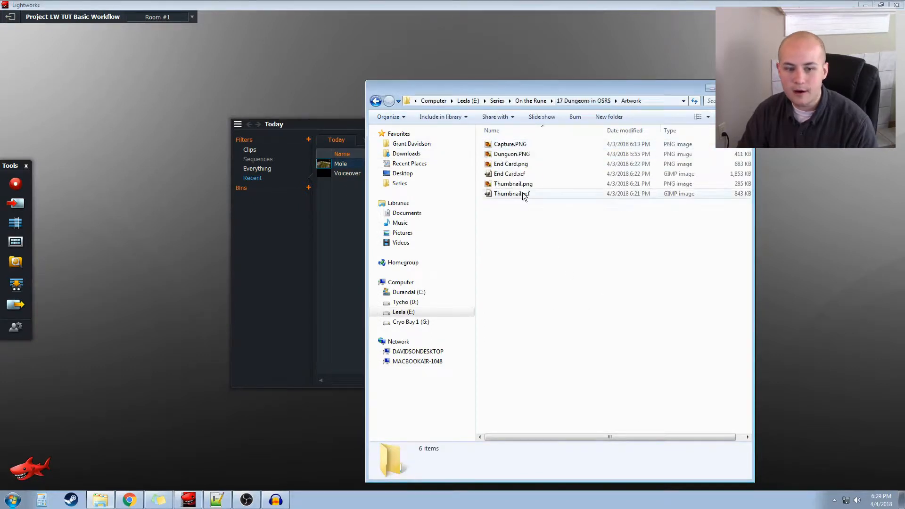
{"action": "left_click", "coordinate": [511, 163]}
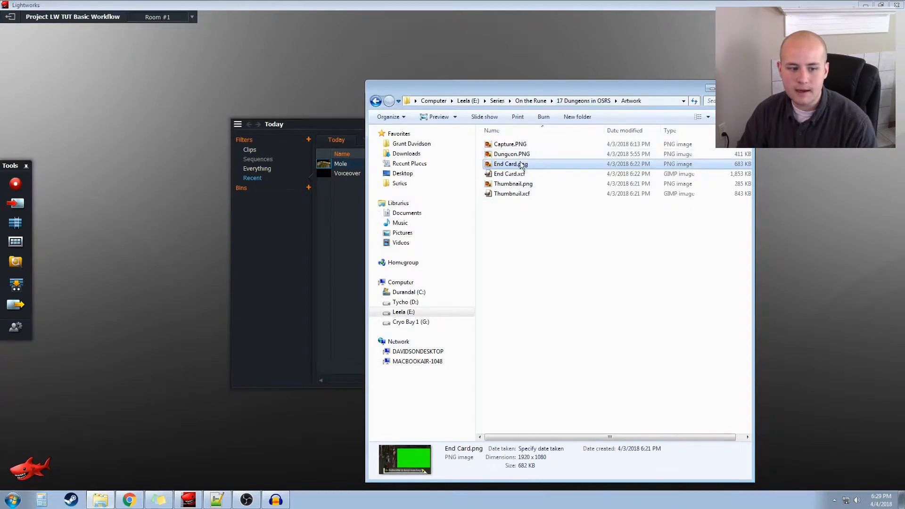
{"action": "left_click_drag", "start_coordinate": [522, 165], "coordinate": [349, 211]}
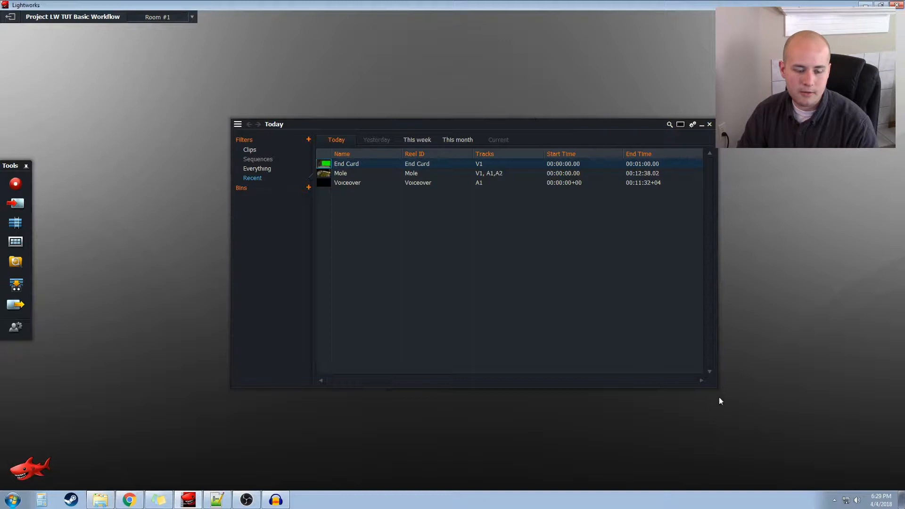
Step: Shrink the project's clip list window, move it aside and create a new sequence
{"action": "left_click_drag", "start_coordinate": [716, 387], "coordinate": [574, 240]}
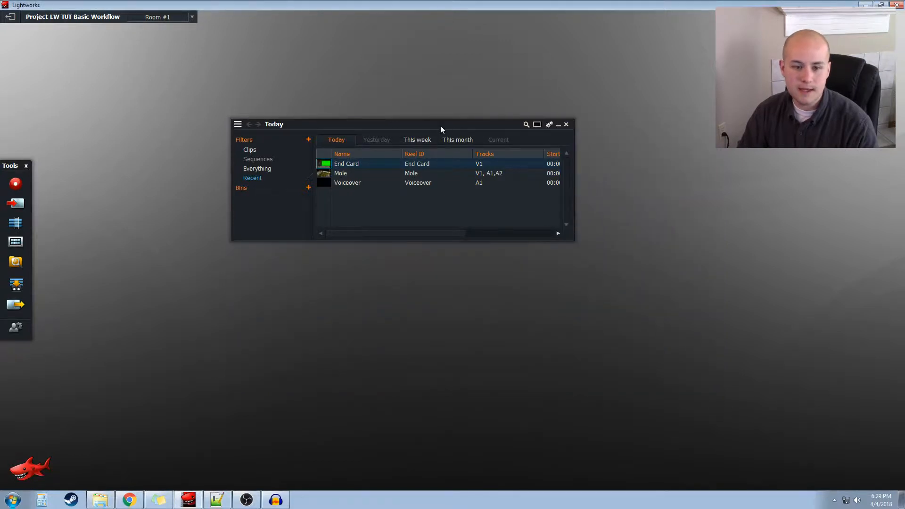
{"action": "left_click_drag", "start_coordinate": [442, 126], "coordinate": [741, 50]}
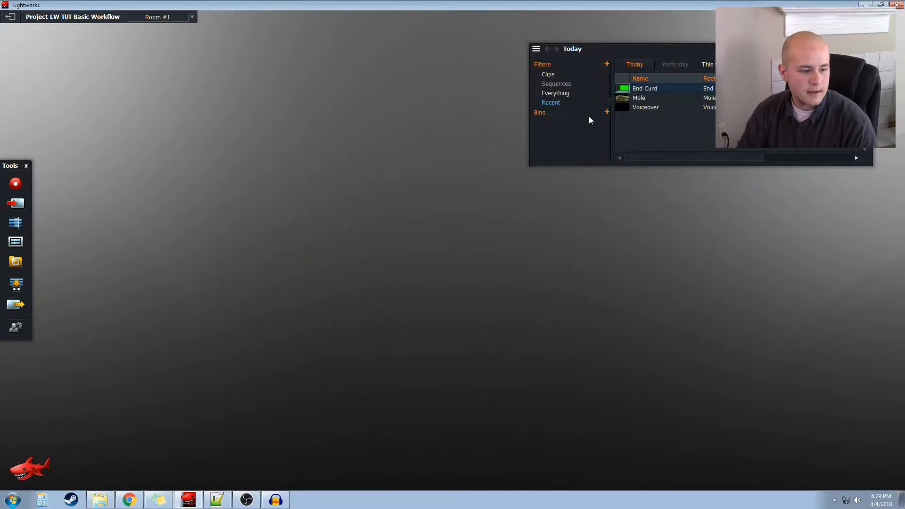
{"action": "left_click", "coordinate": [15, 223]}
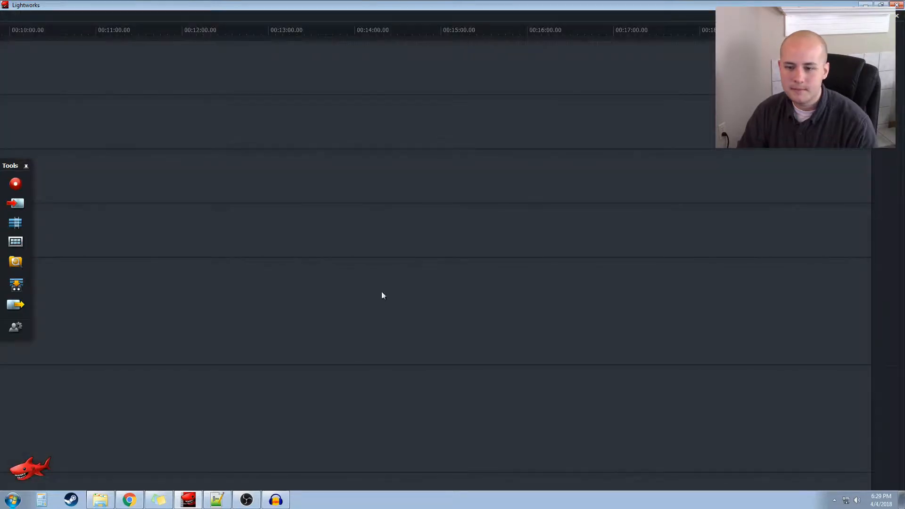
Step: Resize and reposition the new sequence's timeline window so that all its tracks fit on screen below the clip list
{"action": "left_click_drag", "start_coordinate": [478, 45], "coordinate": [350, 200]}
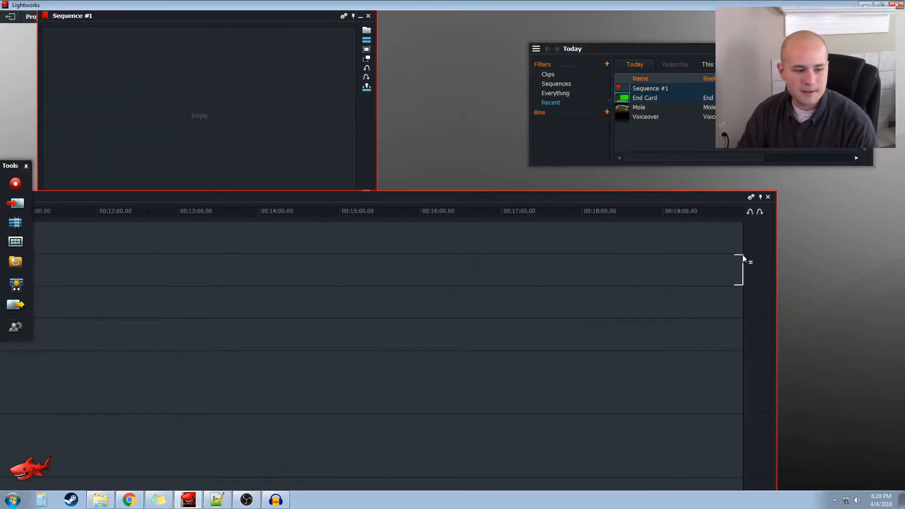
{"action": "left_click_drag", "start_coordinate": [772, 238], "coordinate": [528, 348]}
{"action": "left_click_drag", "start_coordinate": [437, 344], "coordinate": [628, 207]}
{"action": "left_click_drag", "start_coordinate": [794, 270], "coordinate": [676, 270]}
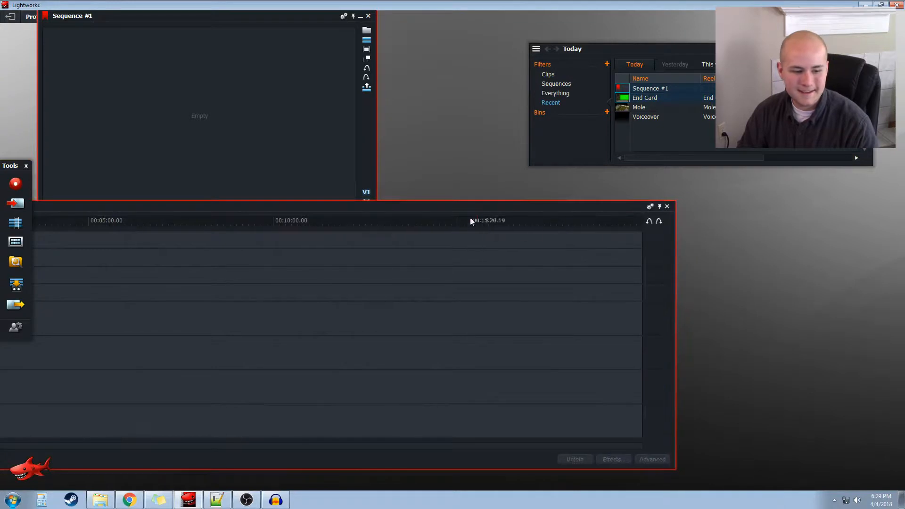
{"action": "left_click_drag", "start_coordinate": [461, 210], "coordinate": [661, 229]}
{"action": "left_click_drag", "start_coordinate": [841, 282], "coordinate": [889, 282]}
Step: Shrink and reposition the sequence viewer to fit above the timeline, and lower the timeline window's upper edge slightly
{"action": "left_click_drag", "start_coordinate": [374, 161], "coordinate": [383, 179]}
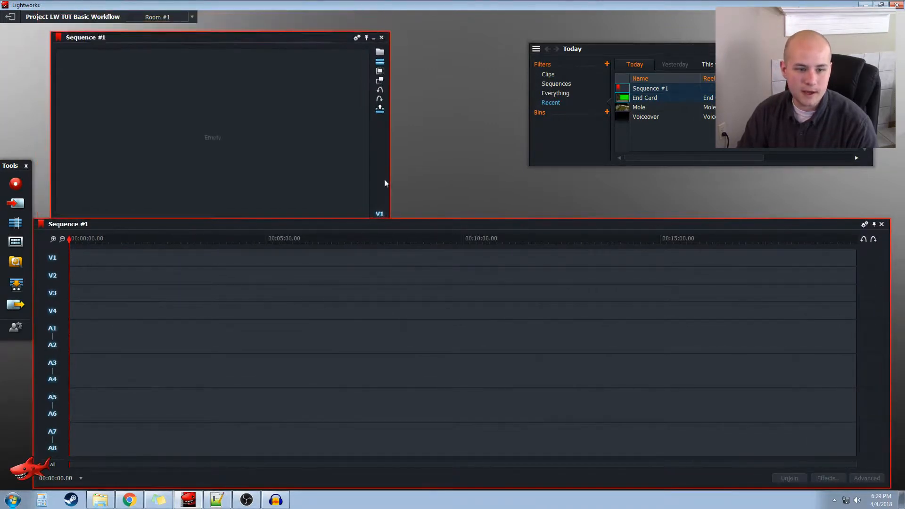
{"action": "left_click_drag", "start_coordinate": [389, 34], "coordinate": [311, 78]}
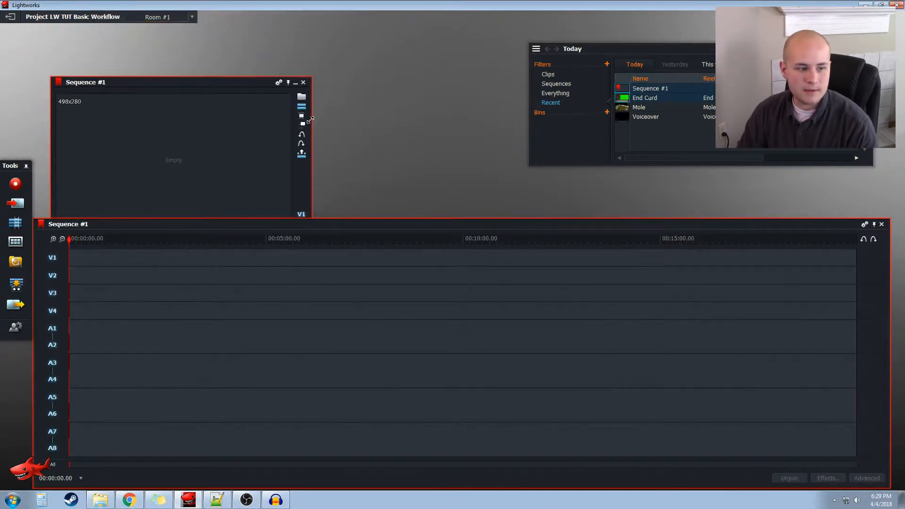
{"action": "left_click_drag", "start_coordinate": [182, 82], "coordinate": [185, 53]}
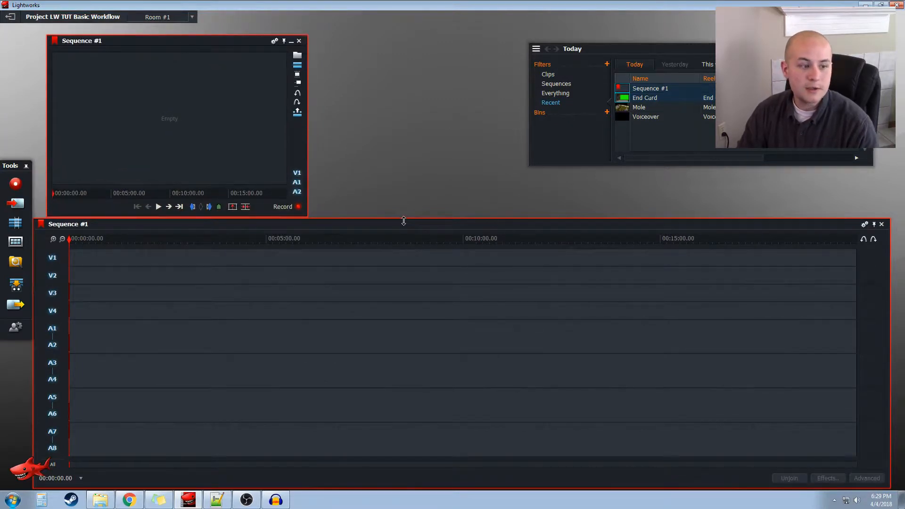
{"action": "left_click_drag", "start_coordinate": [404, 218], "coordinate": [362, 226]}
Step: Delete the tracks V3, V4, A5/A6 and A7/A8 from the sequence
{"action": "right_click", "coordinate": [228, 449]}
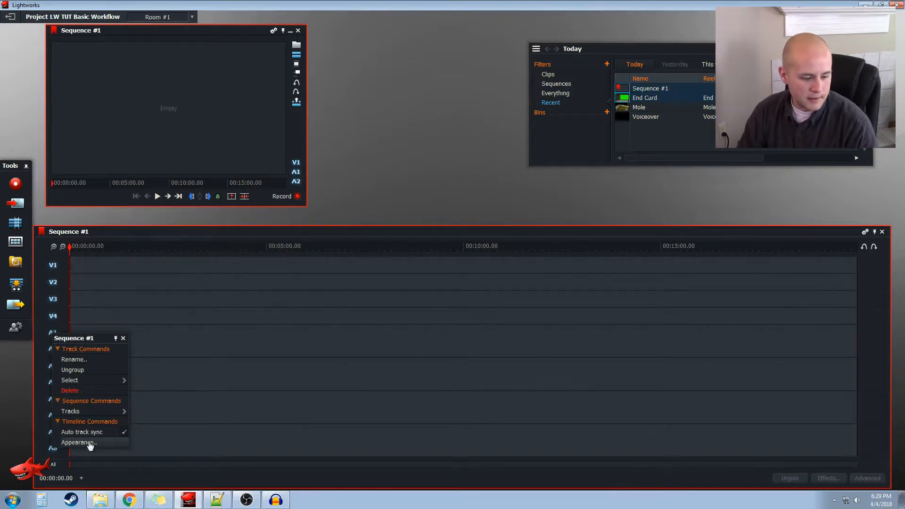
{"action": "mouse_move", "coordinate": [94, 411]}
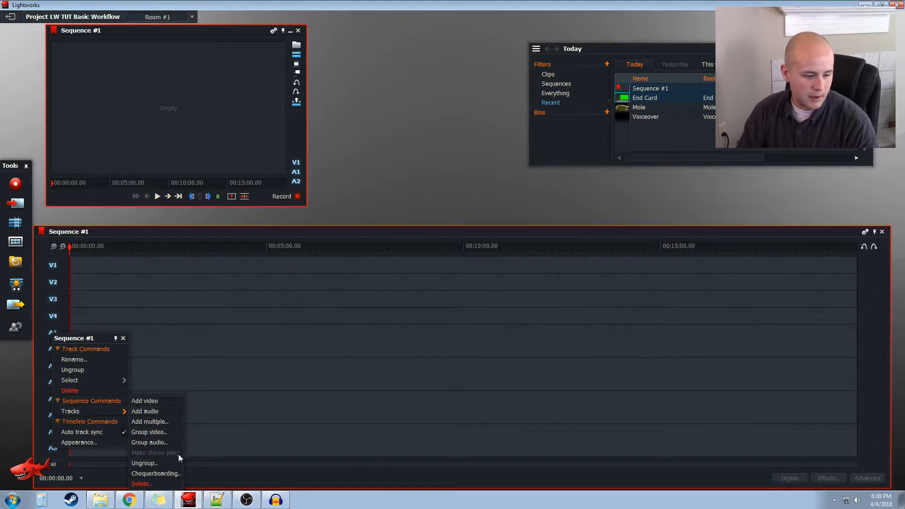
{"action": "left_click", "coordinate": [155, 484]}
{"action": "left_click", "coordinate": [437, 259]}
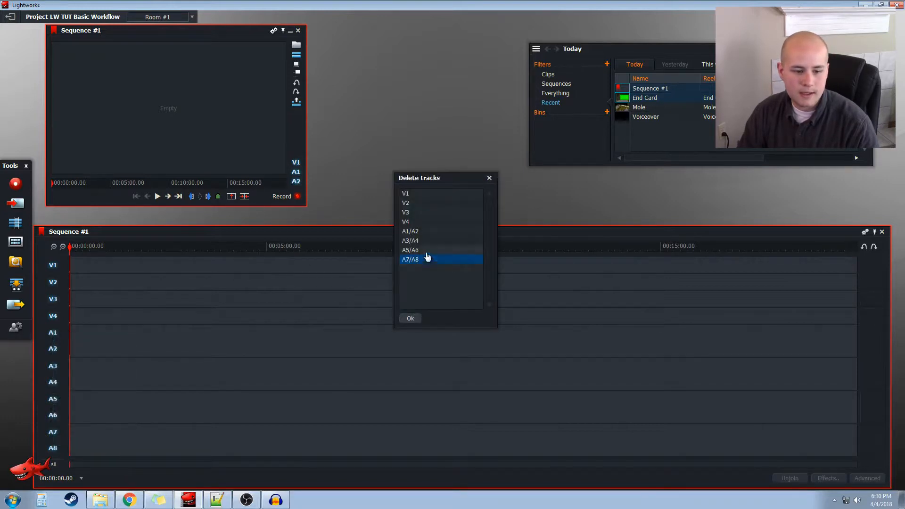
{"action": "left_click_drag", "start_coordinate": [417, 250], "coordinate": [422, 245]}
{"action": "left_click", "coordinate": [420, 262], "text": "shift"}
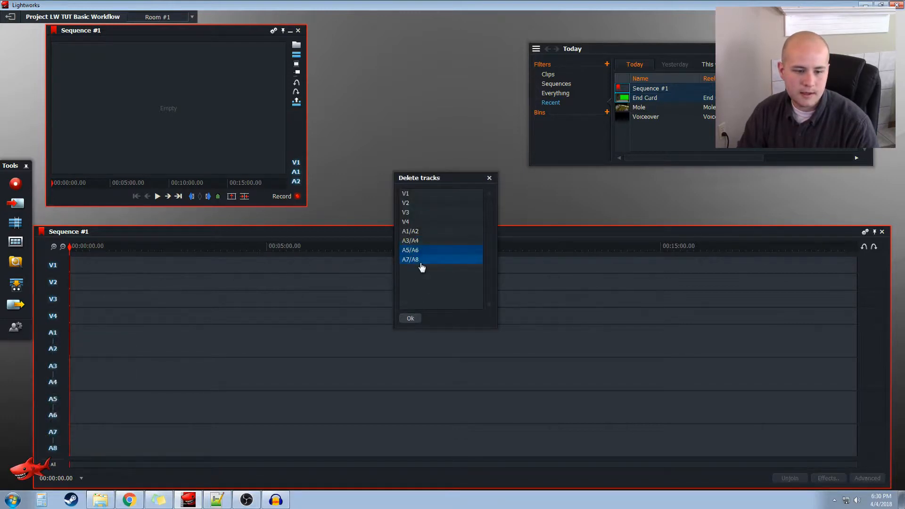
{"action": "left_click", "coordinate": [415, 210], "text": "ctrl"}
{"action": "left_click", "coordinate": [415, 205], "text": "ctrl"}
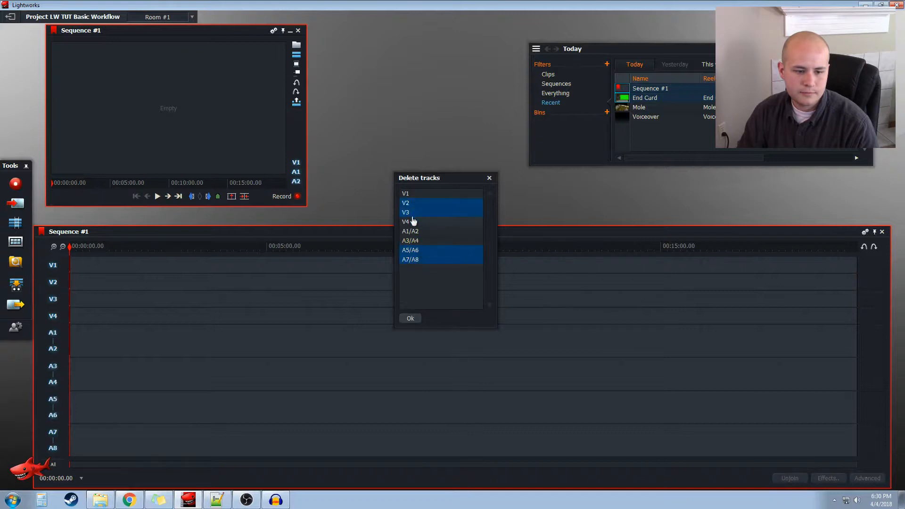
{"action": "left_click", "coordinate": [414, 220], "text": "ctrl"}
{"action": "left_click", "coordinate": [415, 206], "text": "ctrl"}
{"action": "left_click", "coordinate": [411, 318]}
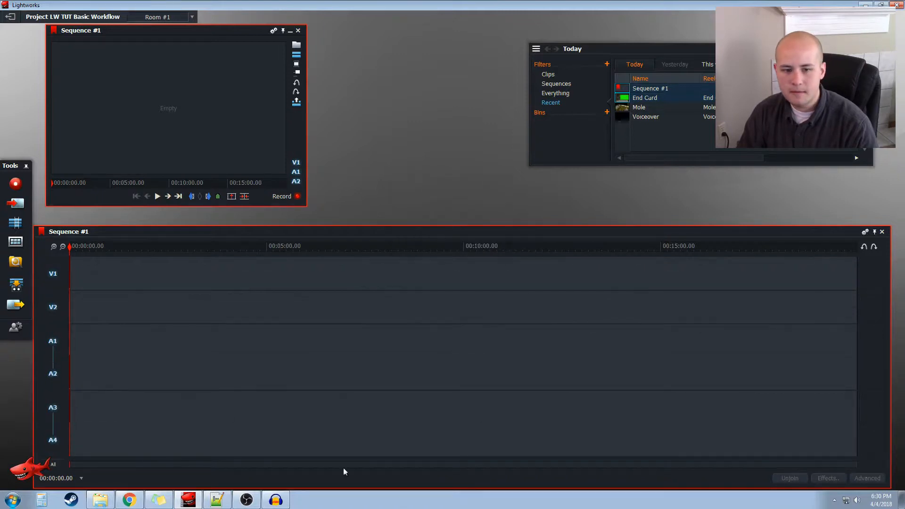
Step: Place the Mole clip at the start of tracks V2 and A1/A2, and deselect those tracks
{"action": "left_click", "coordinate": [639, 108]}
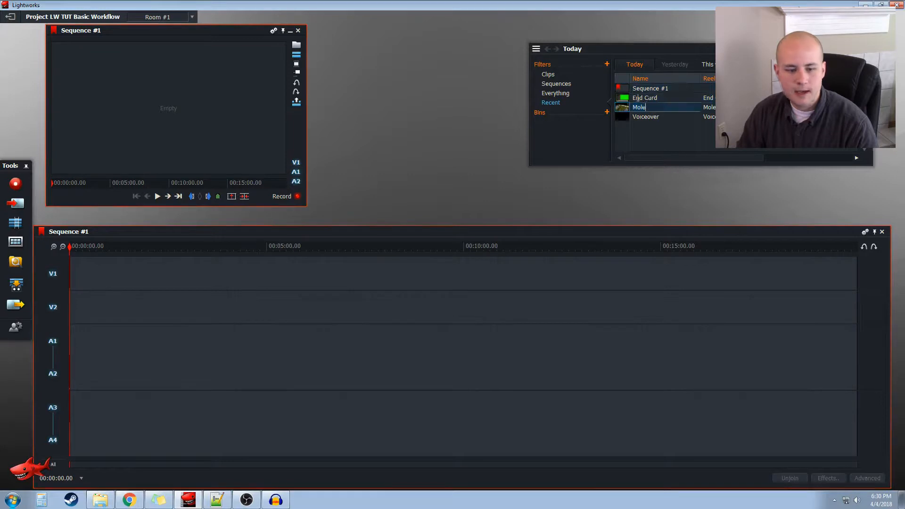
{"action": "left_click", "coordinate": [635, 89]}
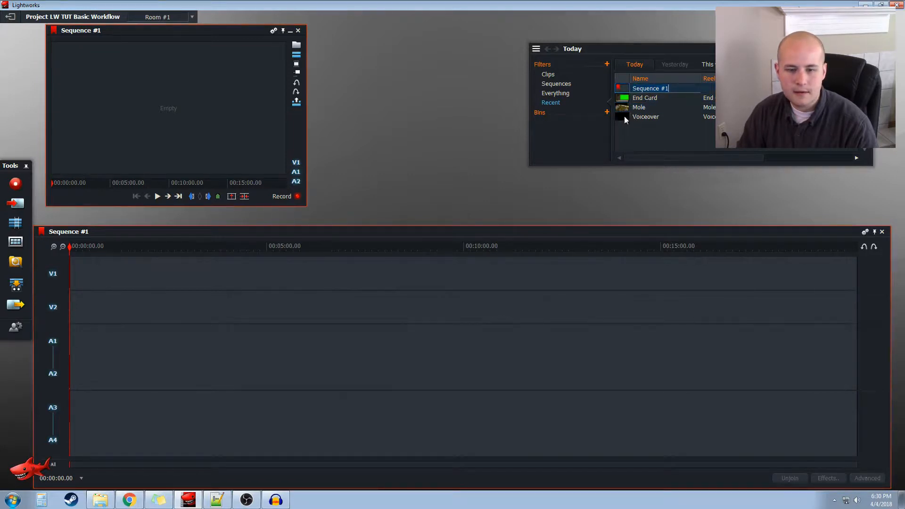
{"action": "left_click_drag", "start_coordinate": [626, 108], "coordinate": [75, 316]}
{"action": "left_click", "coordinate": [55, 357]}
{"action": "left_click", "coordinate": [58, 313]}
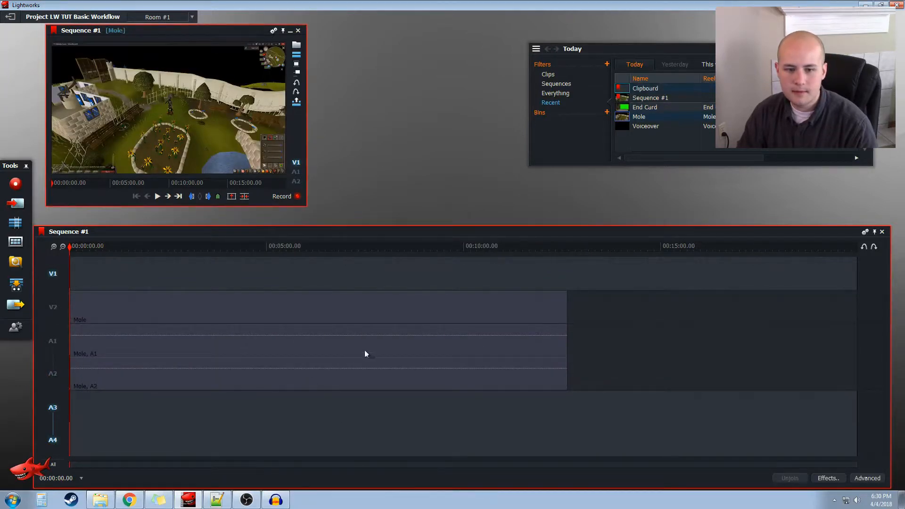
Step: Place the Voiceover clip at the start of track A3 and ungroup the A3/A4 track pair
{"action": "left_click", "coordinate": [623, 124]}
{"action": "left_click_drag", "start_coordinate": [622, 128], "coordinate": [71, 421]}
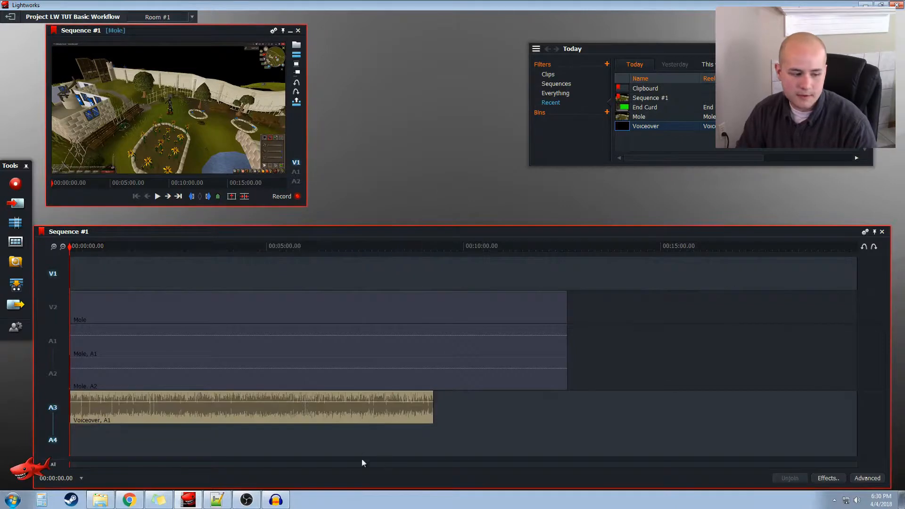
{"action": "right_click", "coordinate": [52, 416]}
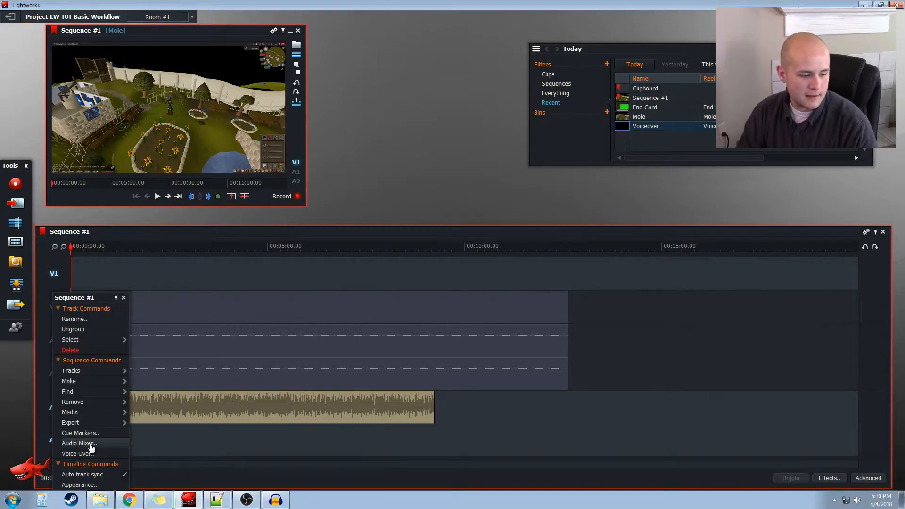
{"action": "mouse_move", "coordinate": [95, 372]}
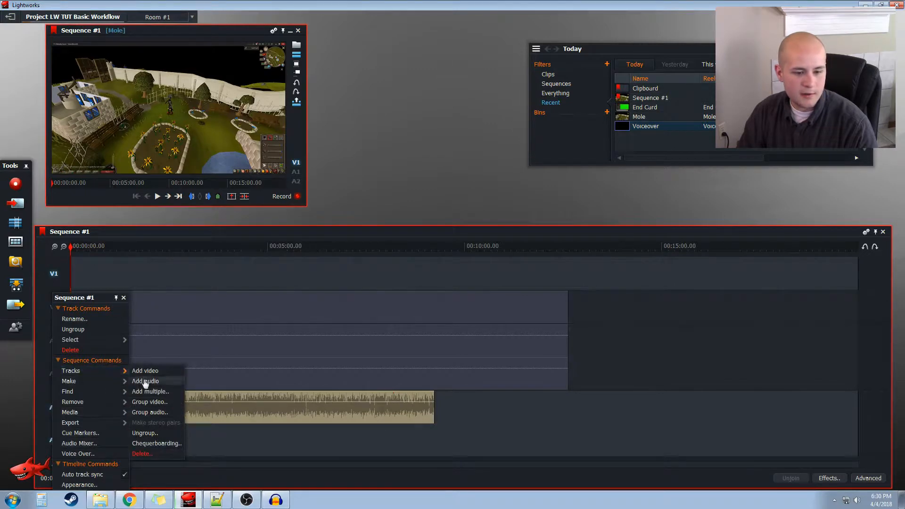
{"action": "left_click", "coordinate": [157, 432]}
{"action": "left_click", "coordinate": [411, 202]}
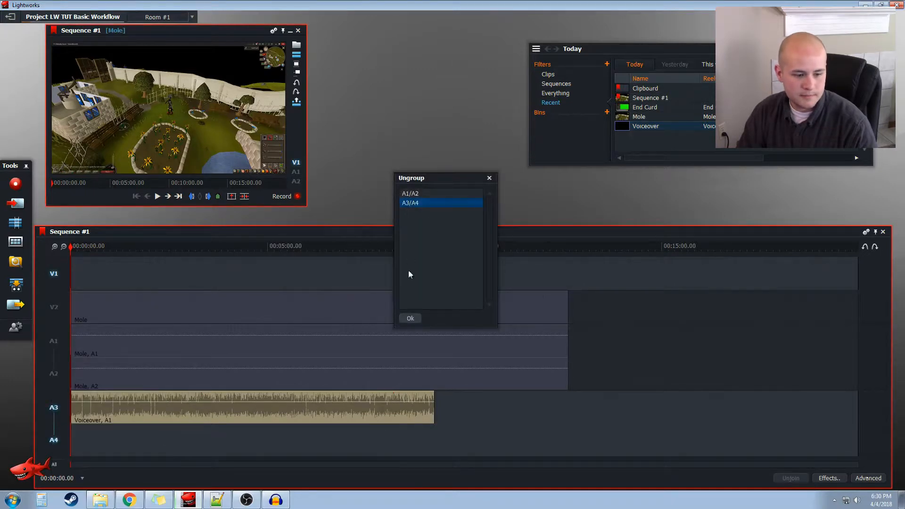
{"action": "left_click", "coordinate": [410, 318]}
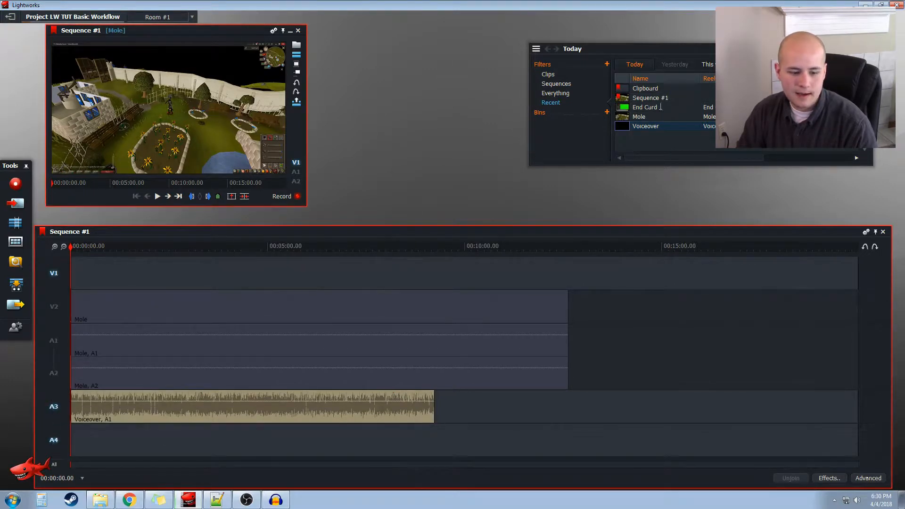
Step: Place a second copy of Voiceover at the start of track A4, and group audio tracks A3 and A4
{"action": "left_click_drag", "start_coordinate": [627, 126], "coordinate": [73, 452]}
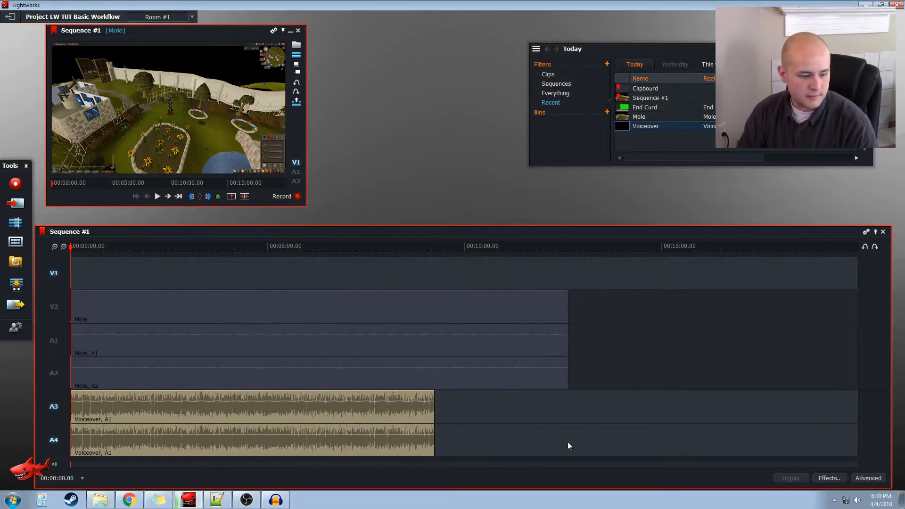
{"action": "right_click", "coordinate": [74, 425]}
{"action": "left_click", "coordinate": [75, 431]}
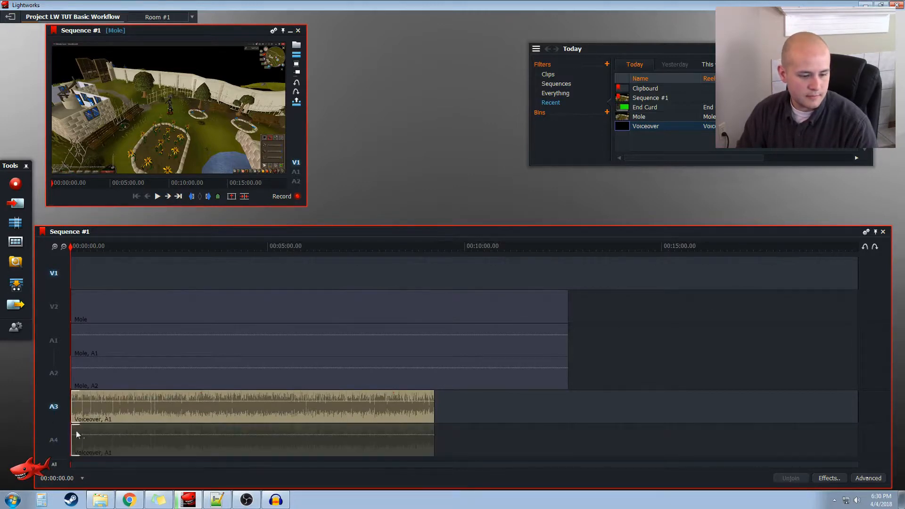
{"action": "left_click", "coordinate": [76, 431]}
{"action": "right_click", "coordinate": [213, 413]}
{"action": "mouse_move", "coordinate": [256, 373]}
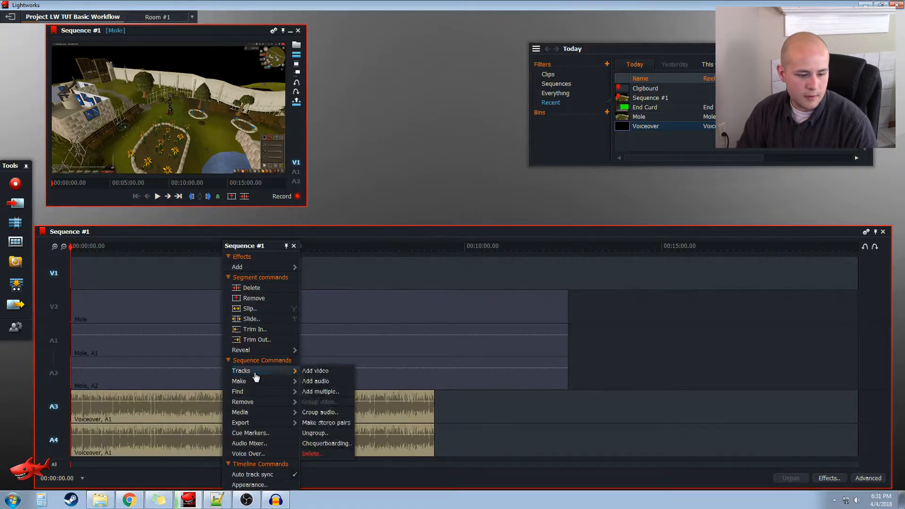
{"action": "left_click", "coordinate": [323, 413]}
{"action": "left_click", "coordinate": [417, 212]}
{"action": "left_click", "coordinate": [419, 203], "text": "ctrl"}
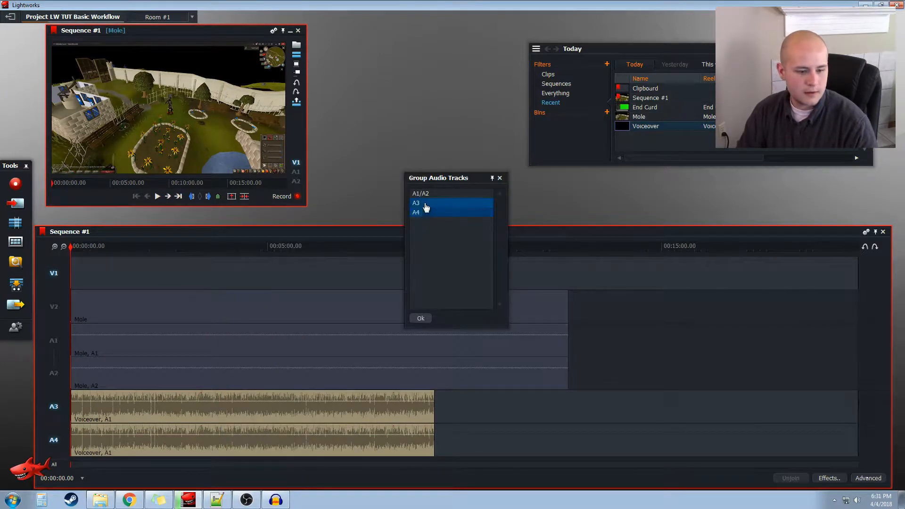
{"action": "left_click", "coordinate": [420, 319]}
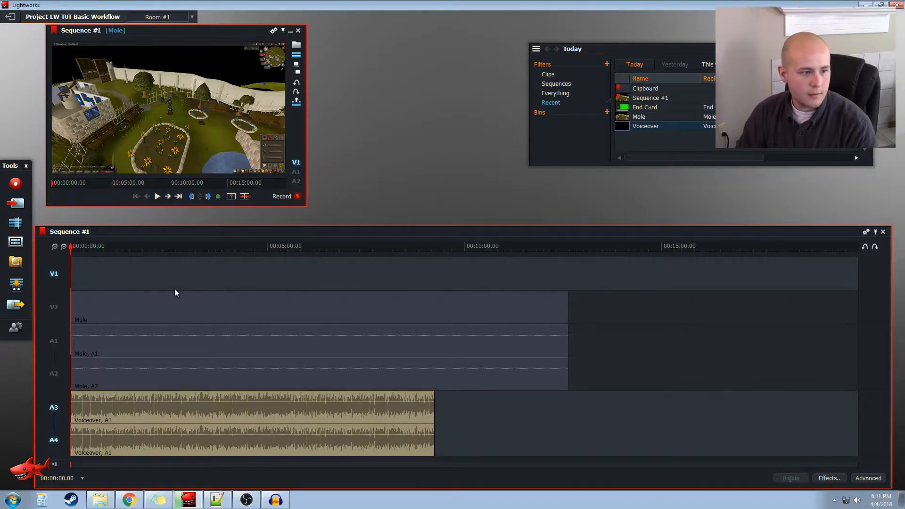
Step: Move the playhead to about 00:00:48 and check the progress of the project's background tasks
{"action": "left_click", "coordinate": [101, 247]}
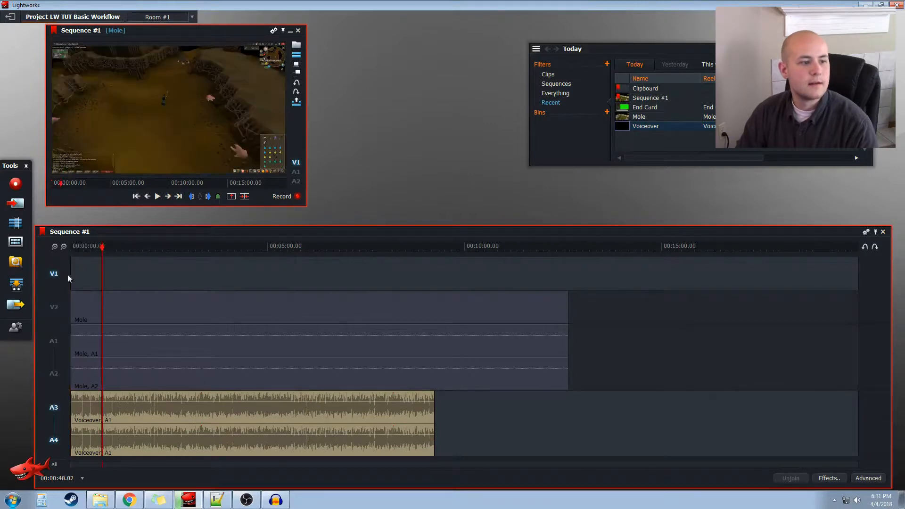
{"action": "left_click", "coordinate": [84, 20]}
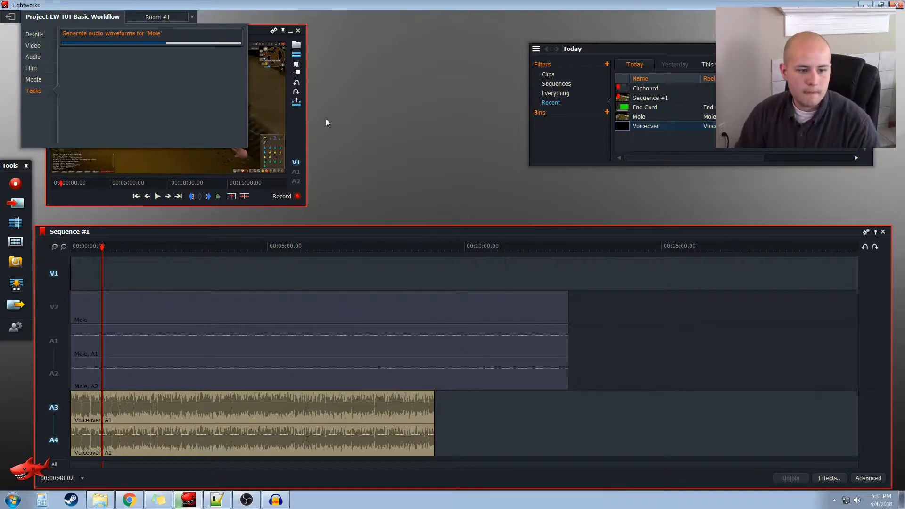
{"action": "left_click", "coordinate": [340, 153]}
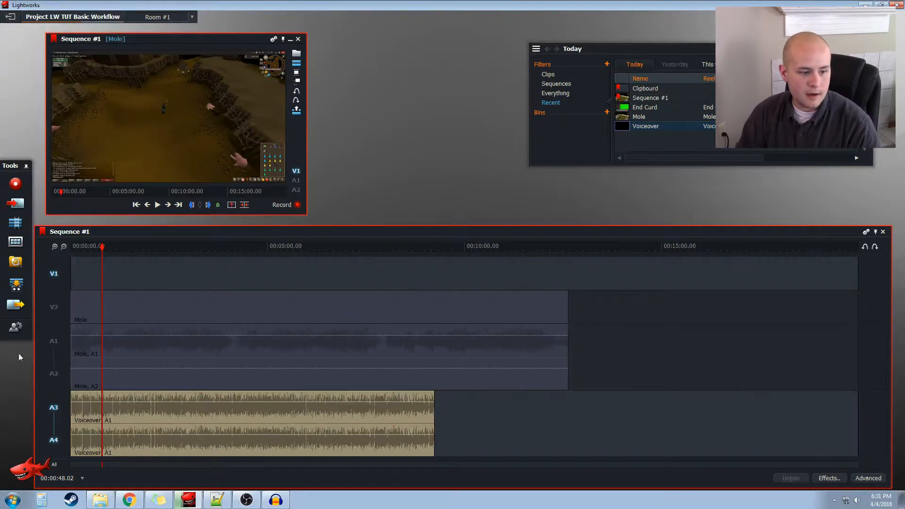
Step: Enable all tracks and shift the Voiceover clips on A3 and A4 to start at about 00:02:48
{"action": "left_click", "coordinate": [179, 204]}
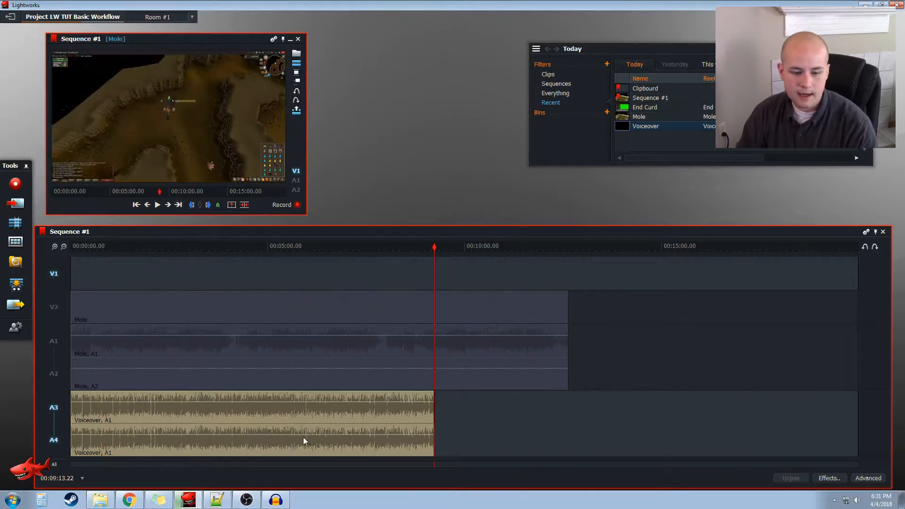
{"action": "left_click", "coordinate": [61, 466]}
{"action": "left_click", "coordinate": [429, 444]}
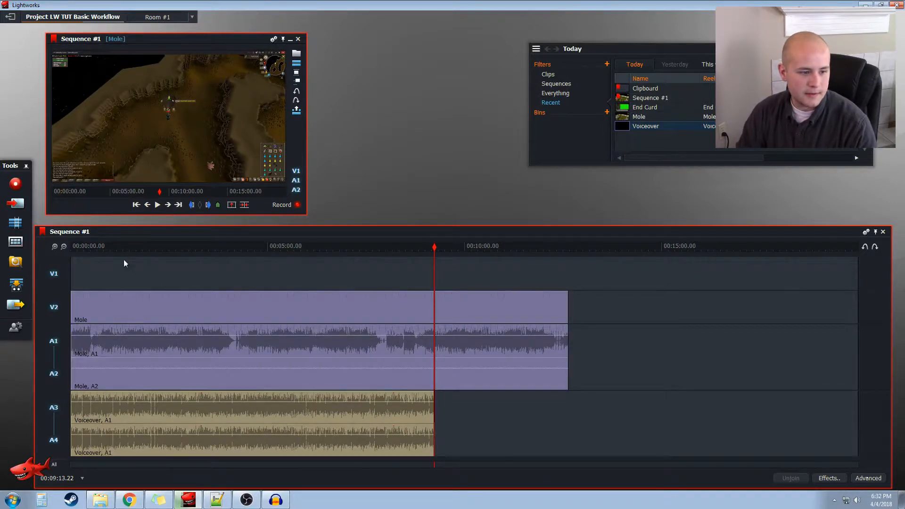
{"action": "left_click_drag", "start_coordinate": [118, 246], "coordinate": [384, 247]}
{"action": "left_click_drag", "start_coordinate": [310, 308], "coordinate": [203, 321]}
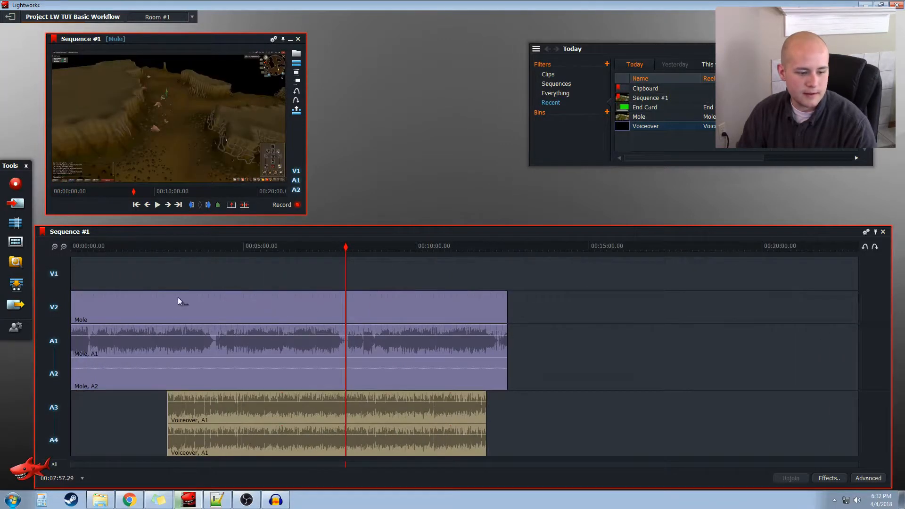
Step: Mark the section from the sequence start to the beginning of the Voiceover clips and delete it from all tracks
{"action": "left_click", "coordinate": [137, 206]}
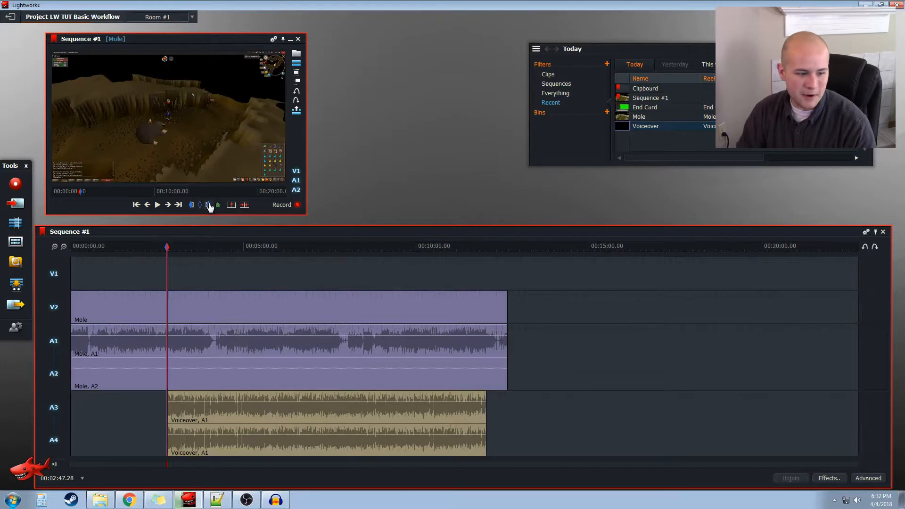
{"action": "left_click", "coordinate": [136, 205]}
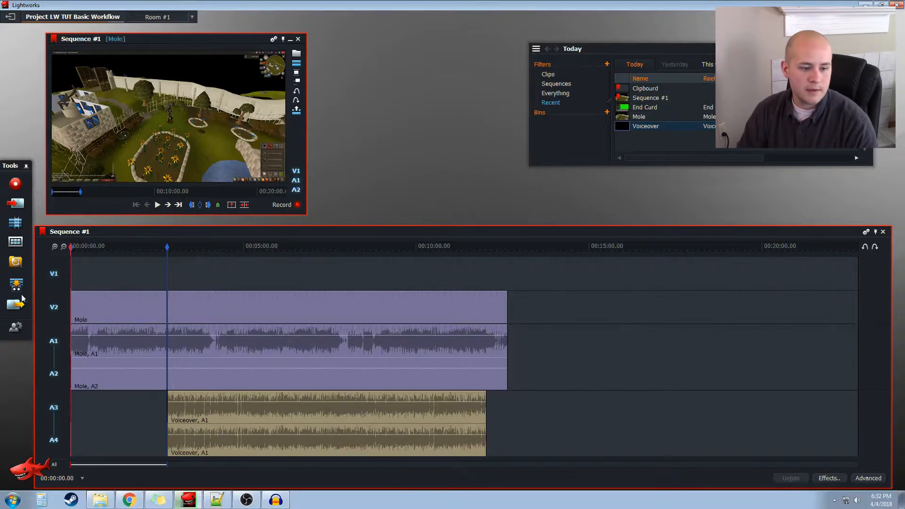
{"action": "left_click", "coordinate": [246, 205]}
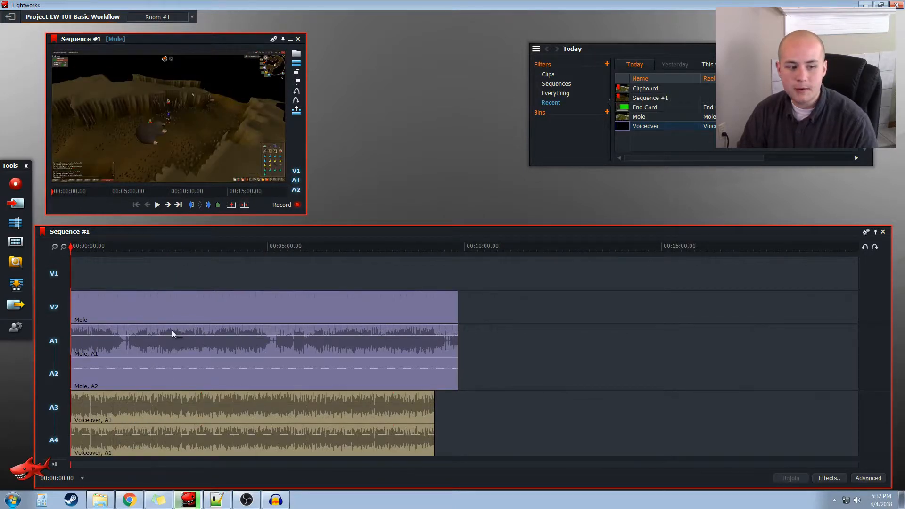
Step: Undo the deletion to try Remove on the marked section instead, and revert to deleting it with the gap closed
{"action": "key", "text": "ctrl+z"}
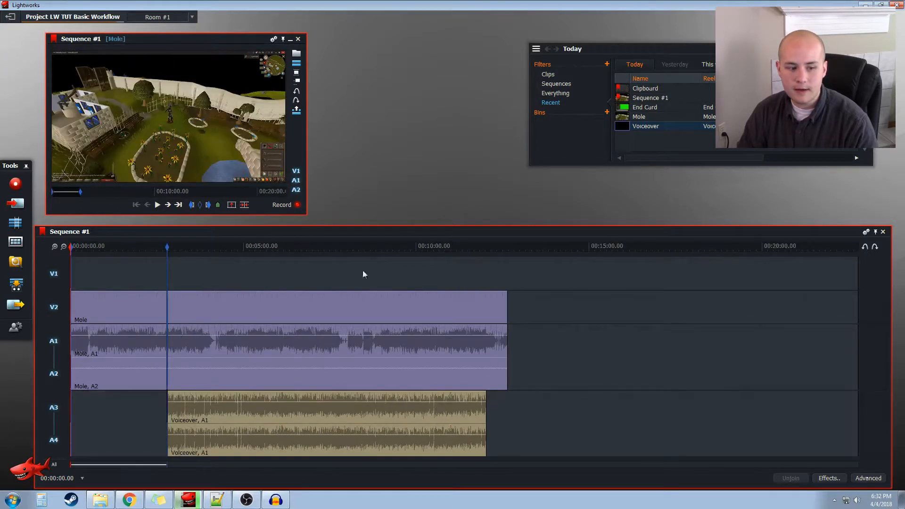
{"action": "left_click", "coordinate": [232, 205]}
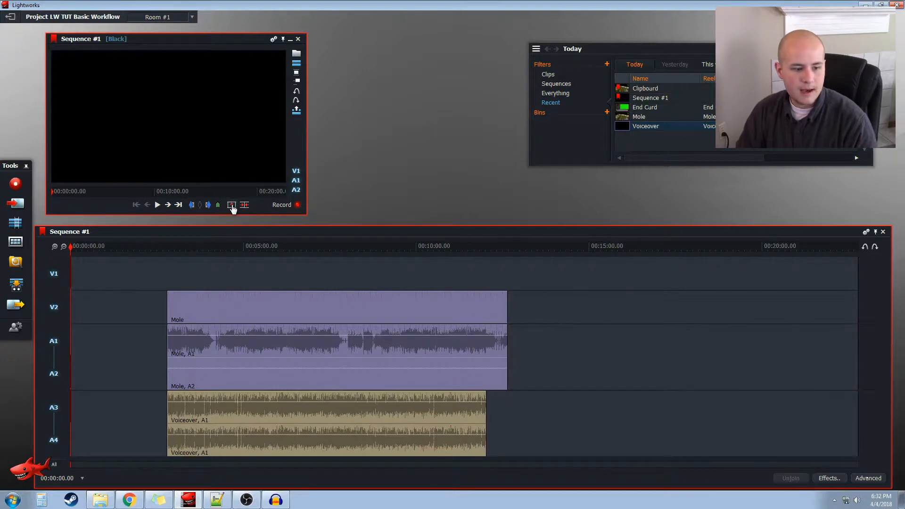
{"action": "key", "text": "ctrl+z"}
{"action": "left_click", "coordinate": [244, 206]}
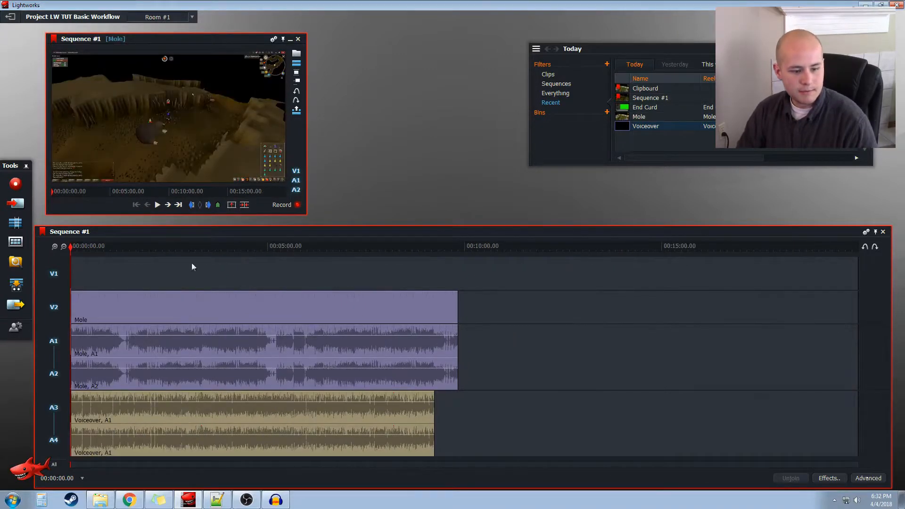
Step: Mark the section from the end of the Voiceover clips to the sequence end and delete it from all tracks
{"action": "left_click", "coordinate": [178, 206]}
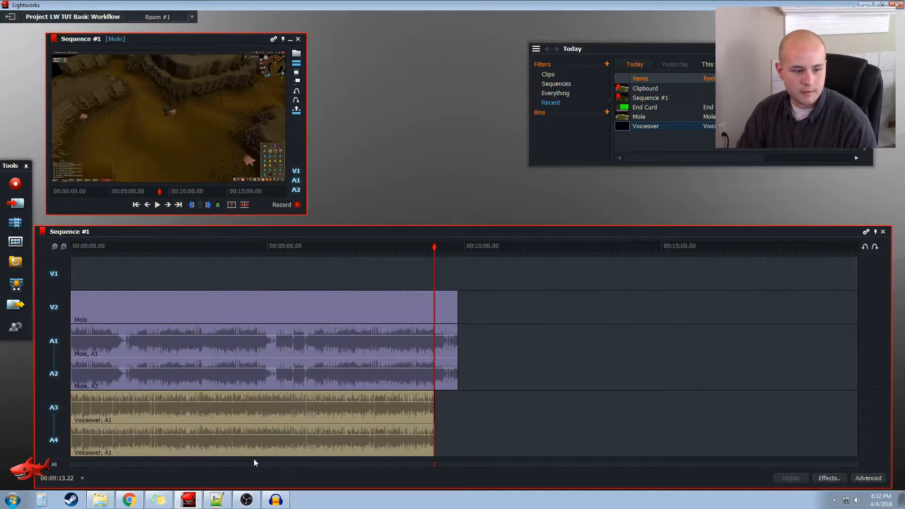
{"action": "left_click", "coordinate": [191, 205]}
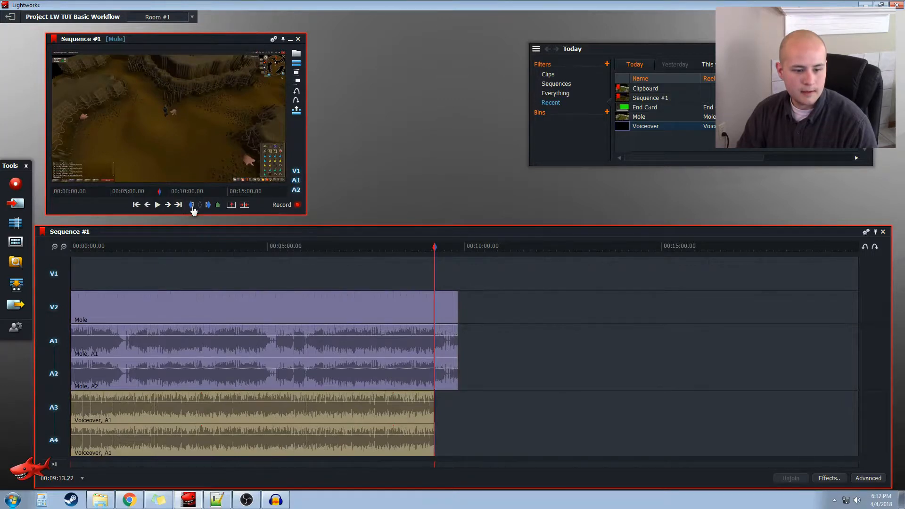
{"action": "left_click", "coordinate": [178, 205]}
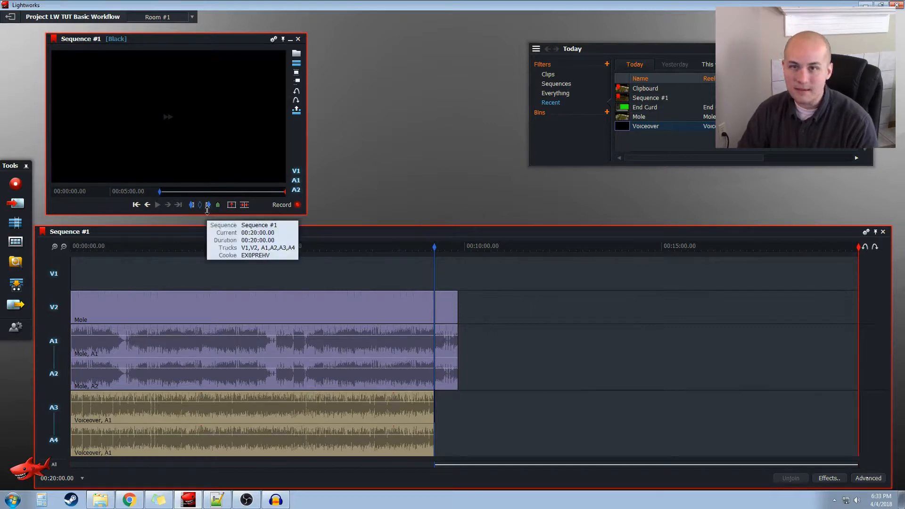
{"action": "left_click", "coordinate": [245, 206]}
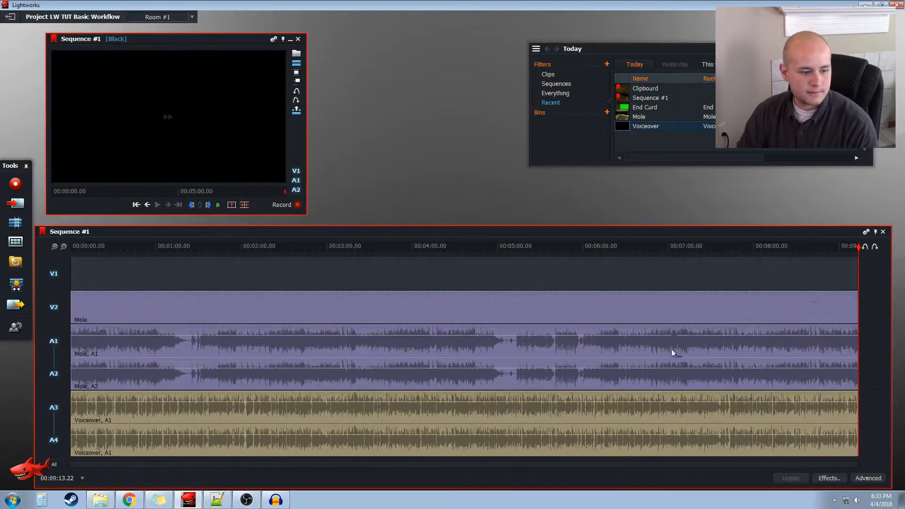
Step: Play the first two seconds of the trimmed sequence from its start
{"action": "left_click_drag", "start_coordinate": [155, 247], "coordinate": [70, 247]}
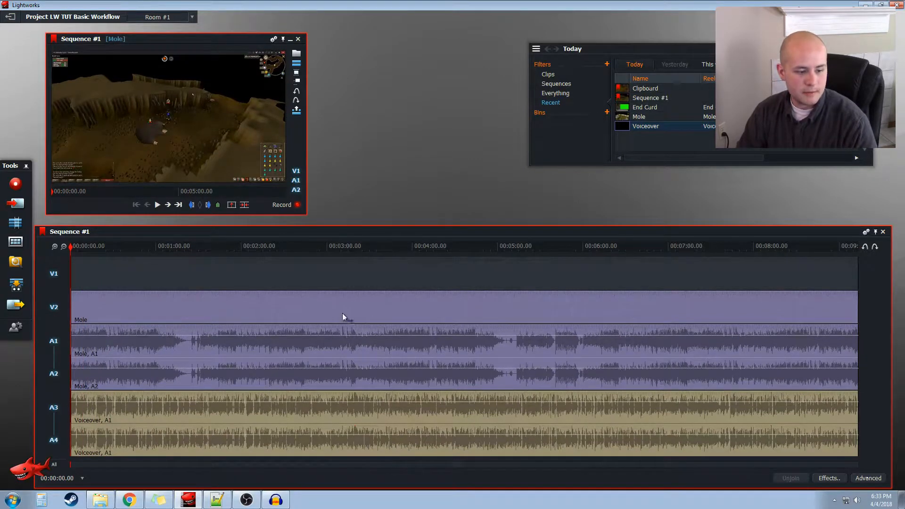
{"action": "key", "text": "space"}
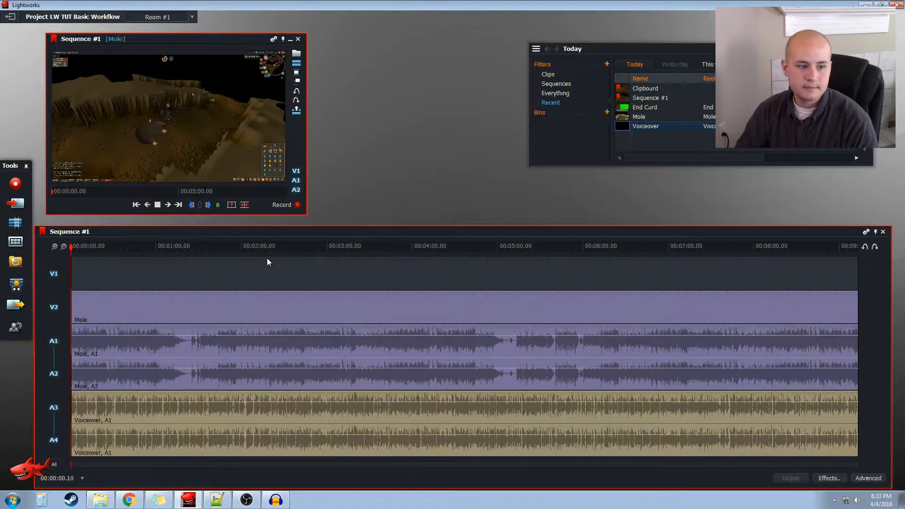
{"action": "key", "text": "space"}
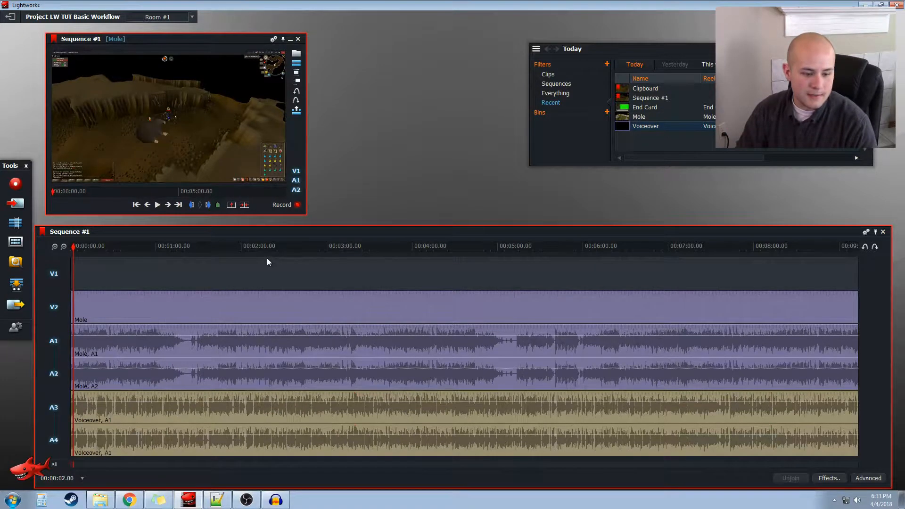
Step: Open the Audio Mixer for the sequence
{"action": "right_click", "coordinate": [339, 368]}
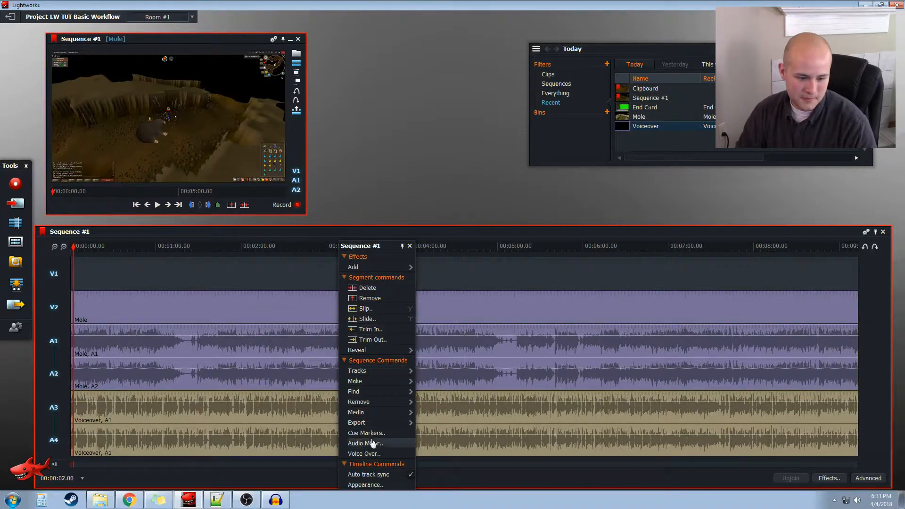
{"action": "left_click", "coordinate": [393, 371]}
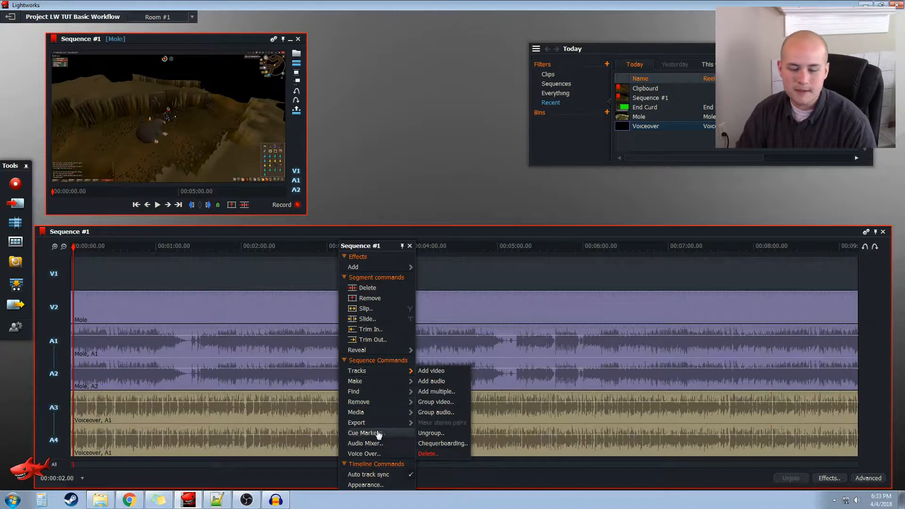
{"action": "left_click", "coordinate": [374, 444]}
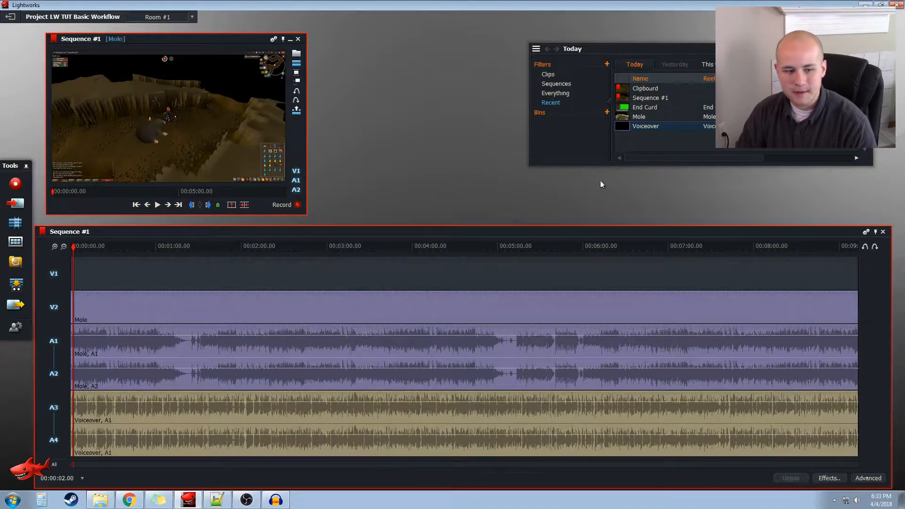
Step: Shorten the timeline panel, move the Today bin beside the viewer, and bring the Audio Mix panel into the workspace
{"action": "left_click_drag", "start_coordinate": [590, 228], "coordinate": [591, 249]}
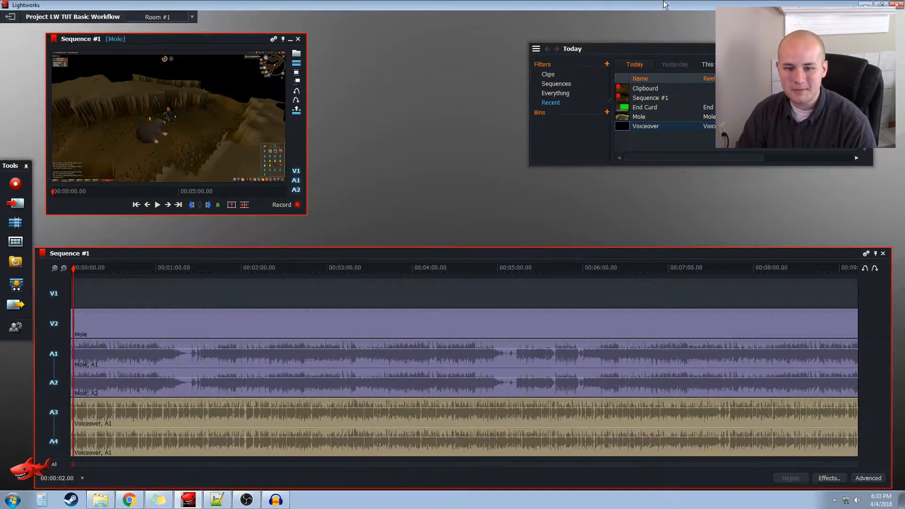
{"action": "left_click_drag", "start_coordinate": [711, 50], "coordinate": [510, 39]}
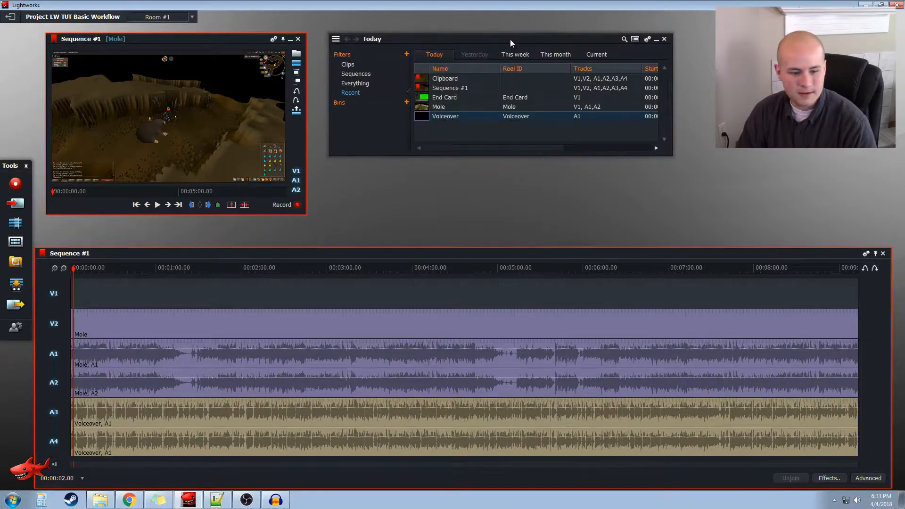
{"action": "right_click", "coordinate": [273, 283]}
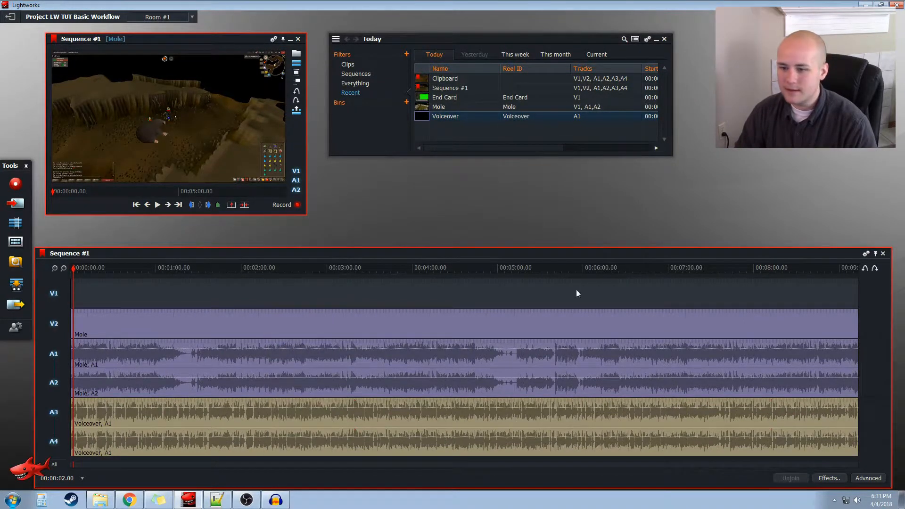
{"action": "left_click_drag", "start_coordinate": [598, 3], "coordinate": [904, 141]}
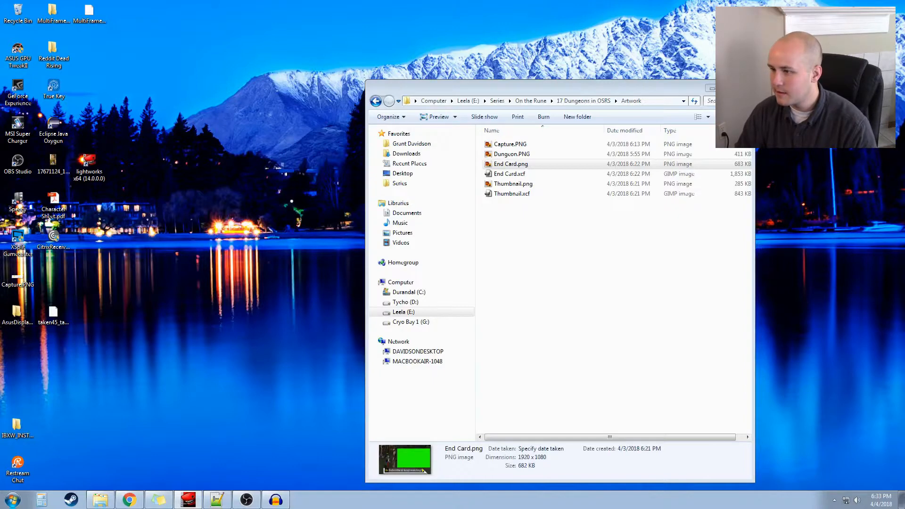
{"action": "left_click_drag", "start_coordinate": [904, 43], "coordinate": [698, 1]}
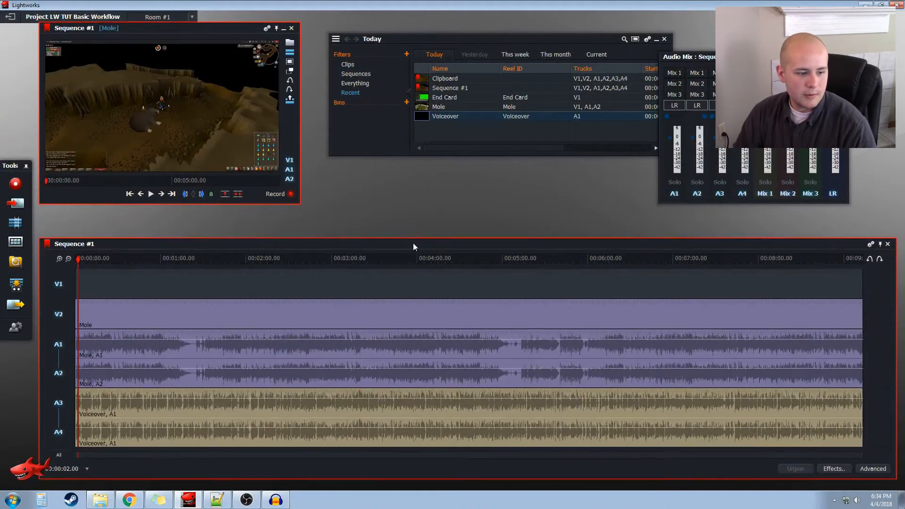
Step: Reposition the timeline and viewer panels and rename the sequence "17 - Dungeons"
{"action": "mouse_move", "coordinate": [412, 242]}
{"action": "left_mouse_down"}
{"action": "mouse_move", "coordinate": [406, 232]}
{"action": "mouse_move", "coordinate": [418, 239]}
{"action": "left_mouse_up"}
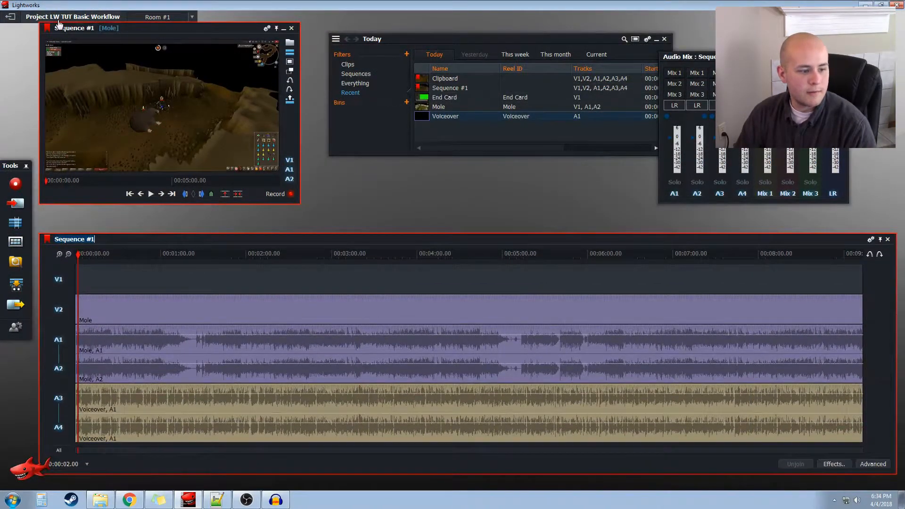
{"action": "left_click_drag", "start_coordinate": [146, 33], "coordinate": [151, 52]}
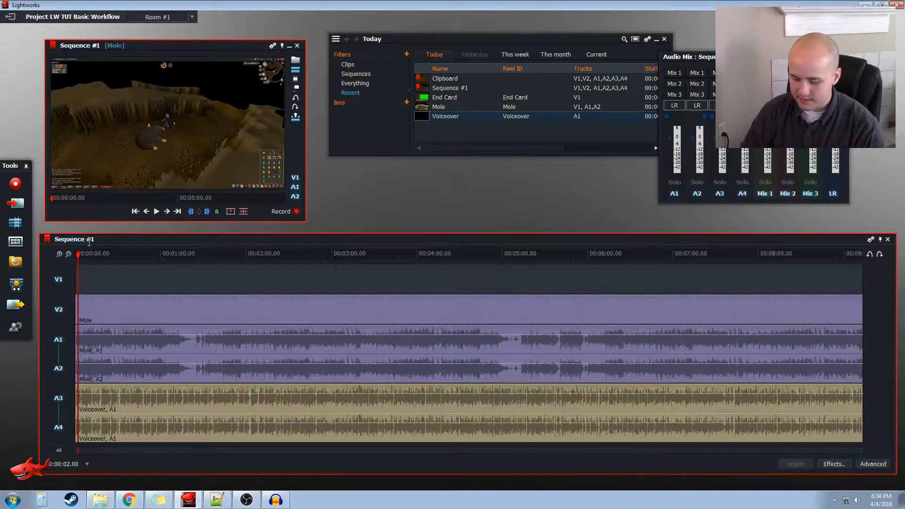
{"action": "type", "text": "17"}
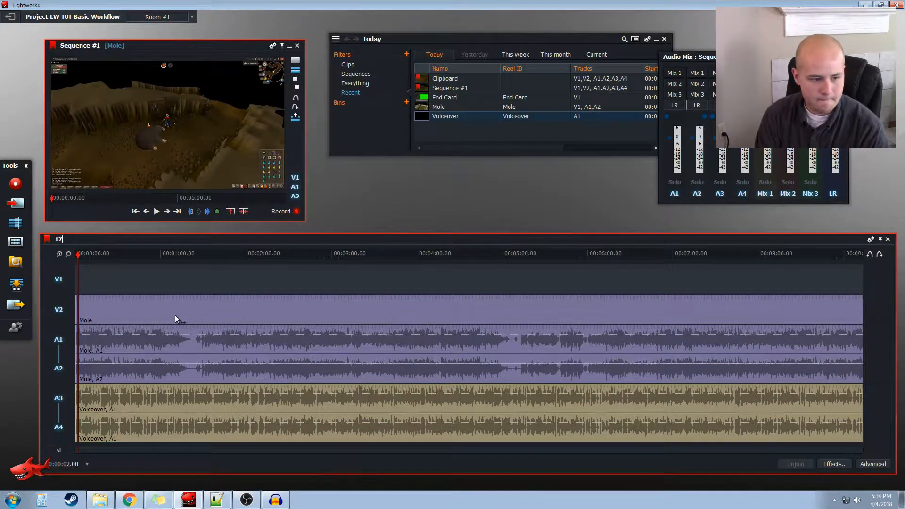
{"action": "type", "text": " - Dung"}
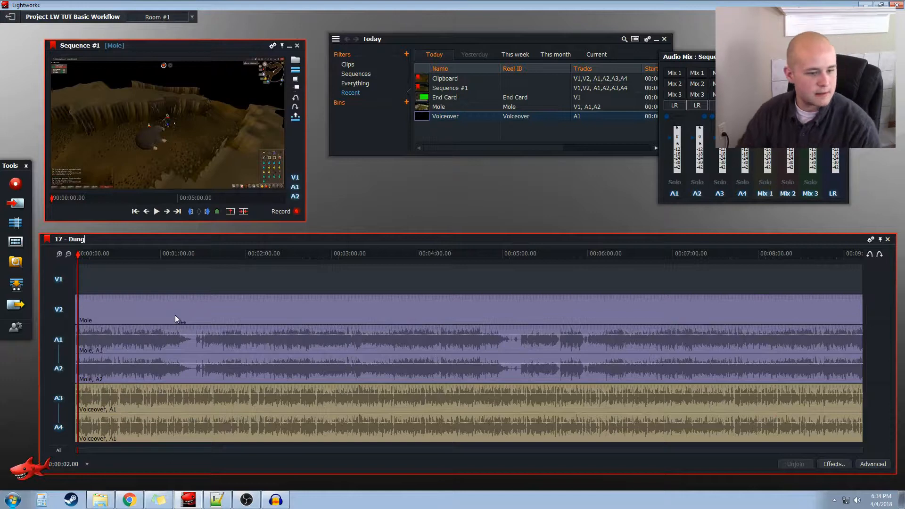
{"action": "type", "text": "eons"}
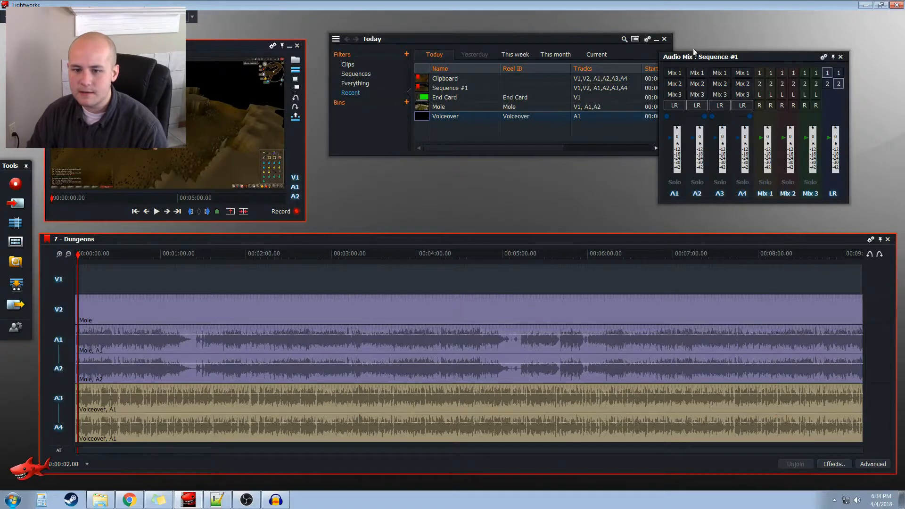
Step: Move the Audio Mix panel clear of the bin and play the sequence briefly to check the track levels
{"action": "left_click_drag", "start_coordinate": [754, 62], "coordinate": [809, 64]}
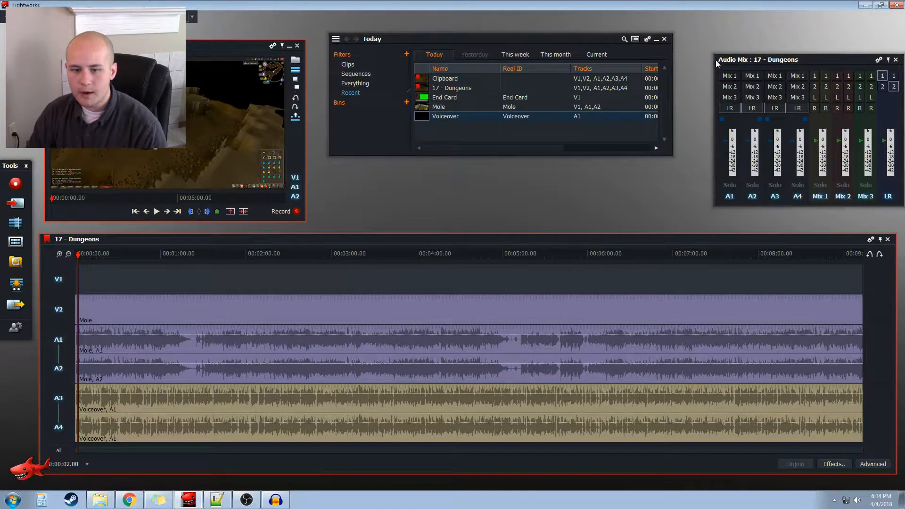
{"action": "left_click_drag", "start_coordinate": [717, 63], "coordinate": [679, 72]}
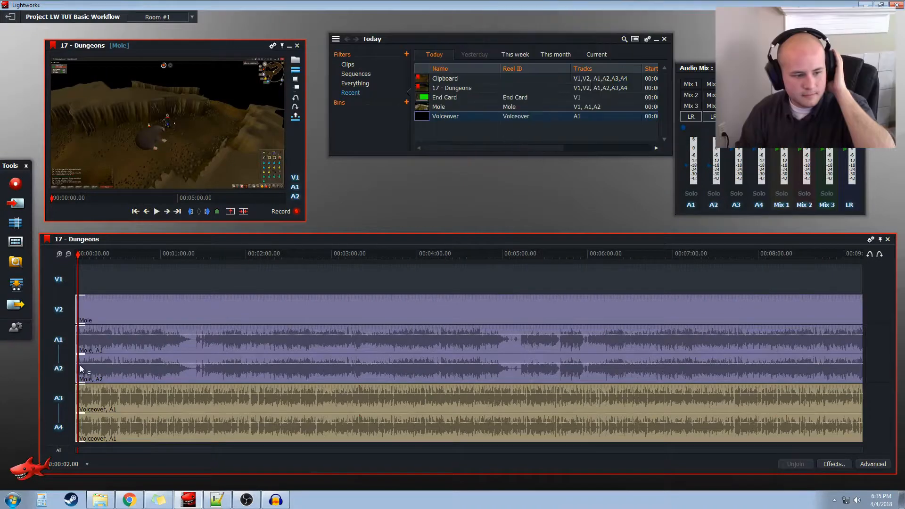
{"action": "left_click", "coordinate": [156, 212]}
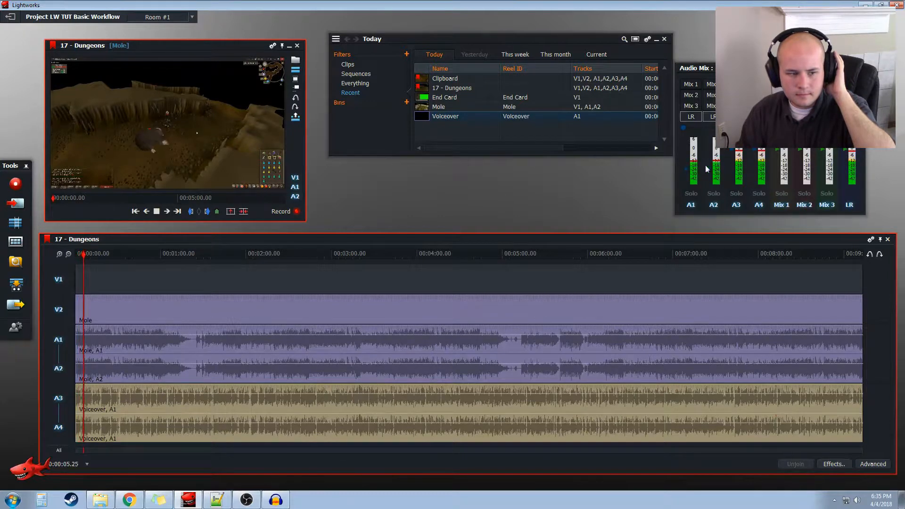
{"action": "left_click", "coordinate": [156, 212]}
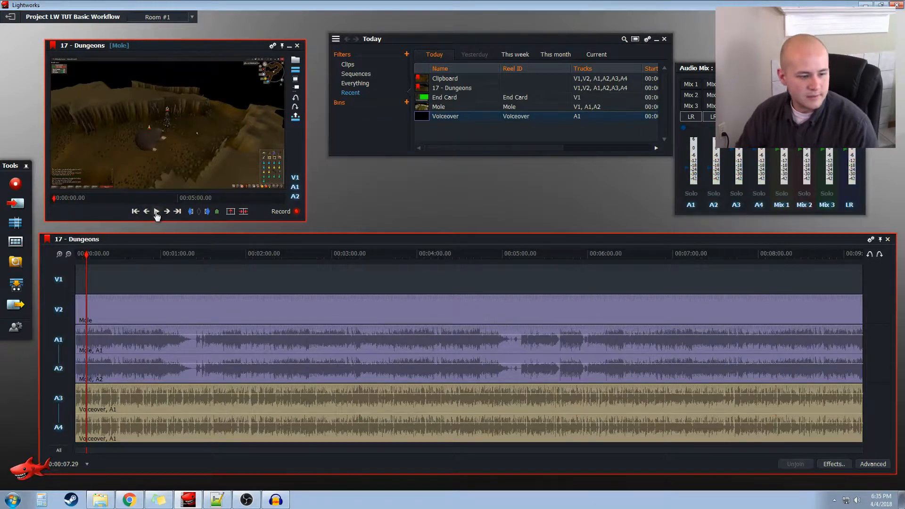
Step: Go to the end of the sequence, then open the End Card clip and place its viewer beside the sequence viewer
{"action": "left_click", "coordinate": [175, 211]}
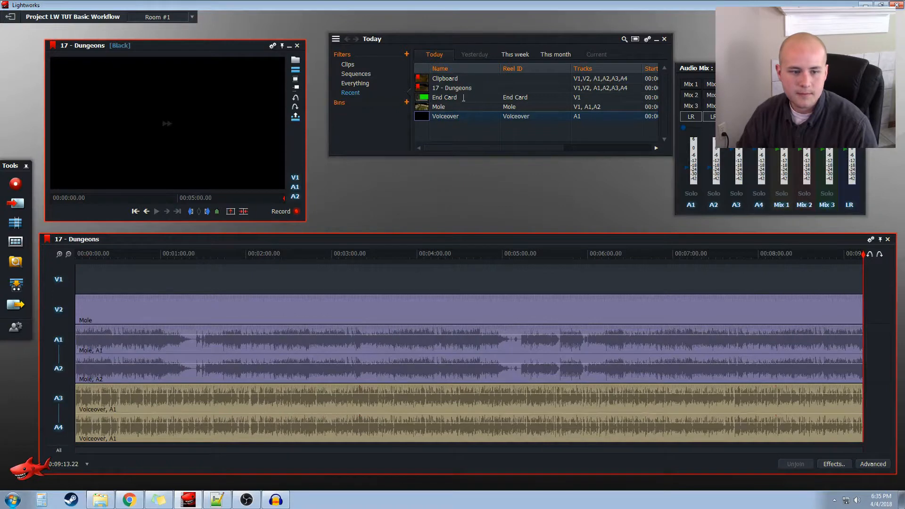
{"action": "left_click", "coordinate": [423, 107]}
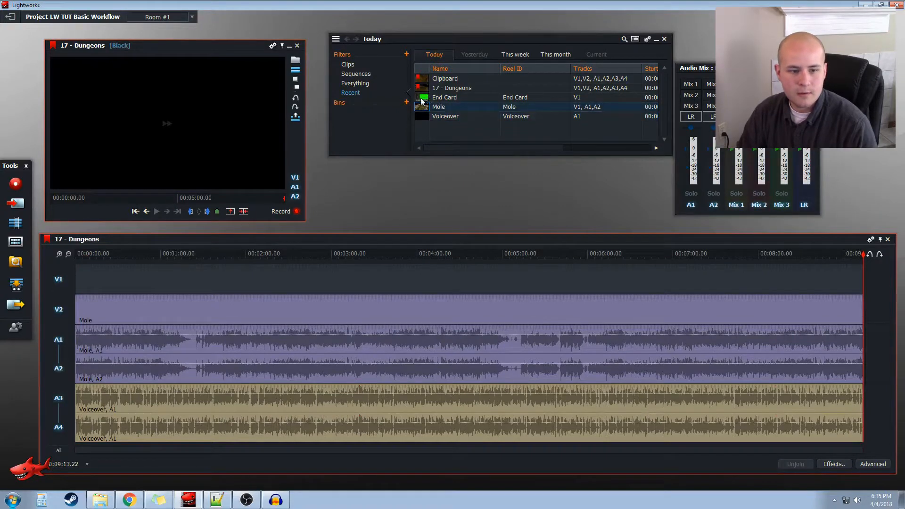
{"action": "left_click", "coordinate": [421, 99]}
{"action": "double_click", "coordinate": [423, 100]}
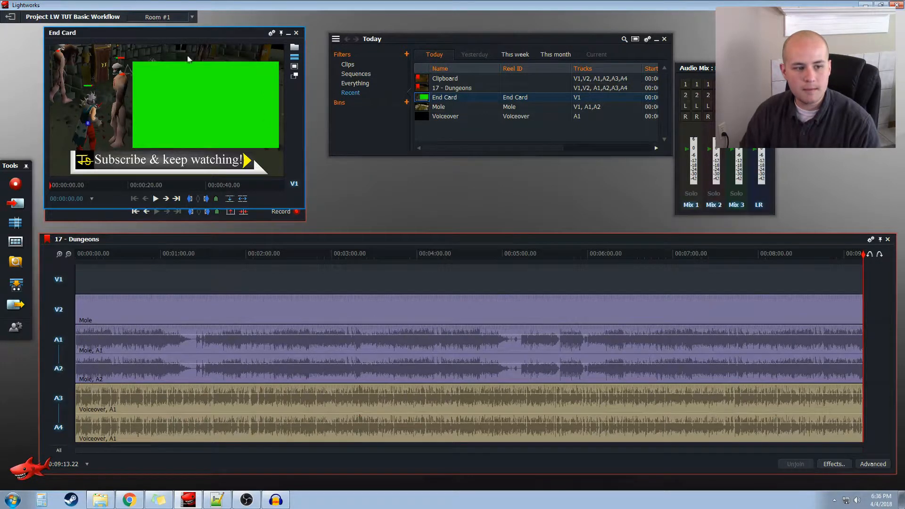
{"action": "left_click_drag", "start_coordinate": [188, 32], "coordinate": [527, 21]}
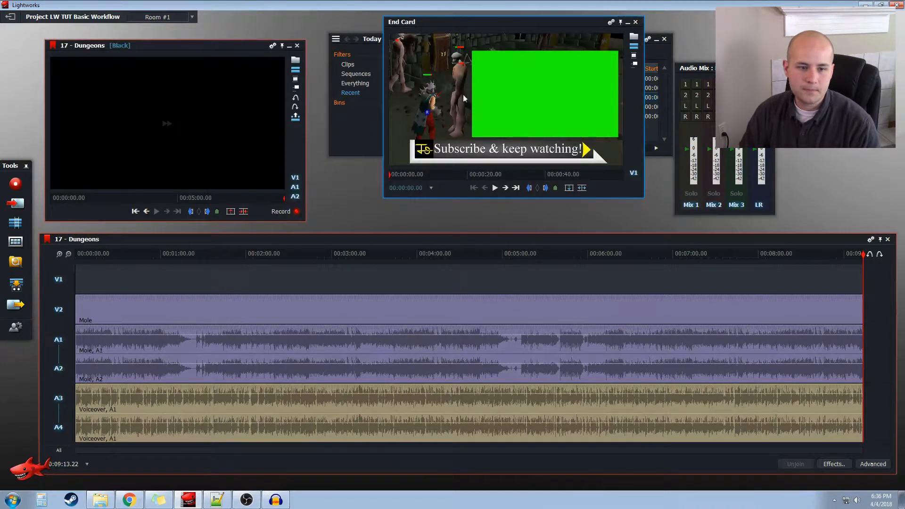
{"action": "left_click_drag", "start_coordinate": [457, 21], "coordinate": [350, 28]}
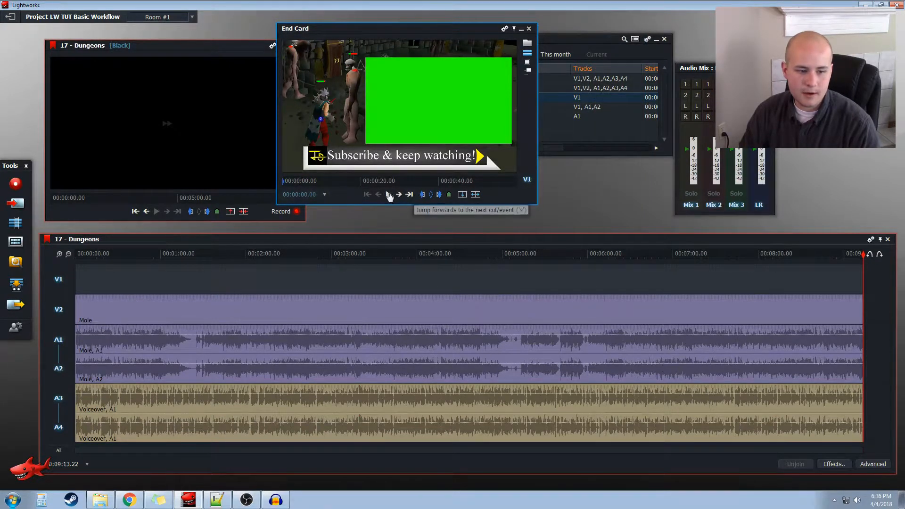
Step: Mark the first 10 seconds of the End Card clip and close its viewer
{"action": "left_click", "coordinate": [305, 196]}
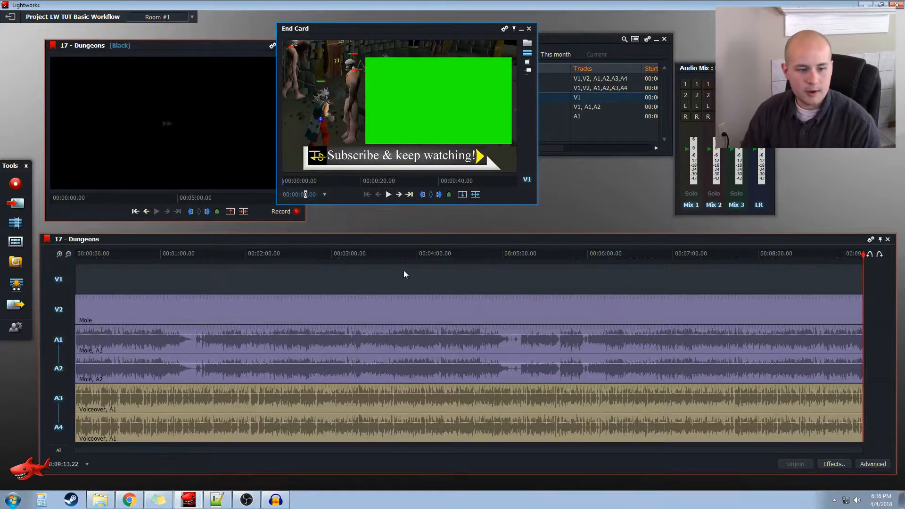
{"action": "key", "text": "Left"}
{"action": "type", "text": "1"}
{"action": "key", "text": "Return"}
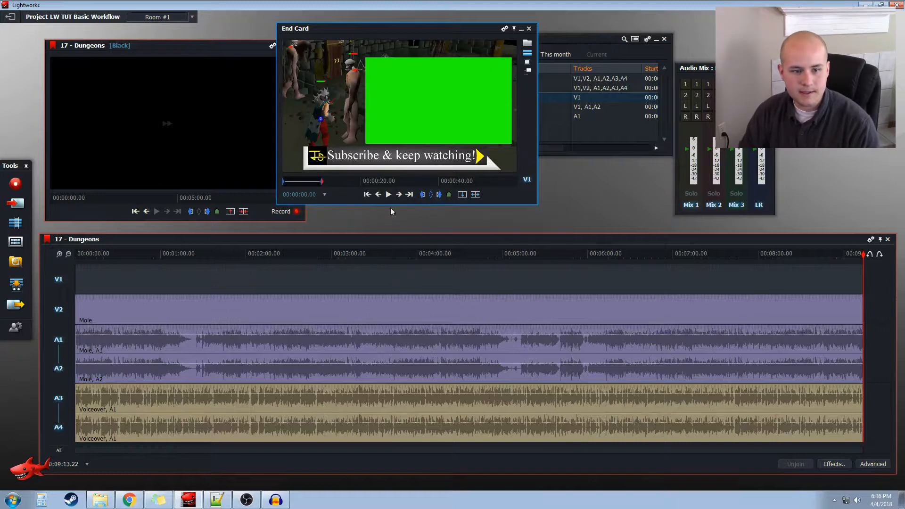
{"action": "left_click_drag", "start_coordinate": [466, 36], "coordinate": [423, 46]}
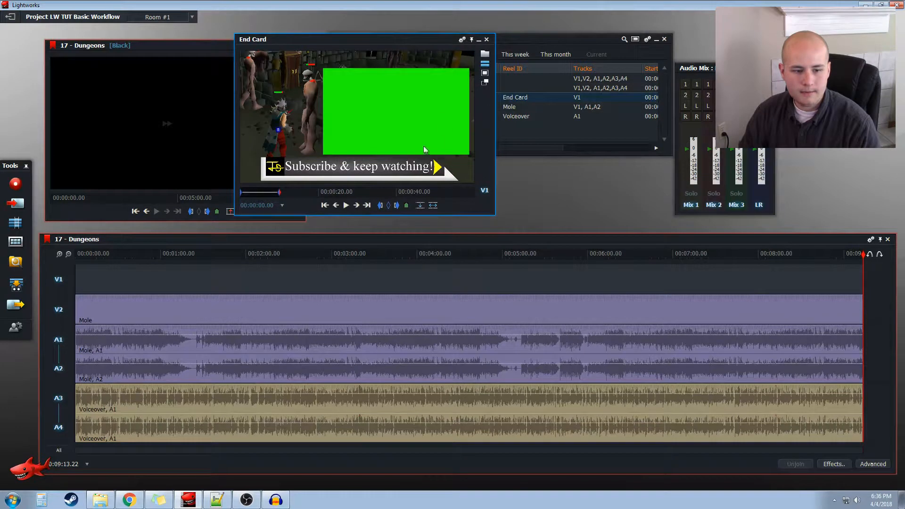
{"action": "left_click", "coordinate": [367, 205]}
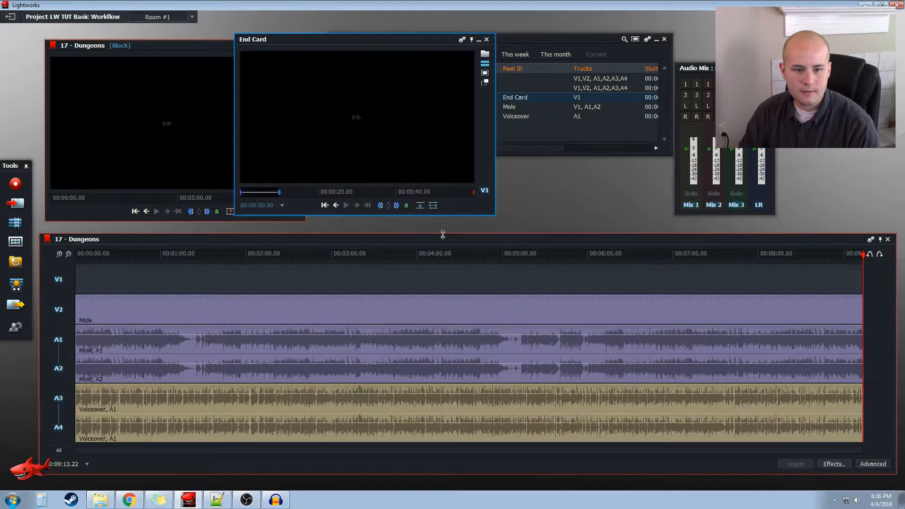
{"action": "left_click", "coordinate": [372, 192]}
{"action": "left_click", "coordinate": [486, 39]}
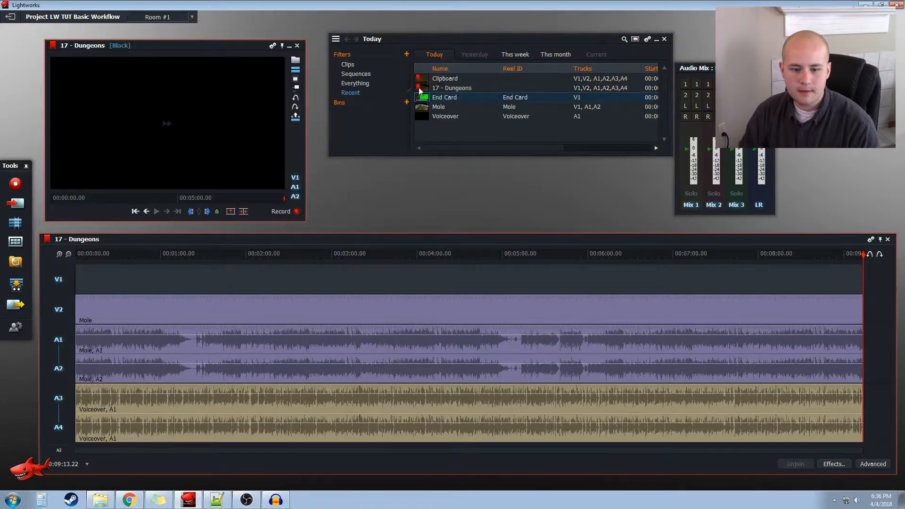
Step: Place the marked End Card clip on V1 so it finishes at the sequence's end, and go to its start
{"action": "left_click_drag", "start_coordinate": [421, 107], "coordinate": [603, 282]}
{"action": "left_click_drag", "start_coordinate": [523, 263], "coordinate": [846, 288]}
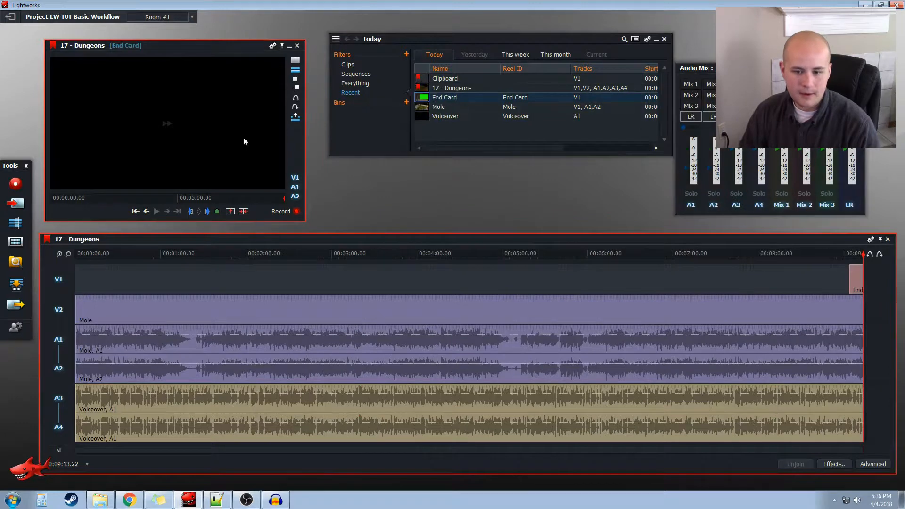
{"action": "key", "text": "a"}
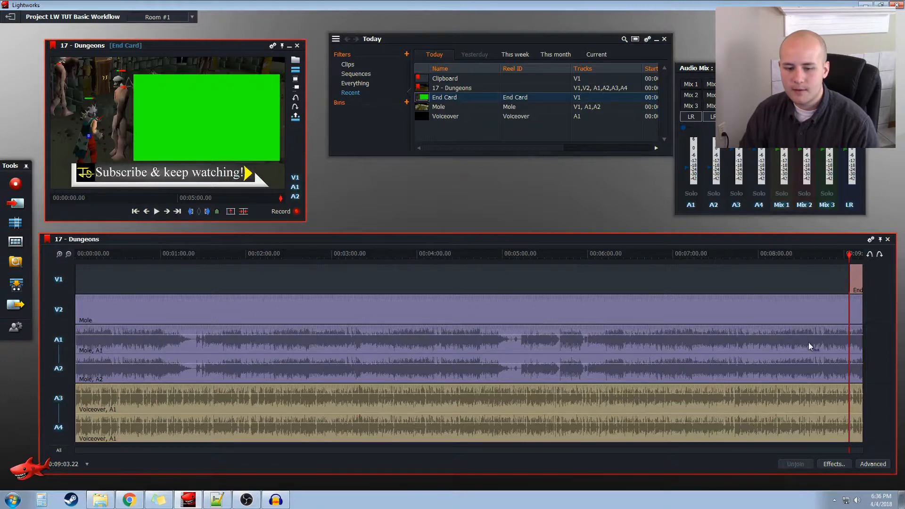
Step: Split the Mole and Voiceover tracks where the End Card begins, at 00:09:03.22
{"action": "scroll", "coordinate": [810, 347], "scroll_direction": "up", "scroll_amount": 5}
{"action": "left_click", "coordinate": [716, 273]}
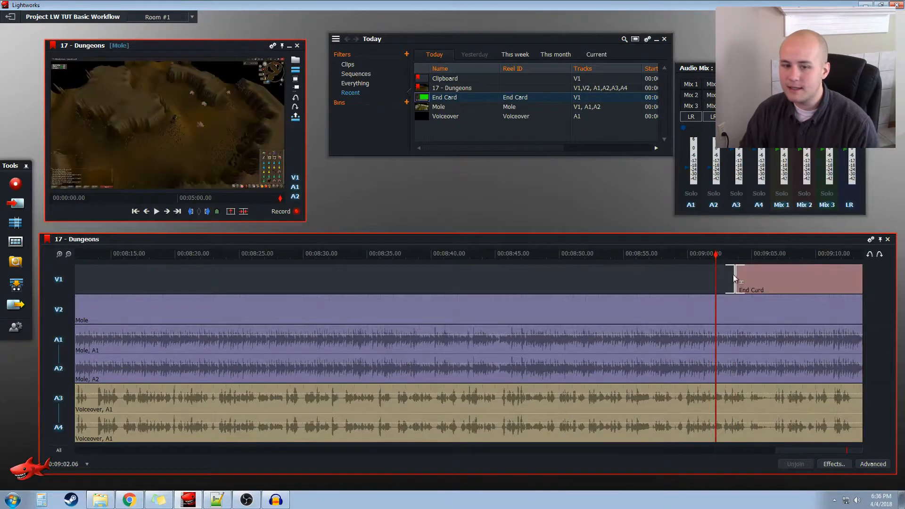
{"action": "left_click", "coordinate": [177, 211]}
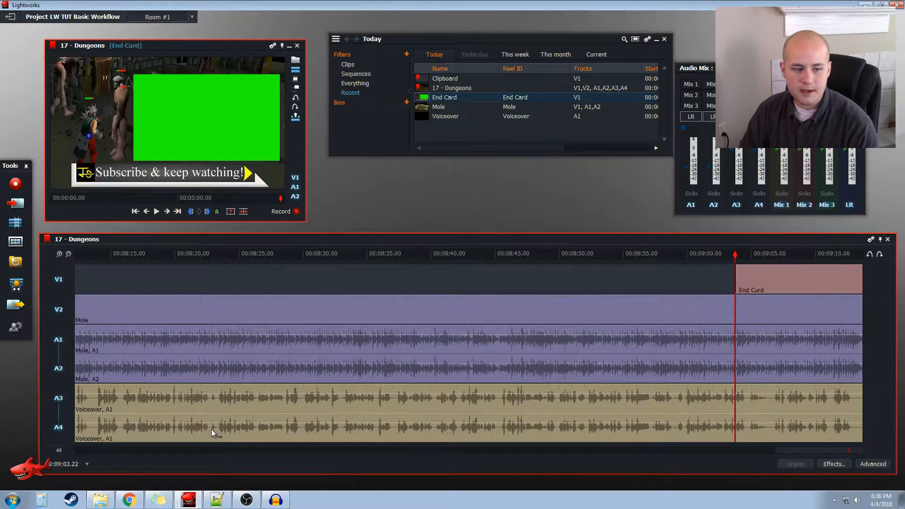
{"action": "left_click", "coordinate": [193, 210]}
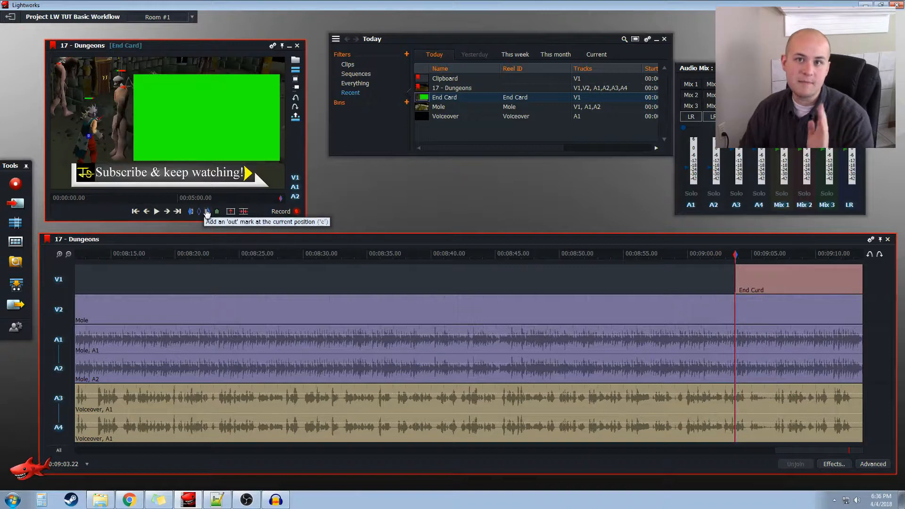
{"action": "left_click", "coordinate": [207, 211]}
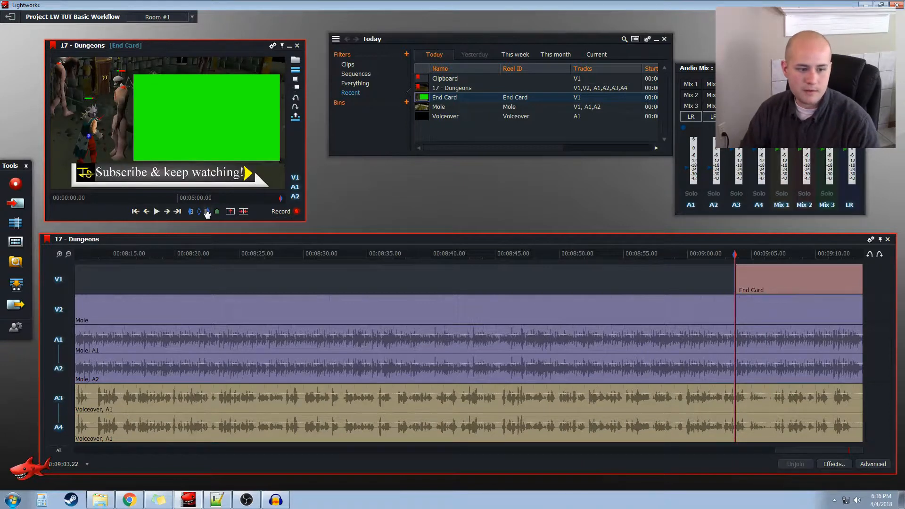
{"action": "left_click", "coordinate": [240, 213]}
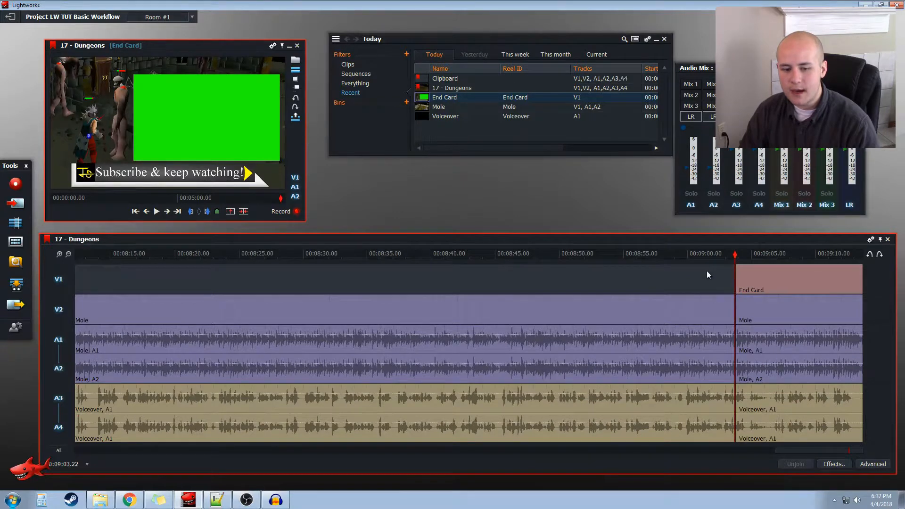
Step: Try an extra cut through the Mole and Voiceover tracks at 00:08:56.28 and undo it
{"action": "left_click_drag", "start_coordinate": [707, 255], "coordinate": [610, 255]}
{"action": "key", "text": "c"}
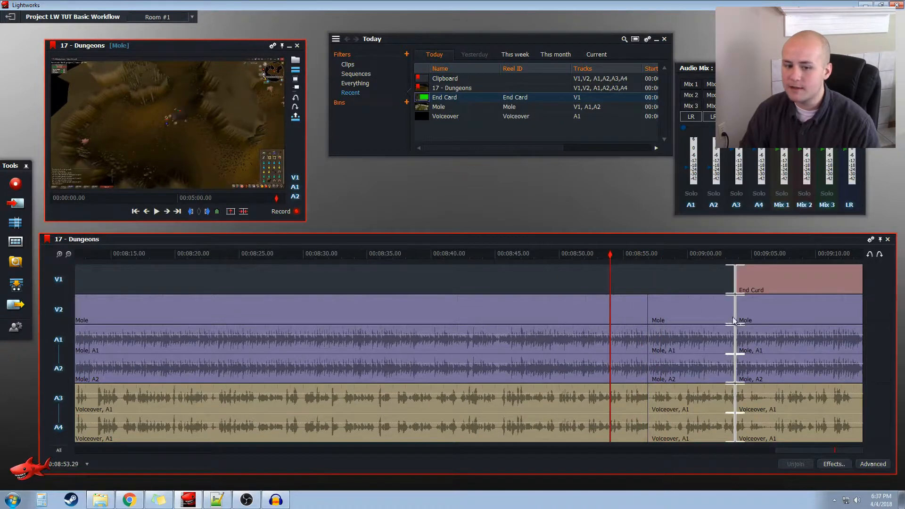
{"action": "mouse_move", "coordinate": [706, 301]}
{"action": "left_mouse_down"}
{"action": "mouse_move", "coordinate": [608, 281]}
{"action": "mouse_move", "coordinate": [700, 303]}
{"action": "left_mouse_up"}
{"action": "key", "text": "ctrl+z"}
{"action": "key", "text": "ctrl+z"}
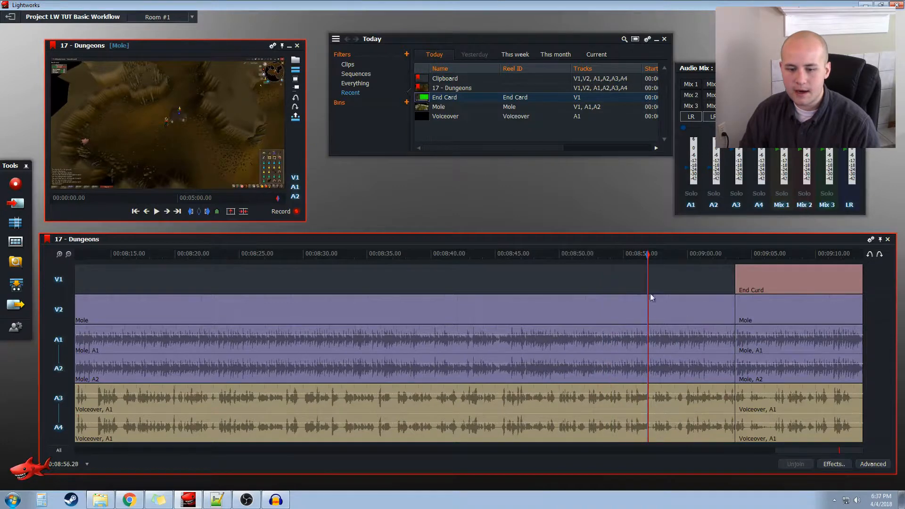
{"action": "key", "text": "i"}
{"action": "left_click_drag", "start_coordinate": [649, 255], "coordinate": [708, 256]}
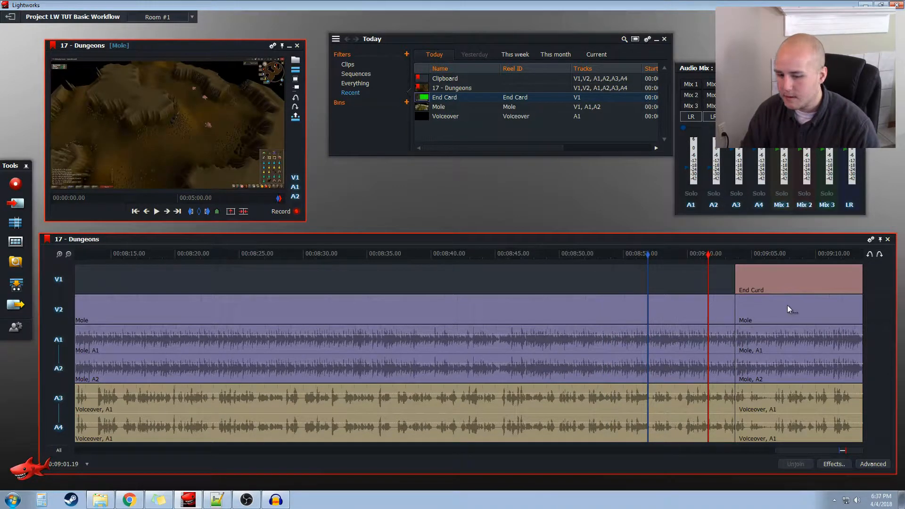
Step: Open the sequence's Effects panel, move it over the bin, and look through the DVE effects
{"action": "left_click", "coordinate": [834, 464]}
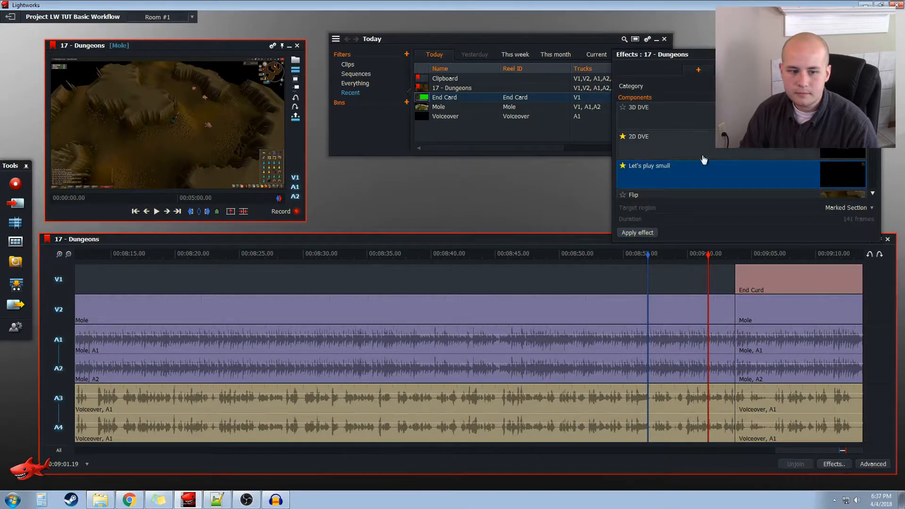
{"action": "left_click_drag", "start_coordinate": [777, 52], "coordinate": [519, 52]}
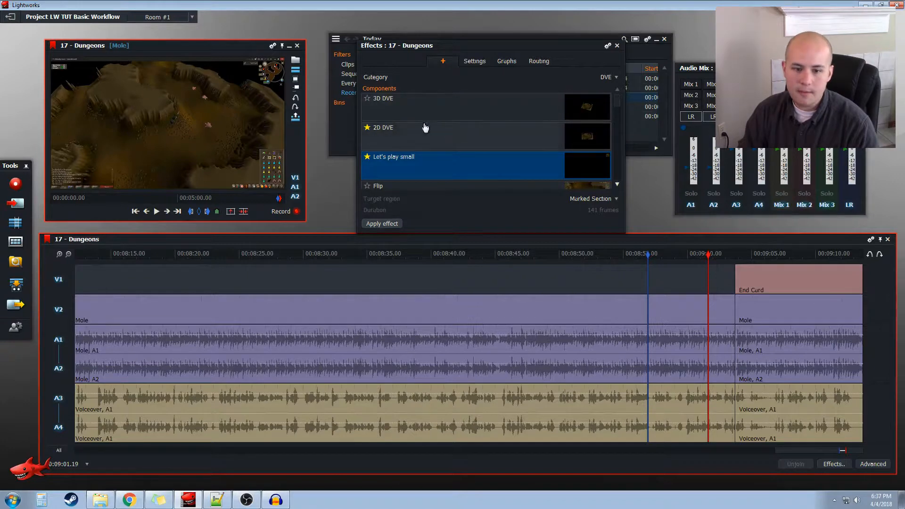
{"action": "left_click", "coordinate": [617, 185]}
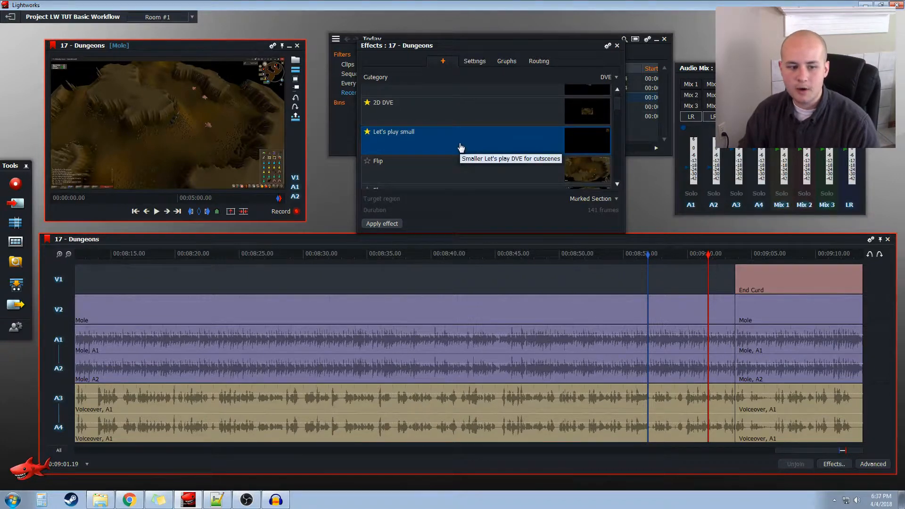
{"action": "scroll", "coordinate": [477, 176], "scroll_direction": "down", "scroll_amount": 1}
{"action": "scroll", "coordinate": [471, 156], "scroll_direction": "up", "scroll_amount": 1}
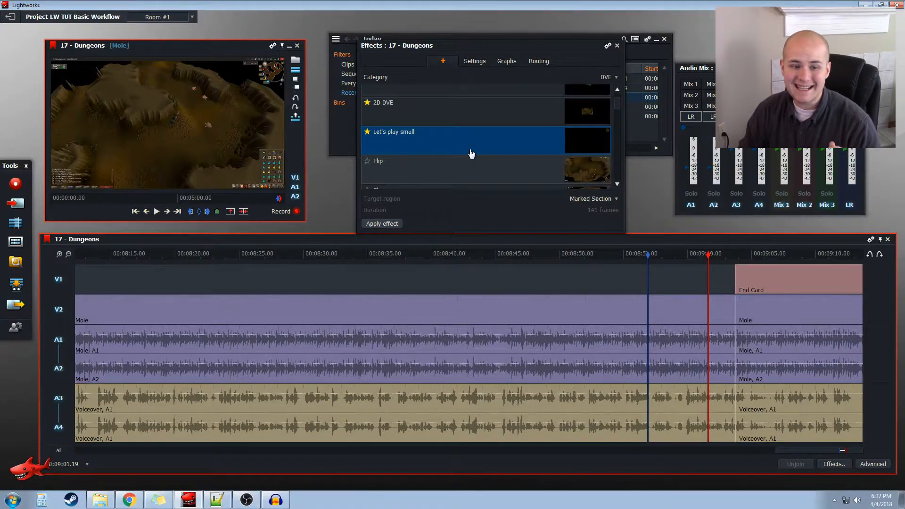
Step: From the Favourites category, apply End Screen DVE to the Mole segment on V2 beneath the End Card
{"action": "left_click", "coordinate": [608, 76]}
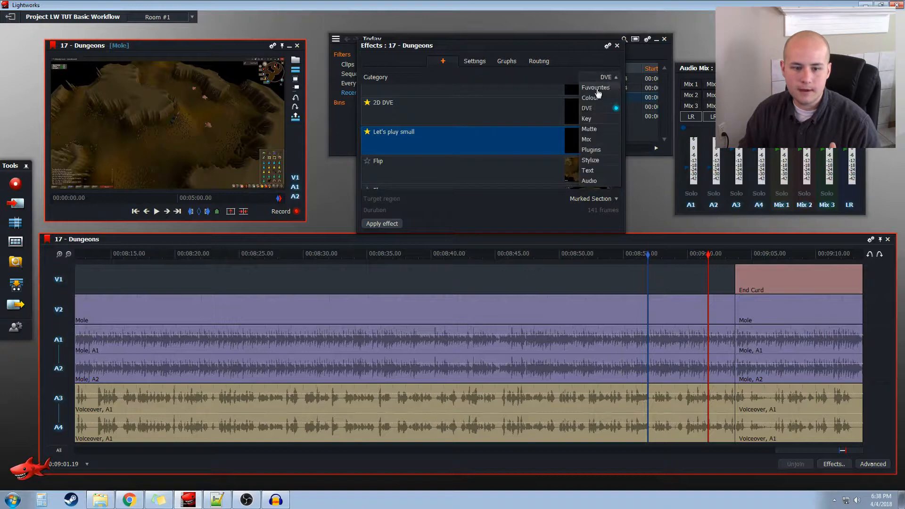
{"action": "left_click", "coordinate": [586, 77]}
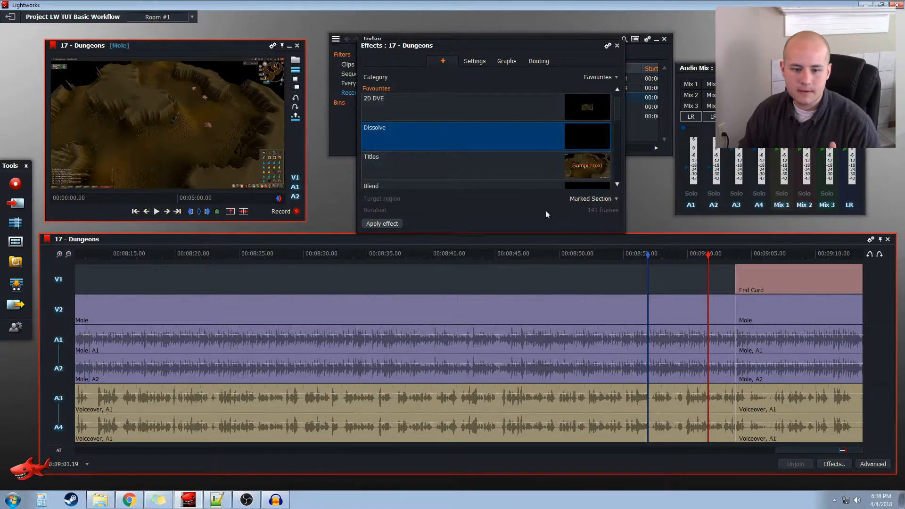
{"action": "left_click_drag", "start_coordinate": [622, 232], "coordinate": [627, 400]}
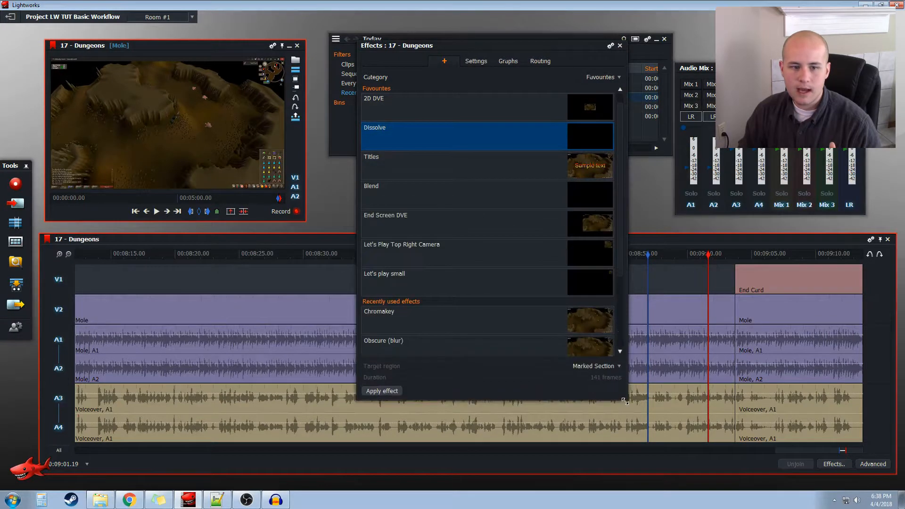
{"action": "left_click_drag", "start_coordinate": [540, 47], "coordinate": [483, 33]}
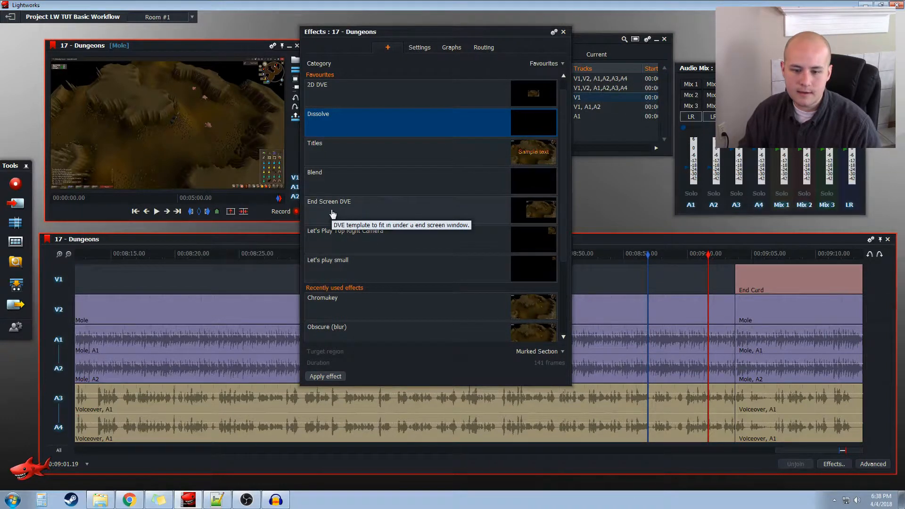
{"action": "left_click_drag", "start_coordinate": [333, 215], "coordinate": [789, 314]}
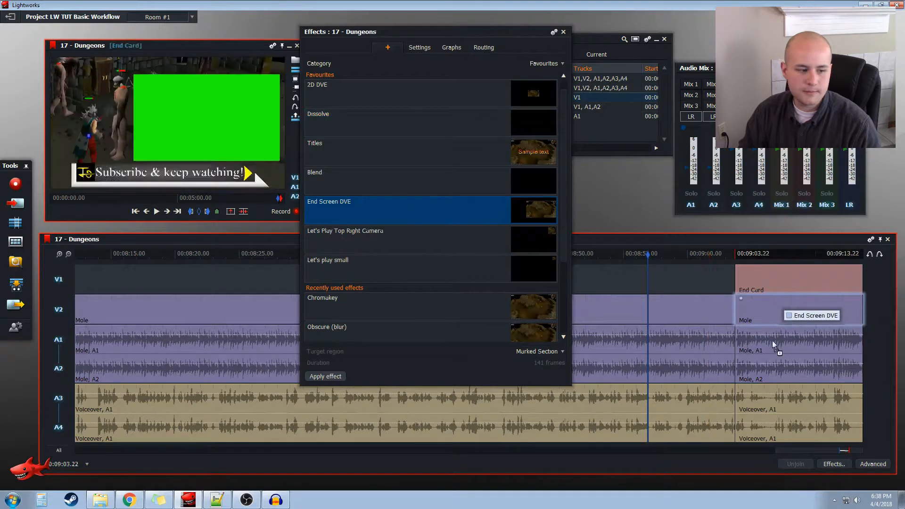
Step: Check the Mole picture's placement at the end card by temporarily hiding V1, then show V1 again
{"action": "left_click", "coordinate": [767, 254]}
{"action": "left_click", "coordinate": [59, 280]}
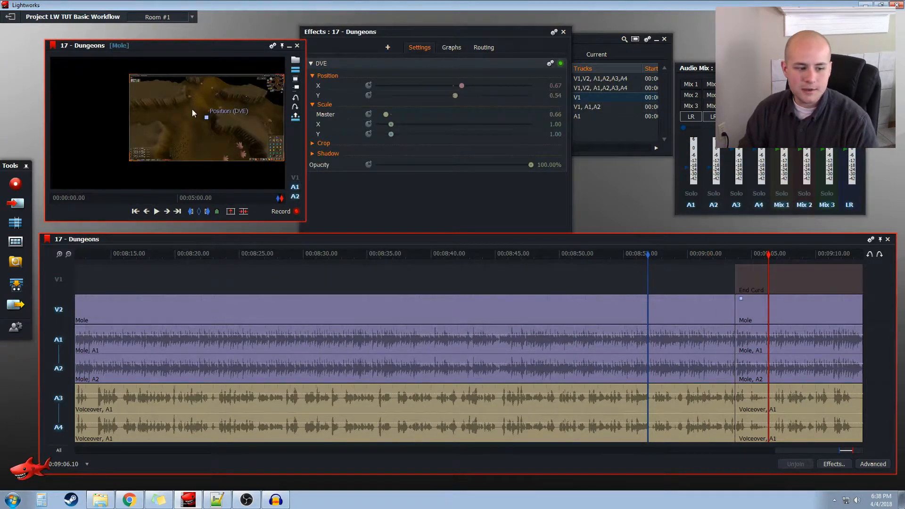
{"action": "left_click", "coordinate": [59, 281]}
{"action": "left_click", "coordinate": [751, 256]}
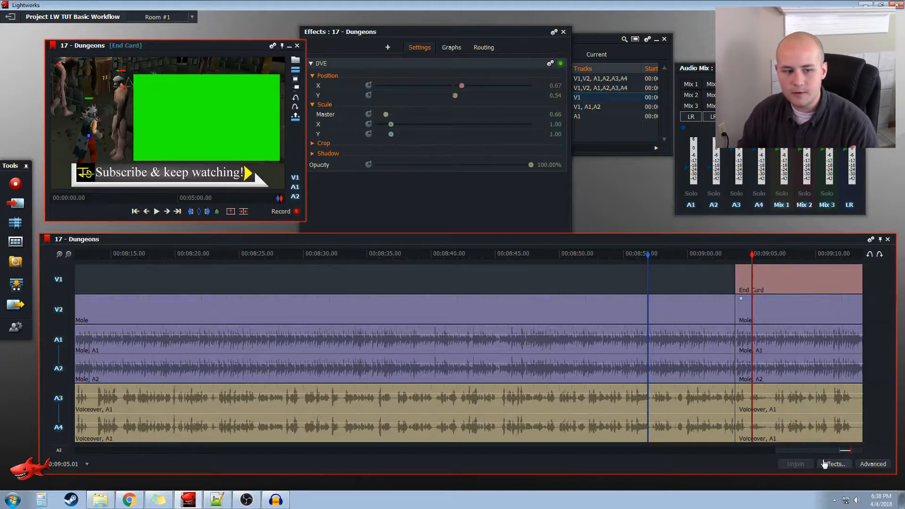
Step: Browse the DVE effects again, switch to the Favourites category and look through the saved effects there
{"action": "left_click", "coordinate": [388, 47]}
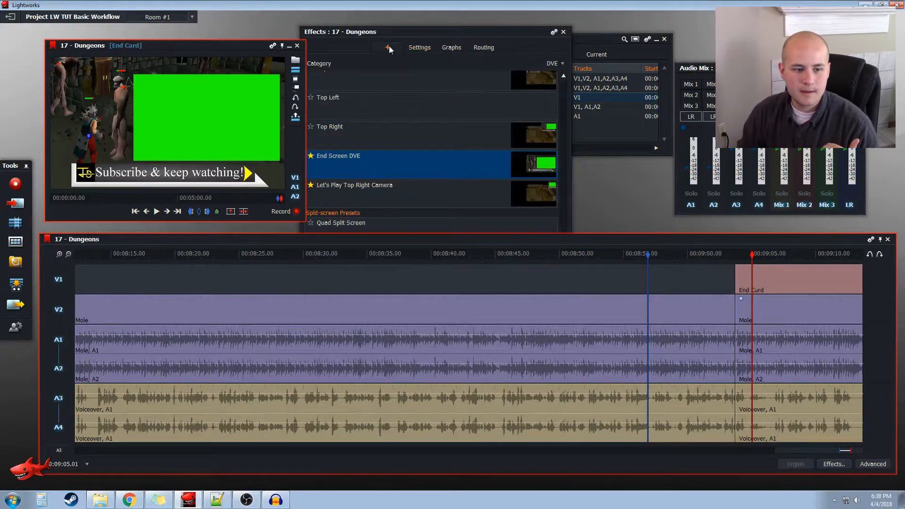
{"action": "scroll", "coordinate": [378, 160], "scroll_direction": "up", "scroll_amount": 8}
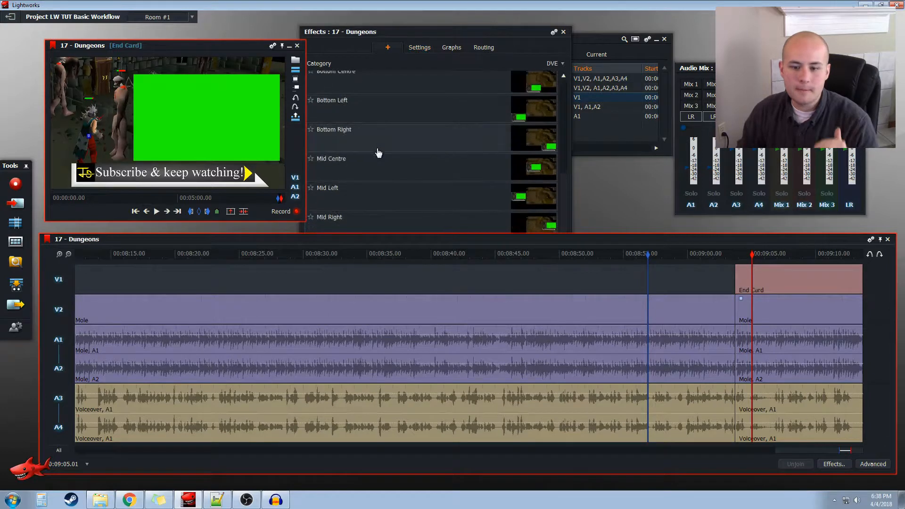
{"action": "scroll", "coordinate": [379, 153], "scroll_direction": "up", "scroll_amount": 3}
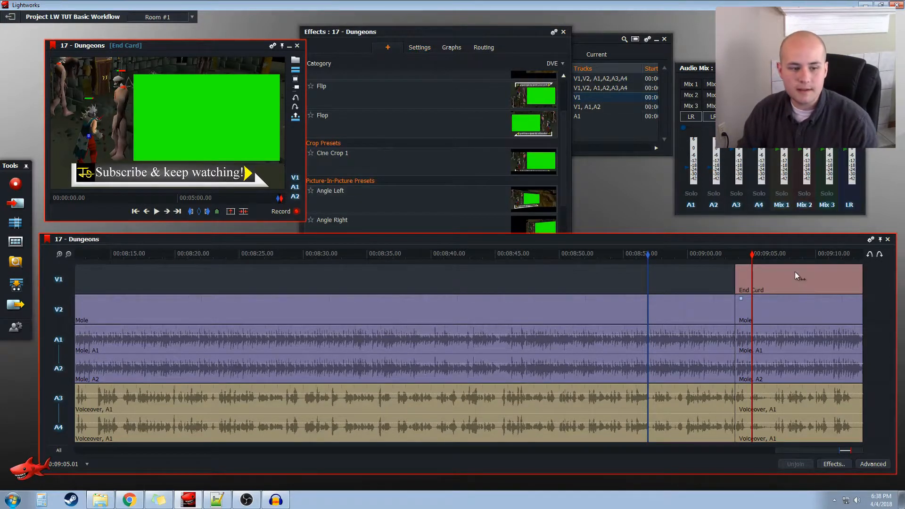
{"action": "scroll", "coordinate": [386, 170], "scroll_direction": "up", "scroll_amount": 4}
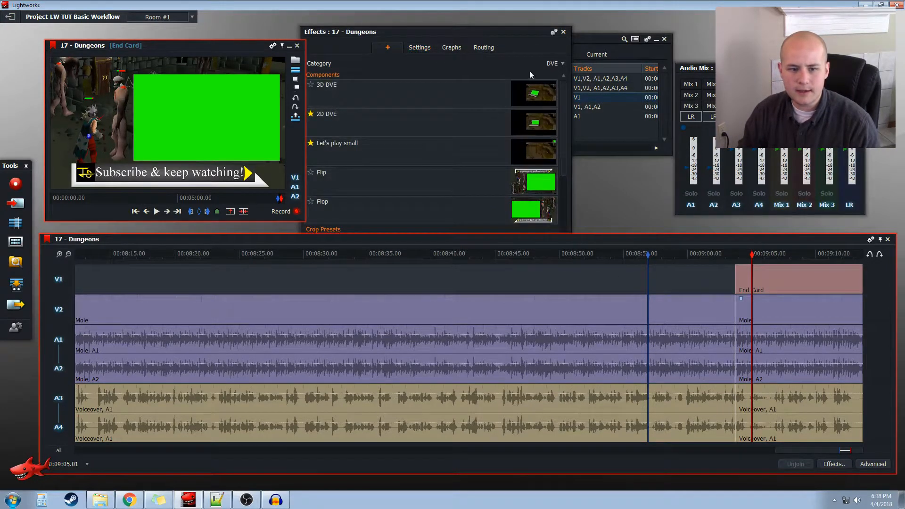
{"action": "left_click", "coordinate": [552, 63]}
{"action": "left_click", "coordinate": [547, 78]}
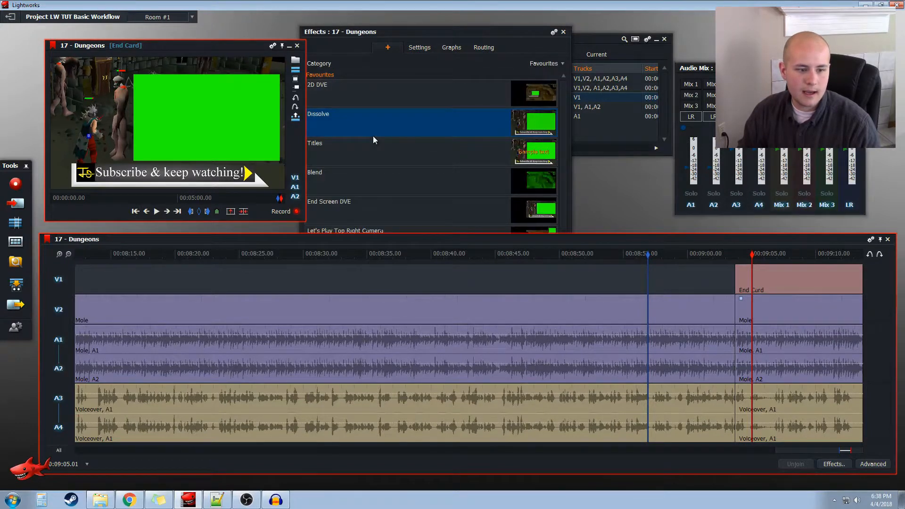
{"action": "scroll", "coordinate": [362, 158], "scroll_direction": "down", "scroll_amount": 1}
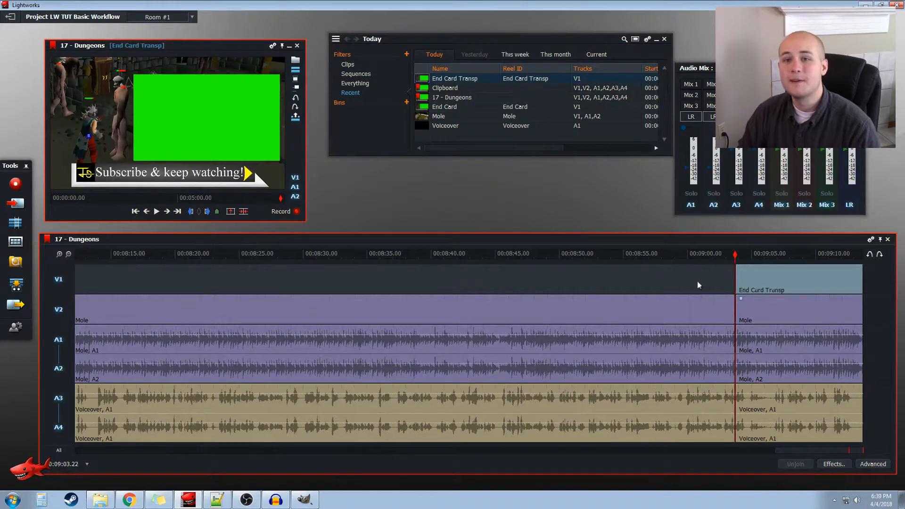
Step: Apply the Blend effect to the End Card Transp segment on V1 and close the effects settings
{"action": "left_click", "coordinate": [714, 253]}
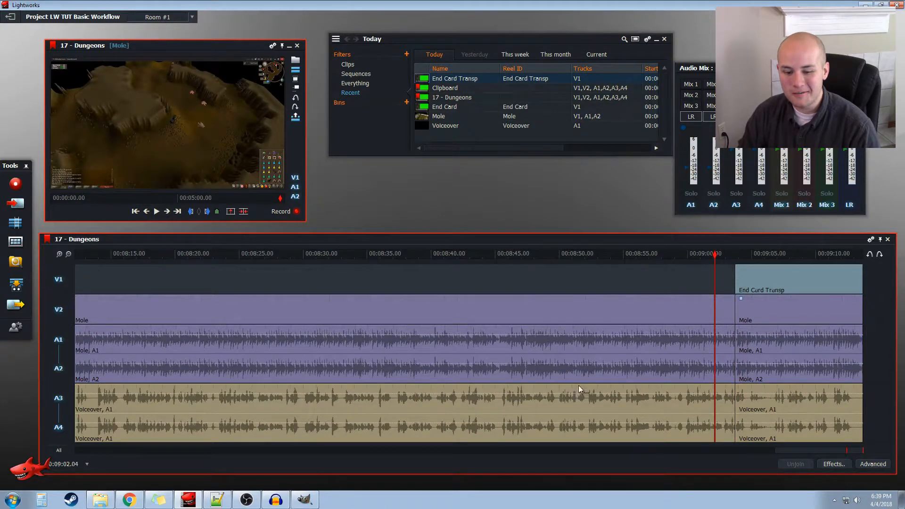
{"action": "left_click", "coordinate": [769, 258]}
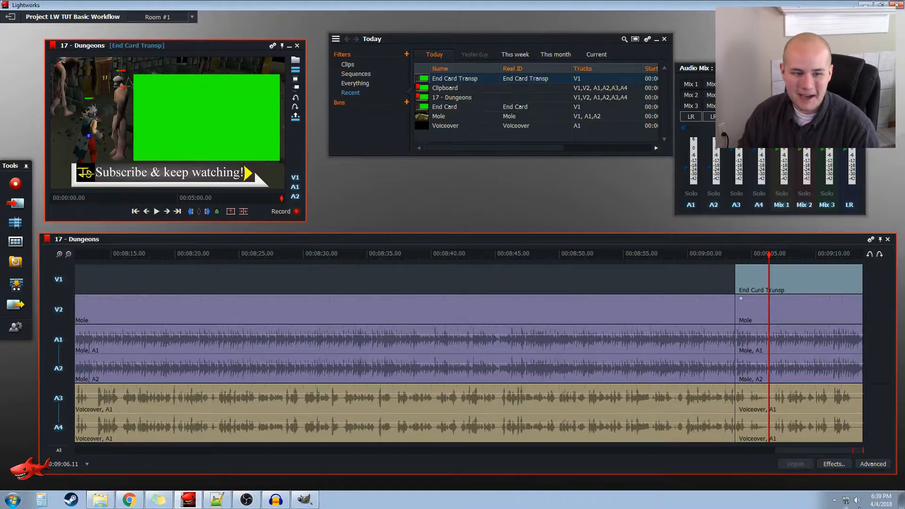
{"action": "left_click", "coordinate": [833, 464]}
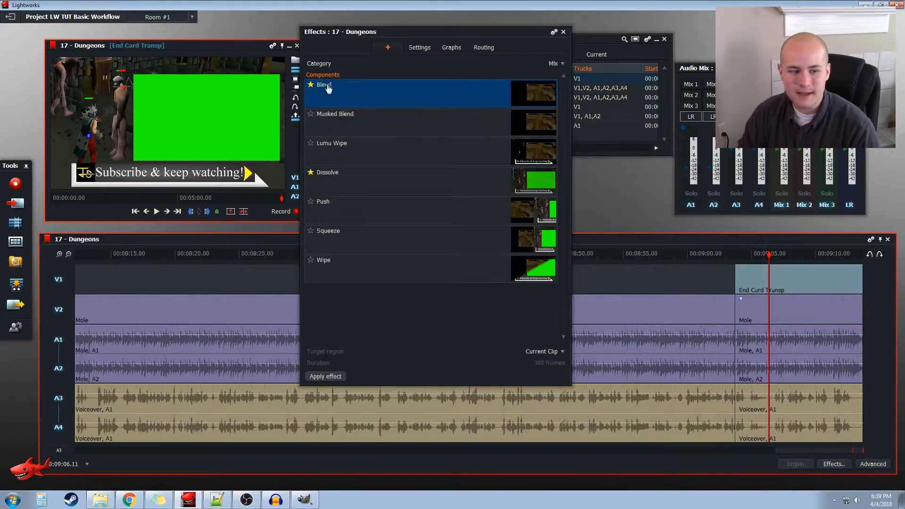
{"action": "left_click_drag", "start_coordinate": [326, 88], "coordinate": [760, 280]}
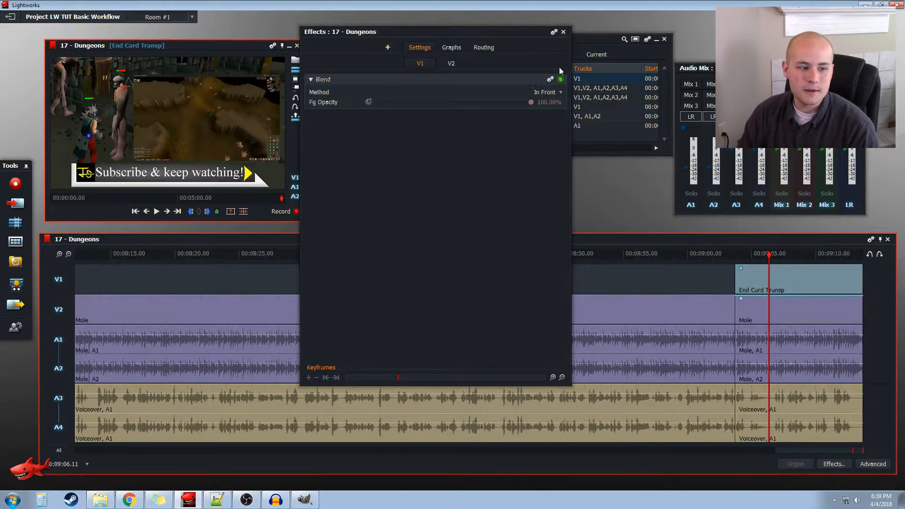
{"action": "left_click", "coordinate": [564, 32]}
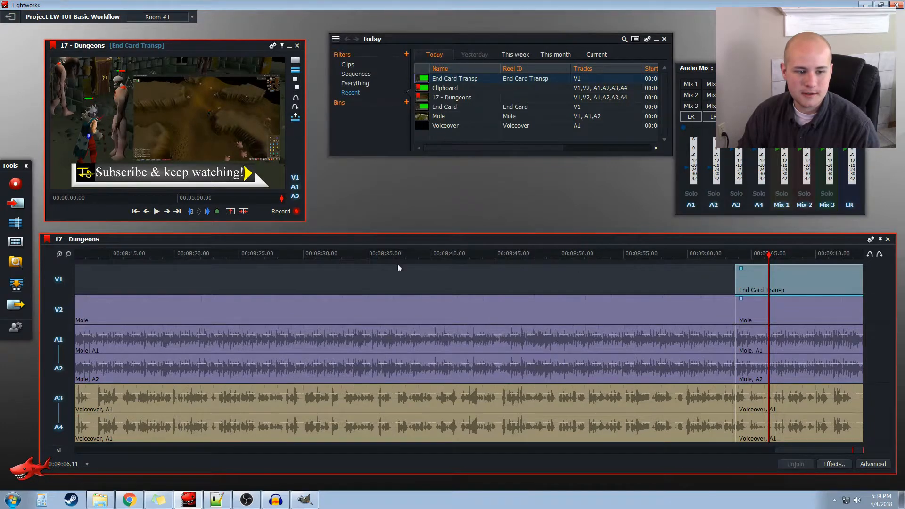
Step: Enlarge the sequence viewer to inspect the blended end card around 00:09:08.17, and restore the viewer and timeline sizes
{"action": "left_click_drag", "start_coordinate": [390, 235], "coordinate": [389, 366]}
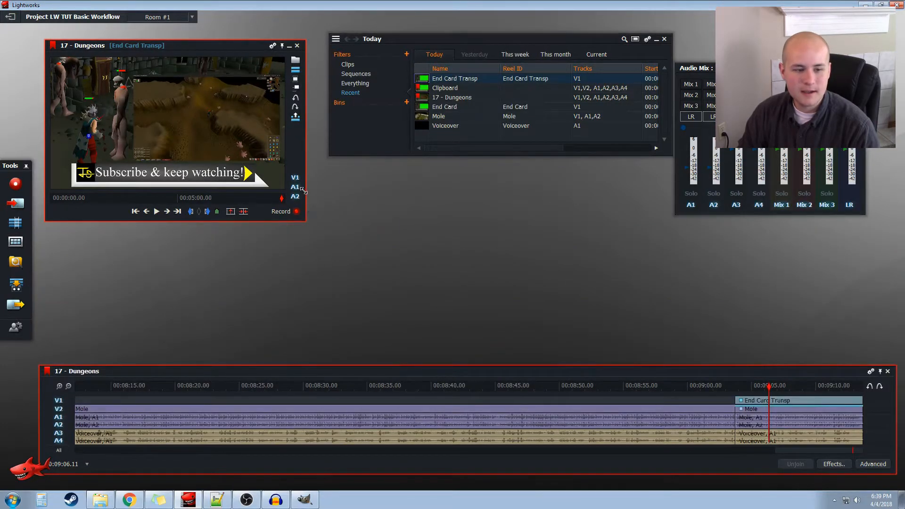
{"action": "left_click_drag", "start_coordinate": [304, 191], "coordinate": [683, 366]}
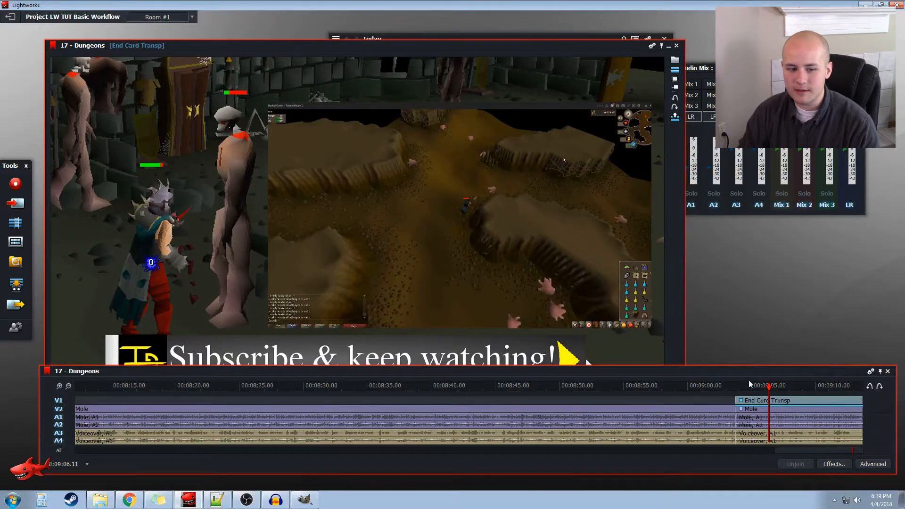
{"action": "left_click_drag", "start_coordinate": [771, 384], "coordinate": [797, 386]}
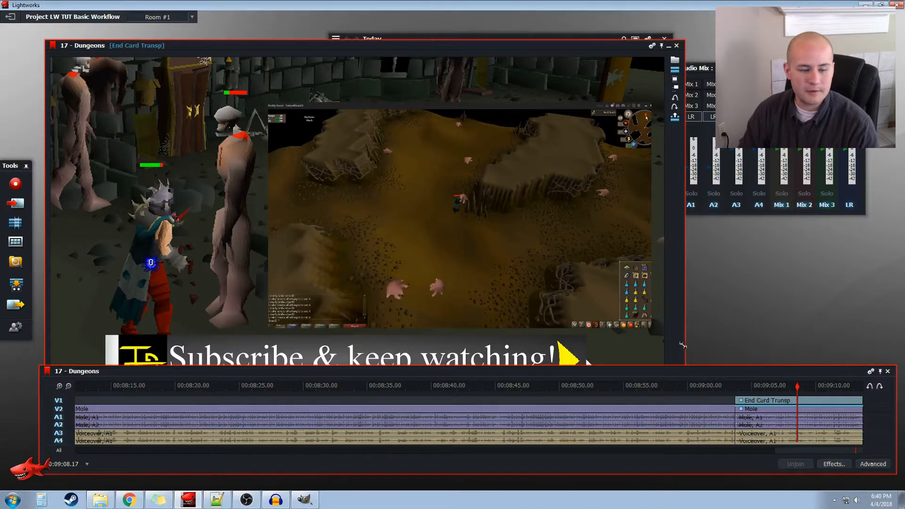
{"action": "left_click_drag", "start_coordinate": [682, 346], "coordinate": [292, 213]}
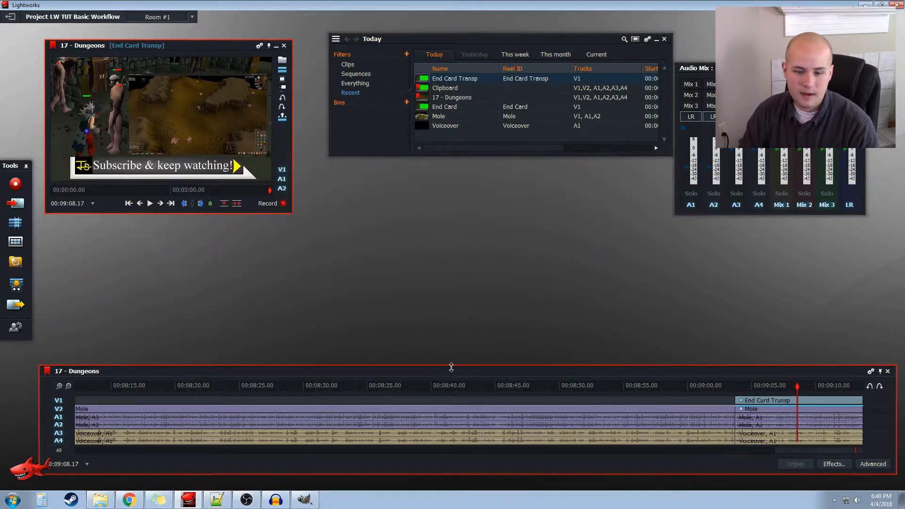
{"action": "left_click_drag", "start_coordinate": [451, 367], "coordinate": [443, 218]}
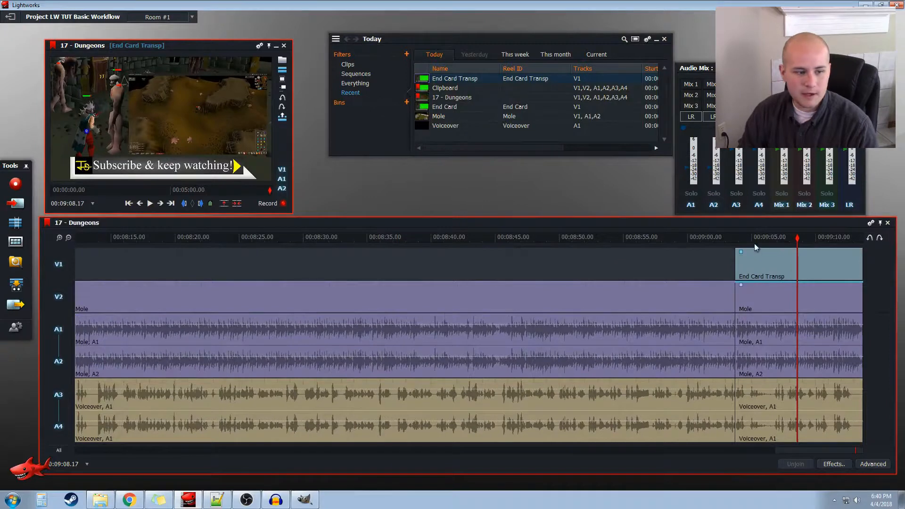
Step: Return to the start of the sequence, open the YouTube export settings and move them clear of the viewer
{"action": "left_click_drag", "start_coordinate": [756, 242], "coordinate": [578, 283]}
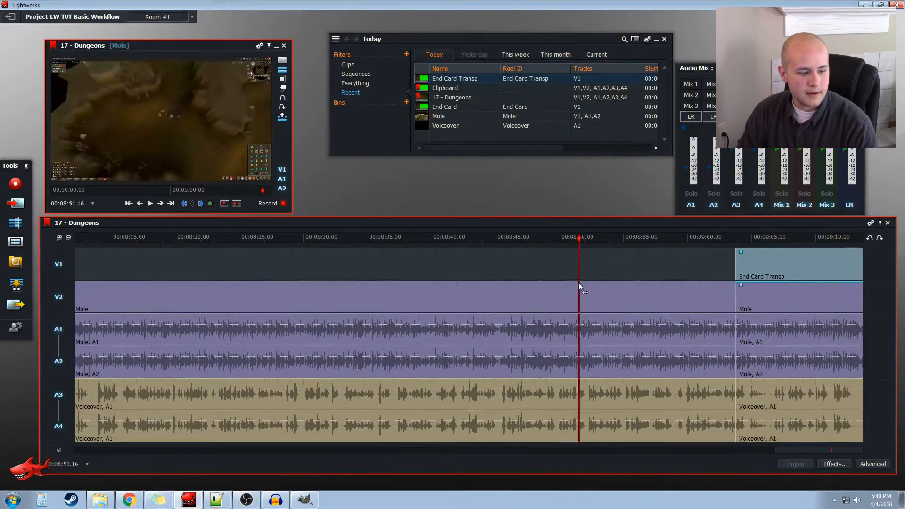
{"action": "key", "text": "Home"}
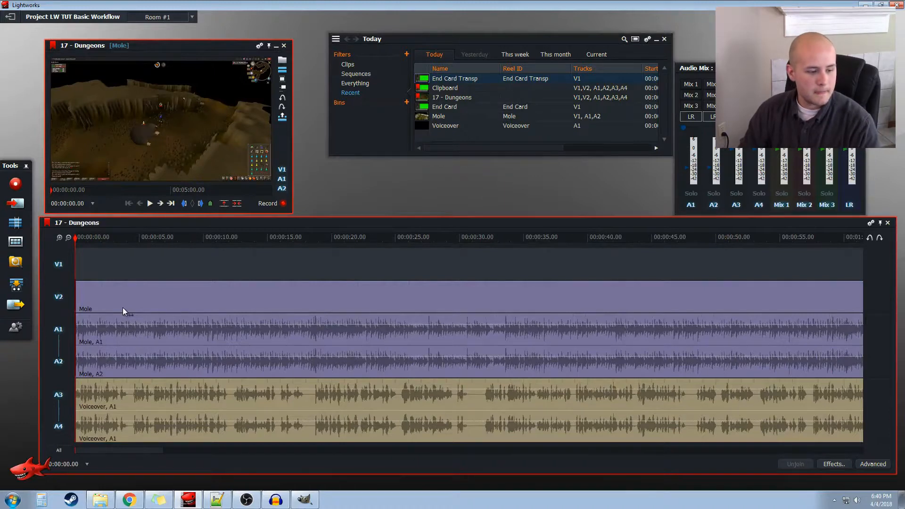
{"action": "left_click", "coordinate": [14, 306]}
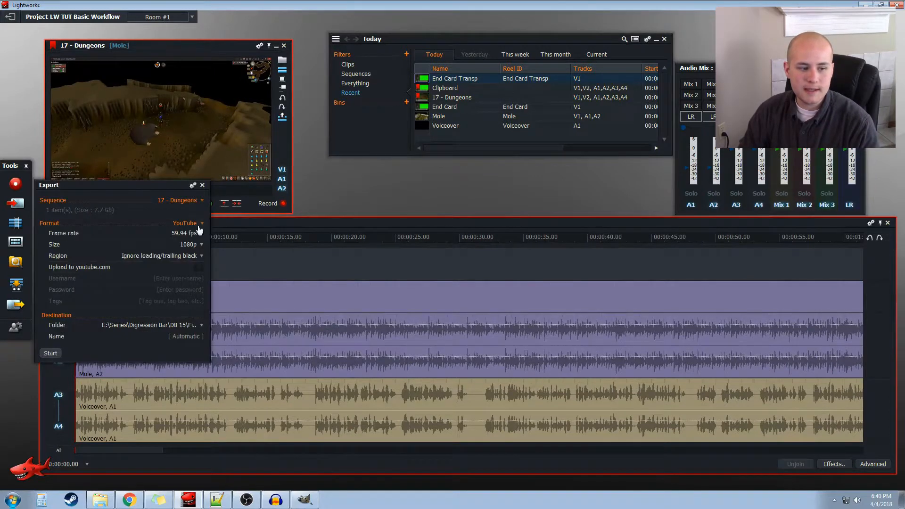
{"action": "left_click_drag", "start_coordinate": [79, 186], "coordinate": [118, 178]}
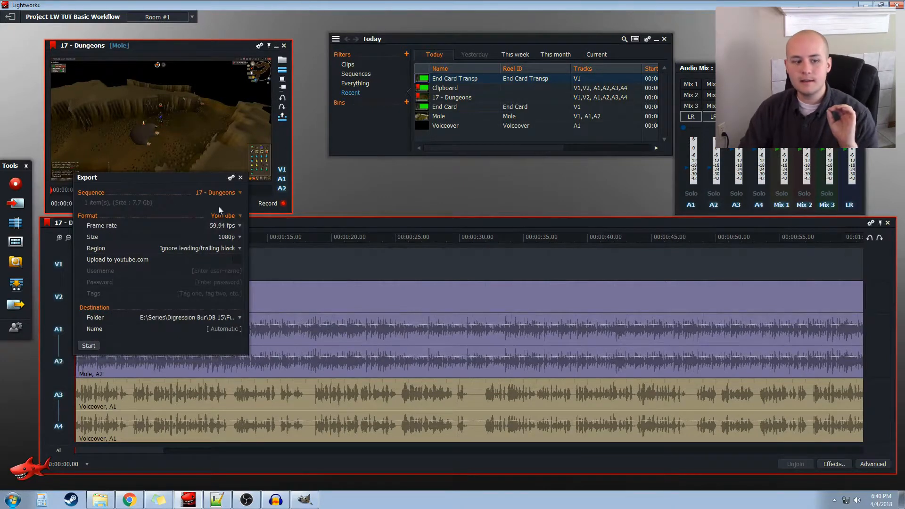
{"action": "left_click_drag", "start_coordinate": [182, 177], "coordinate": [452, 174]}
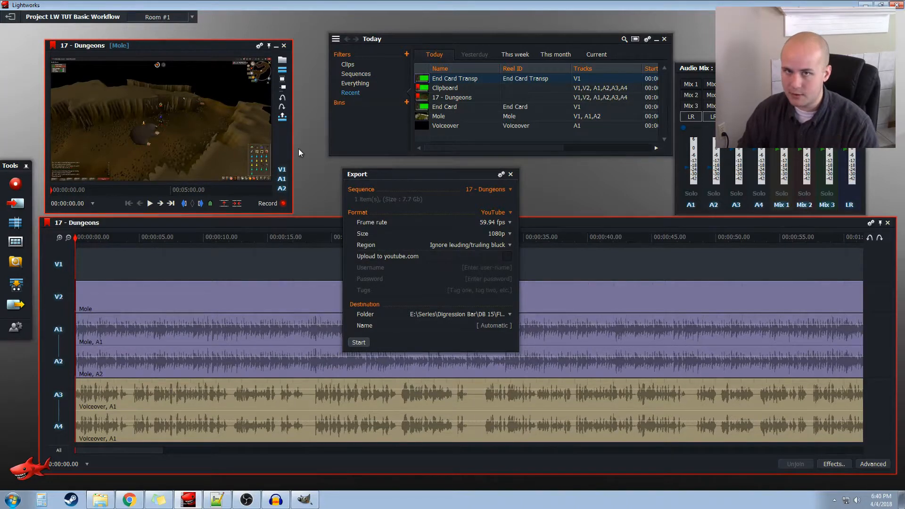
Step: Keep 17 - Dungeons as the sequence to export and review the available export formats, leaving YouTube selected
{"action": "mouse_move", "coordinate": [280, 205]}
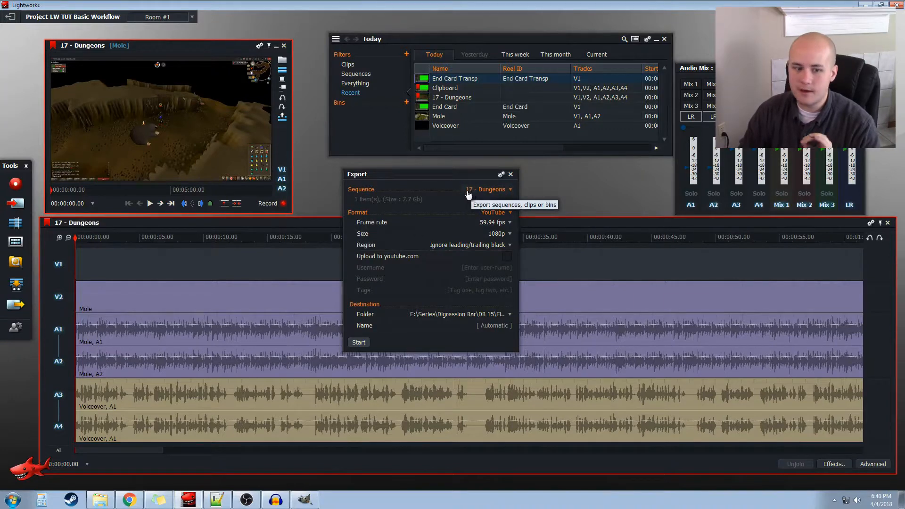
{"action": "left_click", "coordinate": [495, 191]}
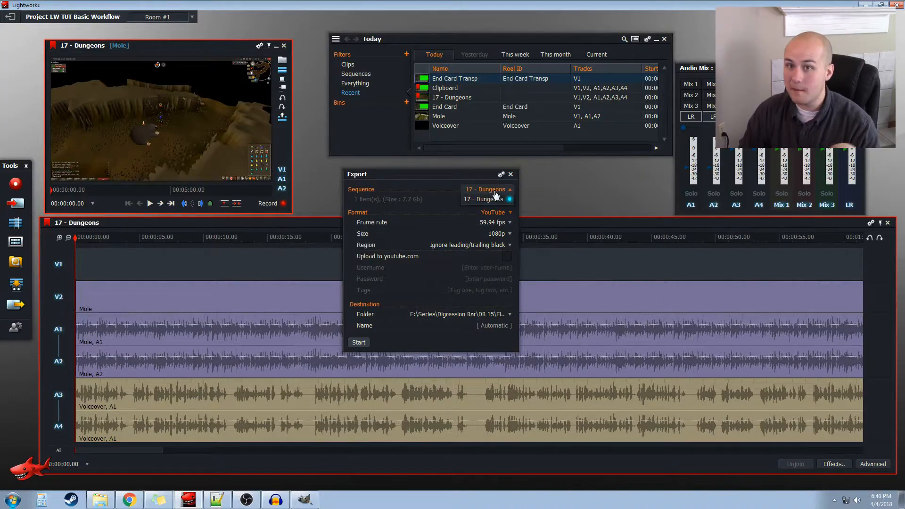
{"action": "left_click", "coordinate": [490, 200]}
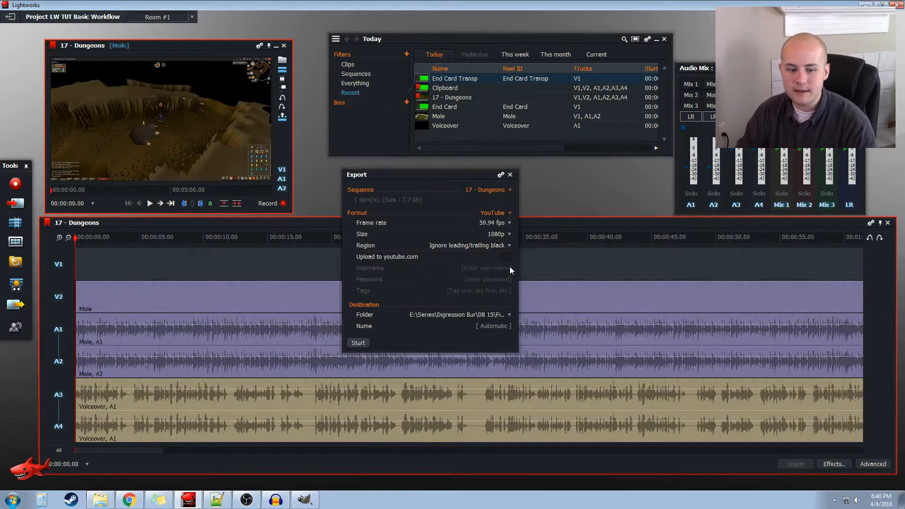
{"action": "left_click", "coordinate": [486, 213]}
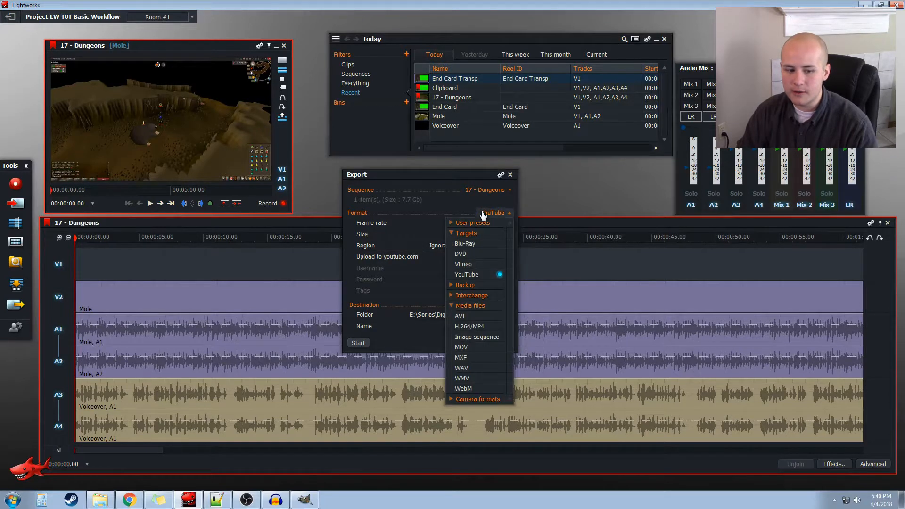
{"action": "left_click", "coordinate": [461, 202]}
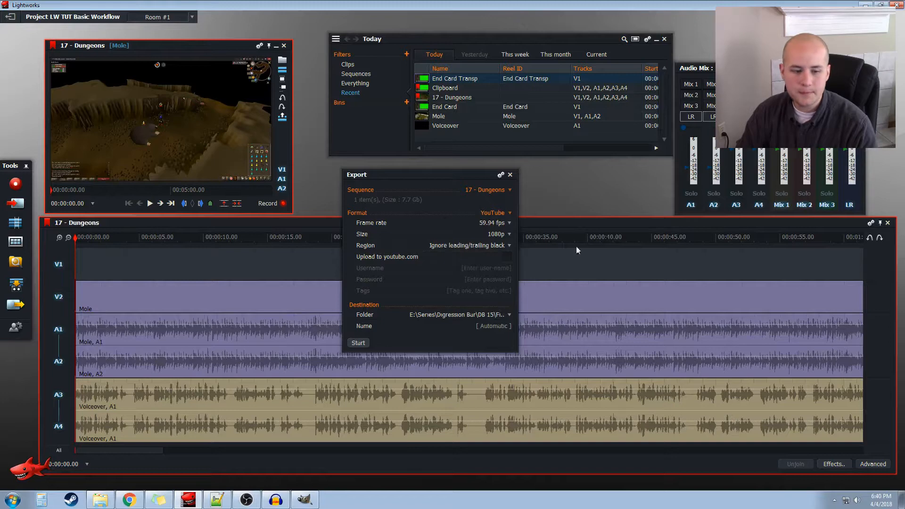
Step: Set the export frame rate to 30 fps and keep the size at 1080p
{"action": "left_click", "coordinate": [494, 225]}
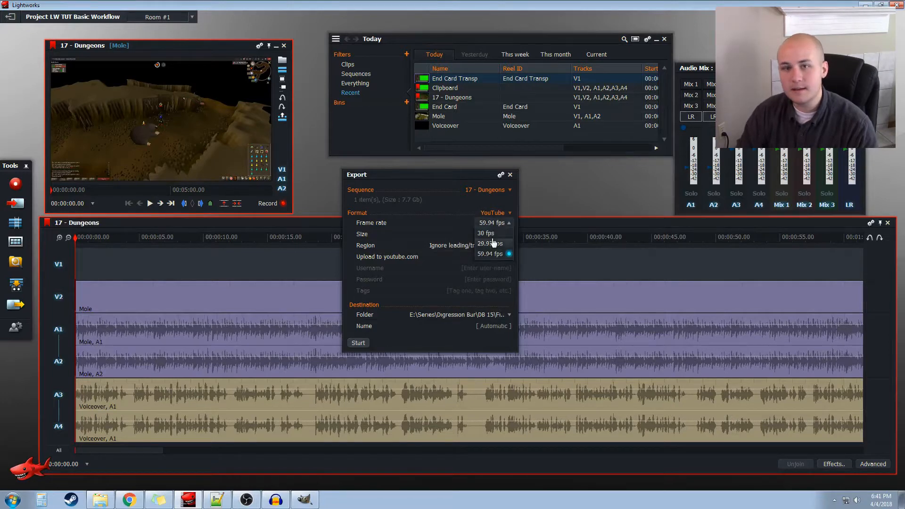
{"action": "left_click", "coordinate": [493, 234]}
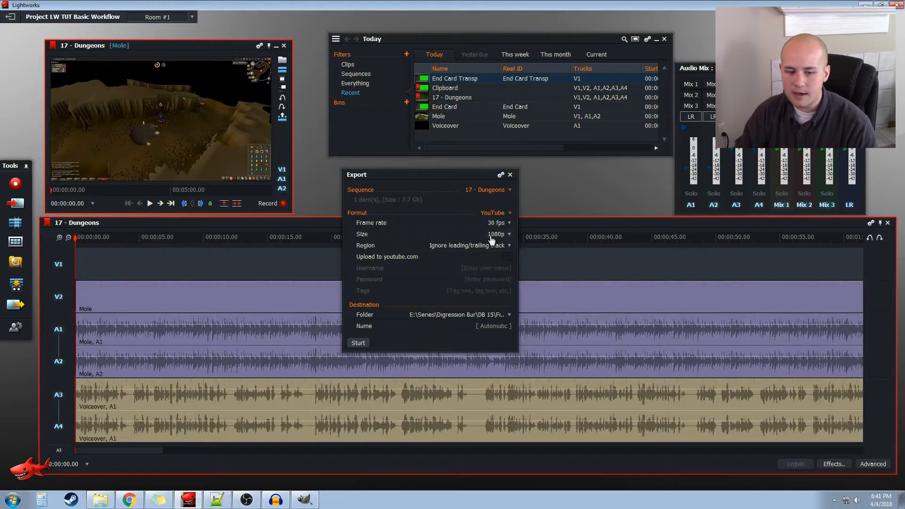
{"action": "left_click", "coordinate": [495, 235]}
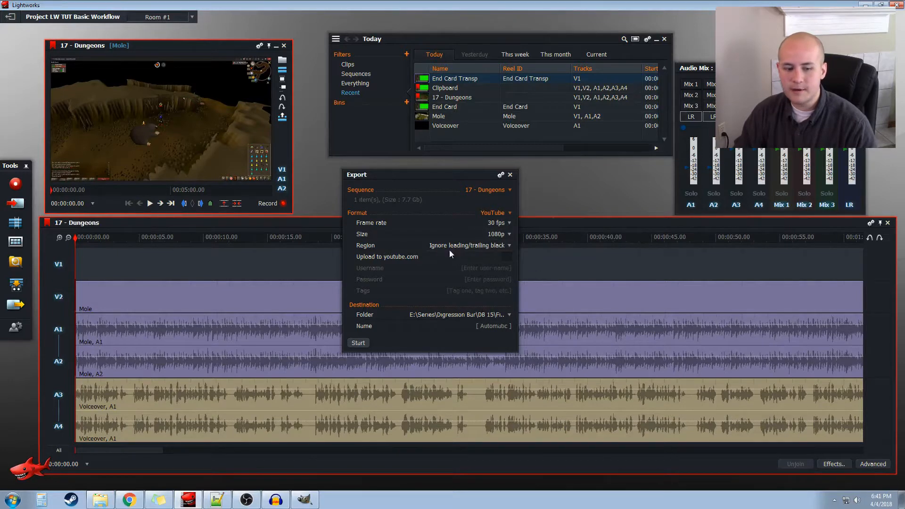
Step: Check the export region options and mark a timeline section from about 00:00:42 to 00:00:51.15
{"action": "left_click", "coordinate": [452, 246]}
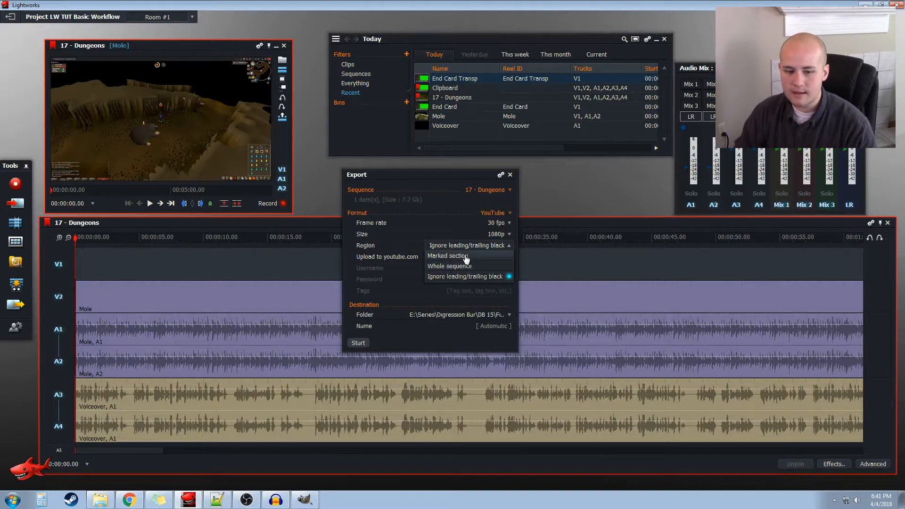
{"action": "left_click", "coordinate": [613, 236]}
{"action": "key", "text": "i"}
{"action": "left_click", "coordinate": [735, 237]}
{"action": "key", "text": "o"}
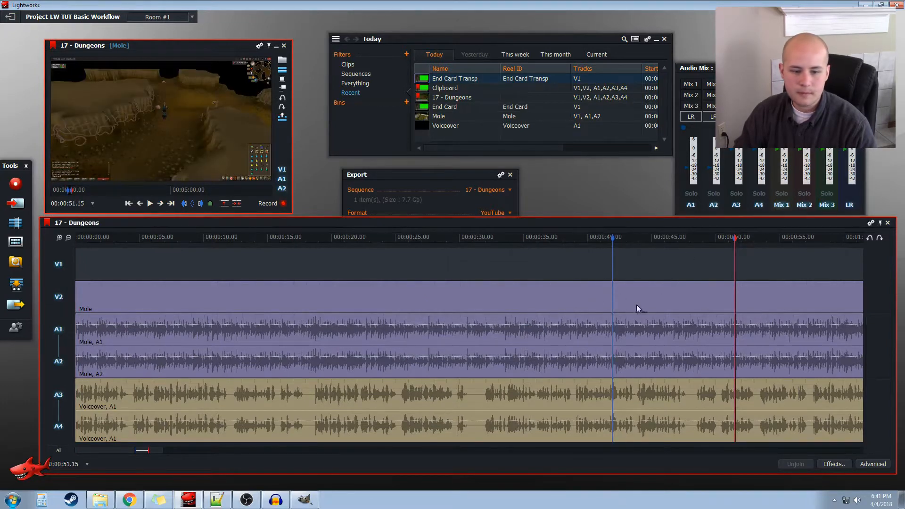
Step: Try Whole sequence as the export region, and set it back to Ignore leading/trailing black
{"action": "left_click", "coordinate": [367, 184]}
{"action": "left_click", "coordinate": [468, 249]}
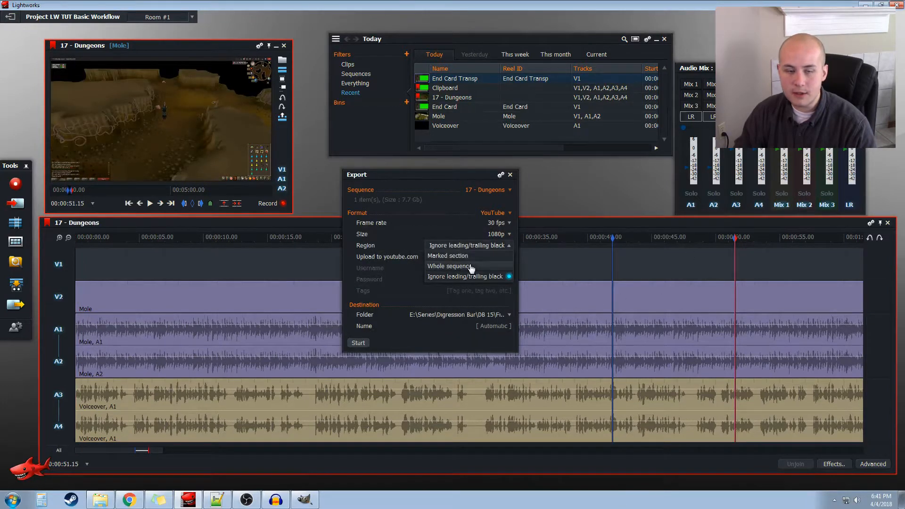
{"action": "left_click", "coordinate": [470, 268]}
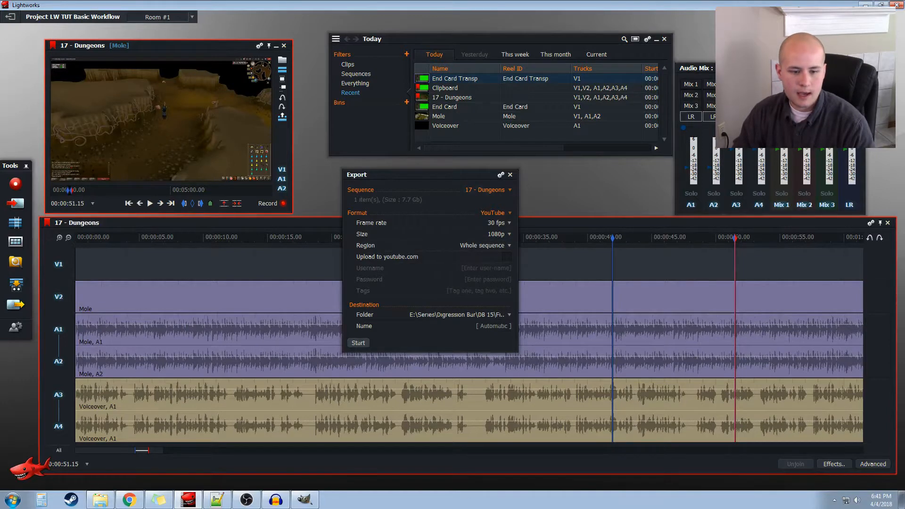
{"action": "left_click", "coordinate": [508, 245]}
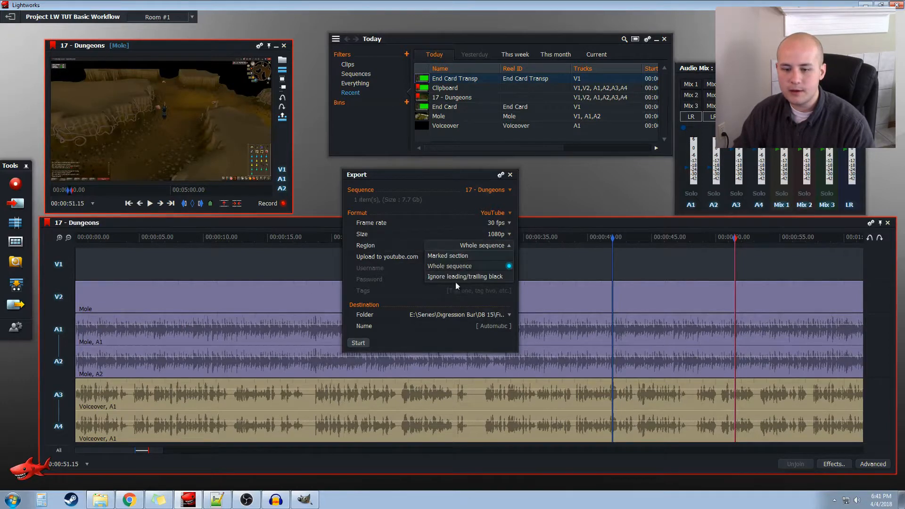
{"action": "left_click", "coordinate": [472, 275]}
{"action": "left_click", "coordinate": [863, 238]}
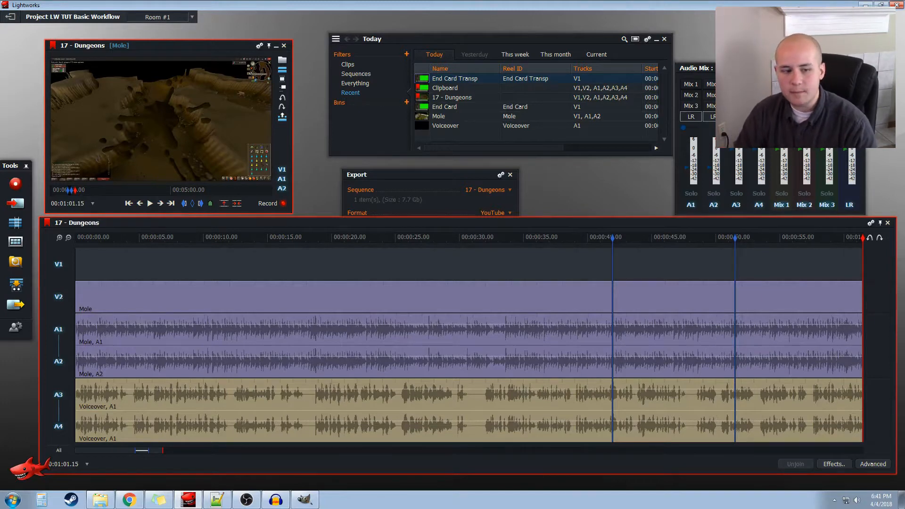
Step: Set the export destination folder to E:\Series\On the Rune\17 Dungeons in OSRS\Final Videos
{"action": "left_click", "coordinate": [434, 187]}
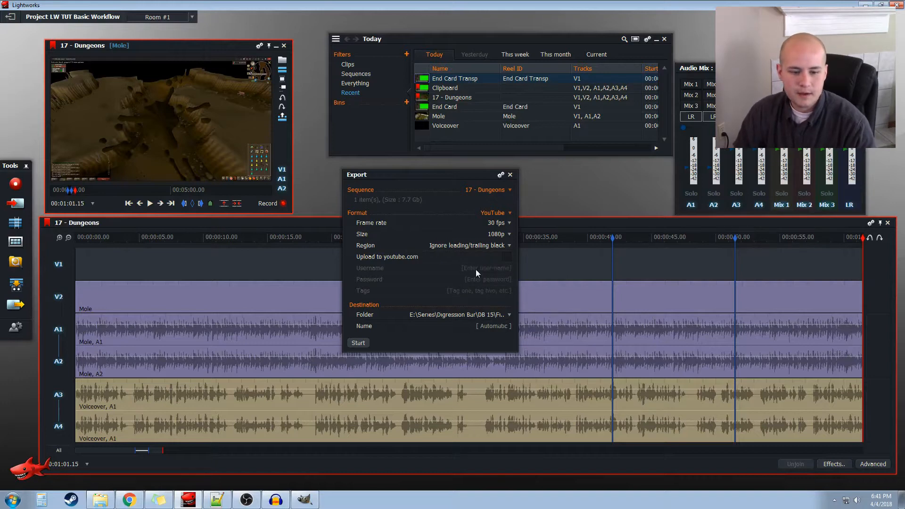
{"action": "left_click", "coordinate": [481, 315]}
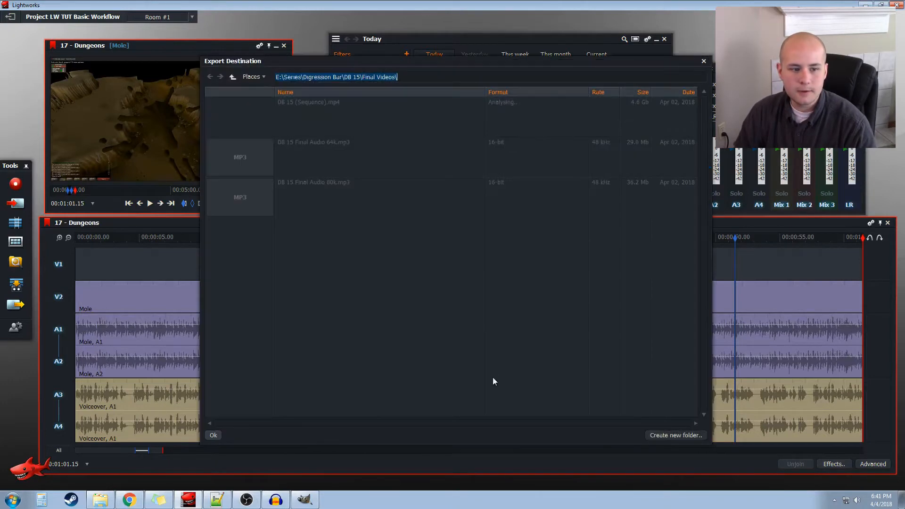
{"action": "left_click", "coordinate": [232, 77]}
{"action": "left_click", "coordinate": [233, 77]}
{"action": "left_click", "coordinate": [232, 78]}
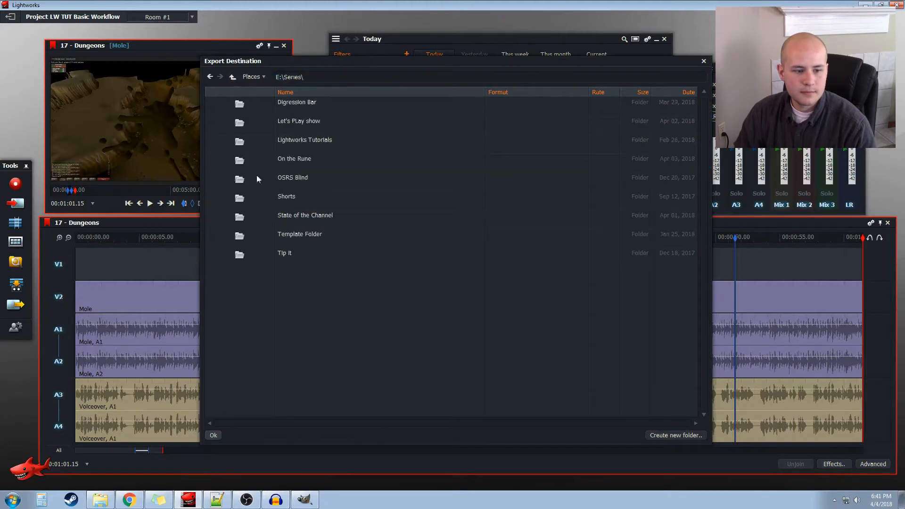
{"action": "double_click", "coordinate": [252, 163]}
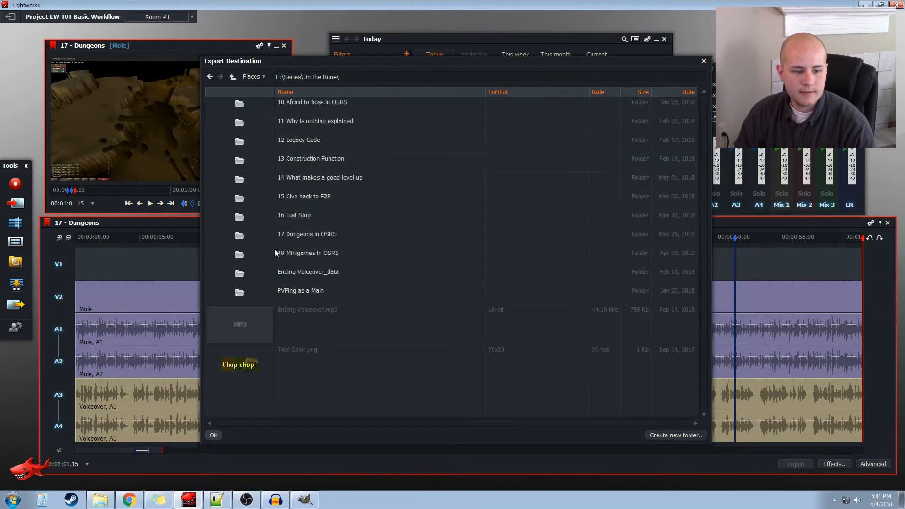
{"action": "double_click", "coordinate": [251, 234]}
{"action": "double_click", "coordinate": [244, 158]}
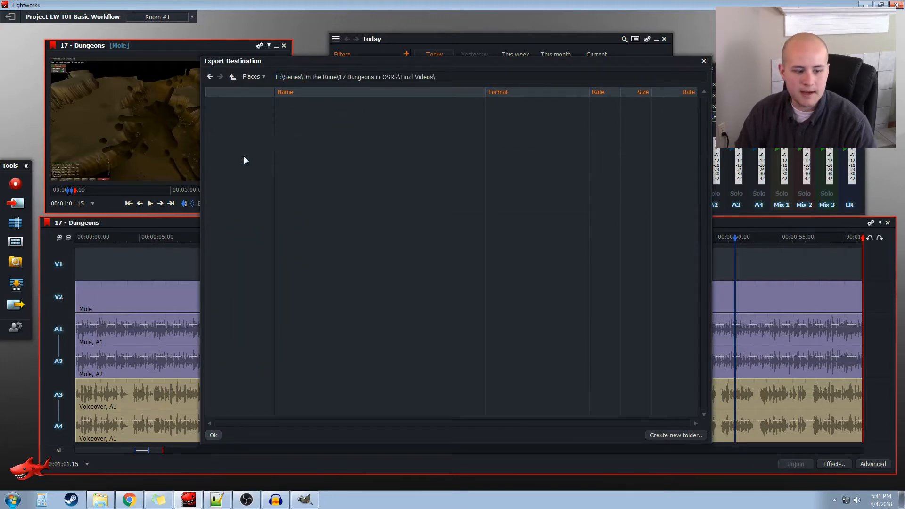
{"action": "left_click", "coordinate": [214, 435]}
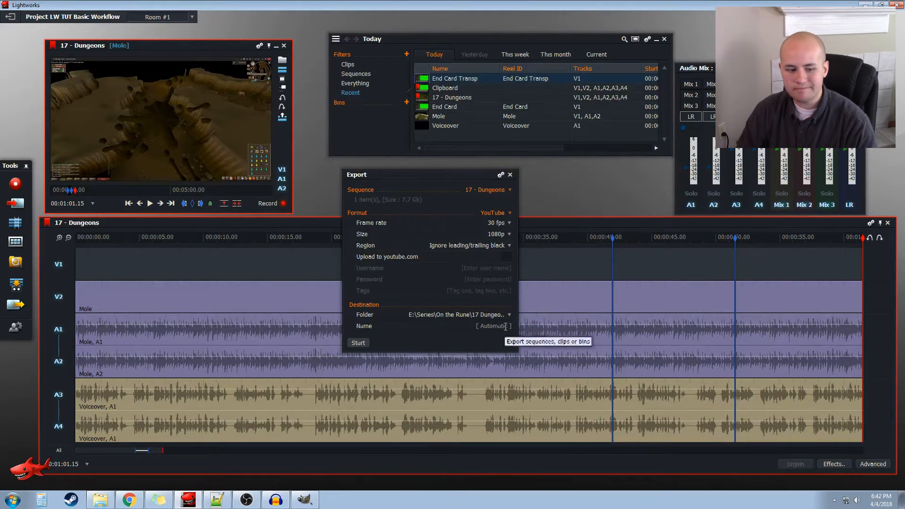
Step: Keep the automatic file name and start the YouTube export of the 17 - Dungeons sequence
{"action": "left_click", "coordinate": [505, 326]}
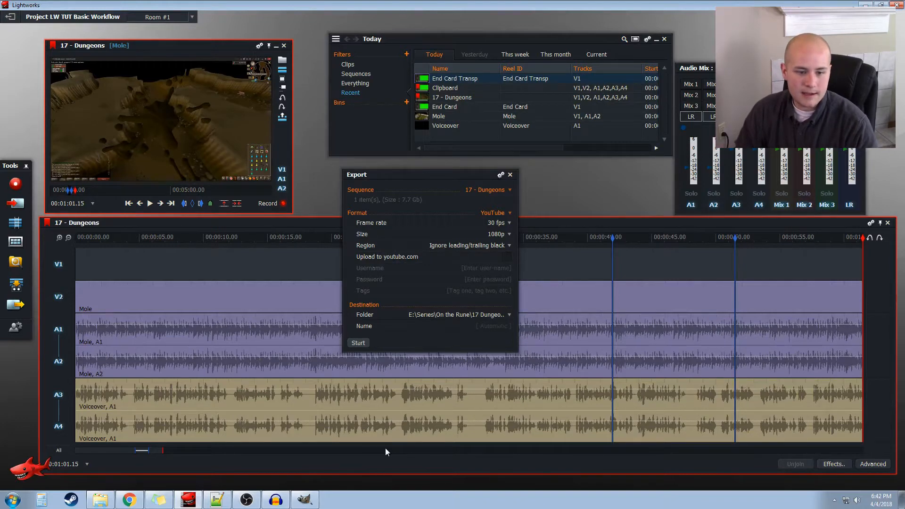
{"action": "left_click", "coordinate": [358, 344]}
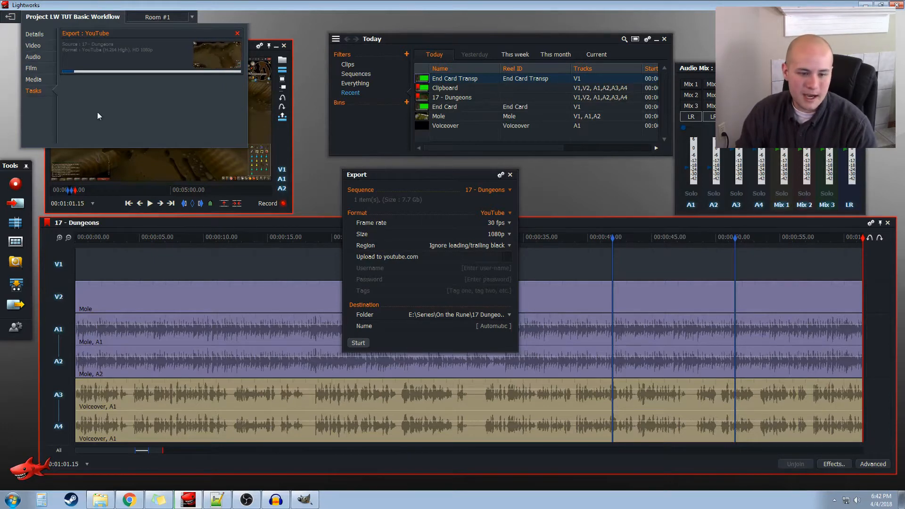
Step: Switch to Windows Explorer and open the Final Videos folder of 17 Dungeons in OSRS to check for the exported file
{"action": "left_click", "coordinate": [100, 500]}
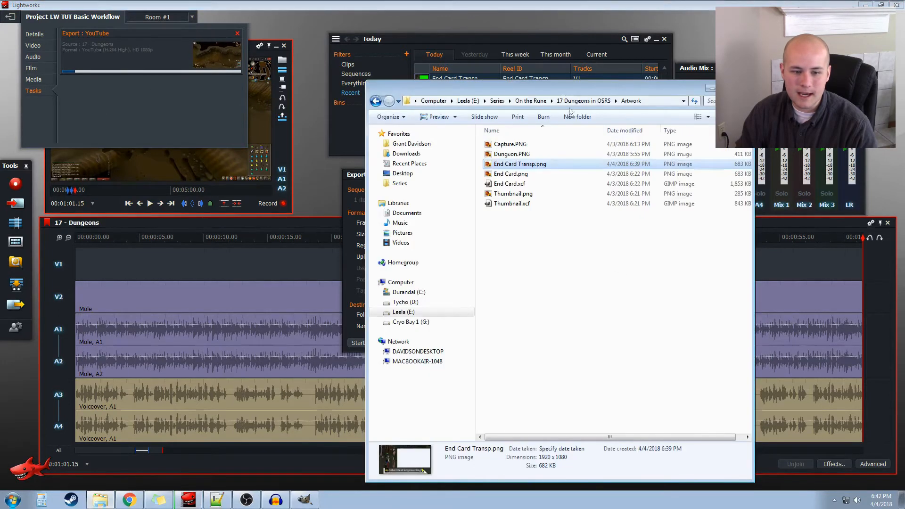
{"action": "left_click", "coordinate": [584, 101]}
{"action": "double_click", "coordinate": [539, 176]}
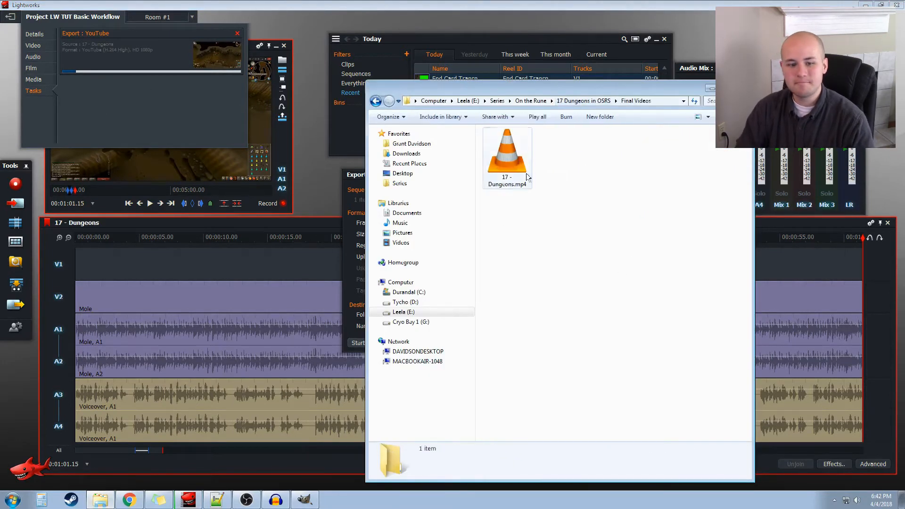